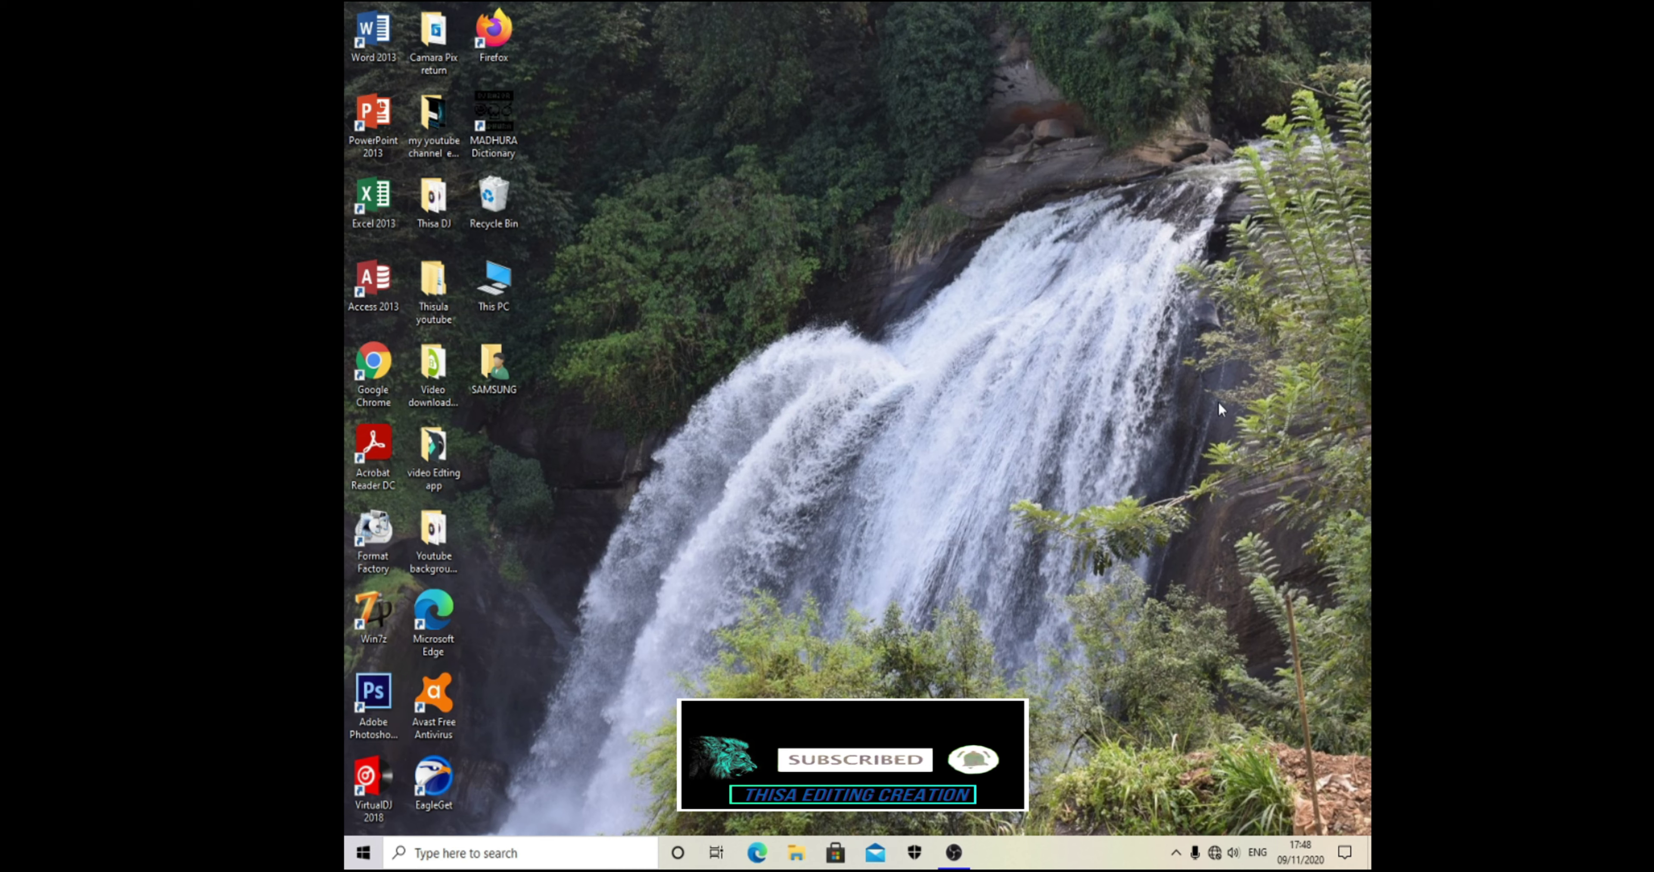
Step: Launch Adobe Photoshop CS6 (64 Bit) from the desktop
{"action": "left_click", "coordinate": [362, 716]}
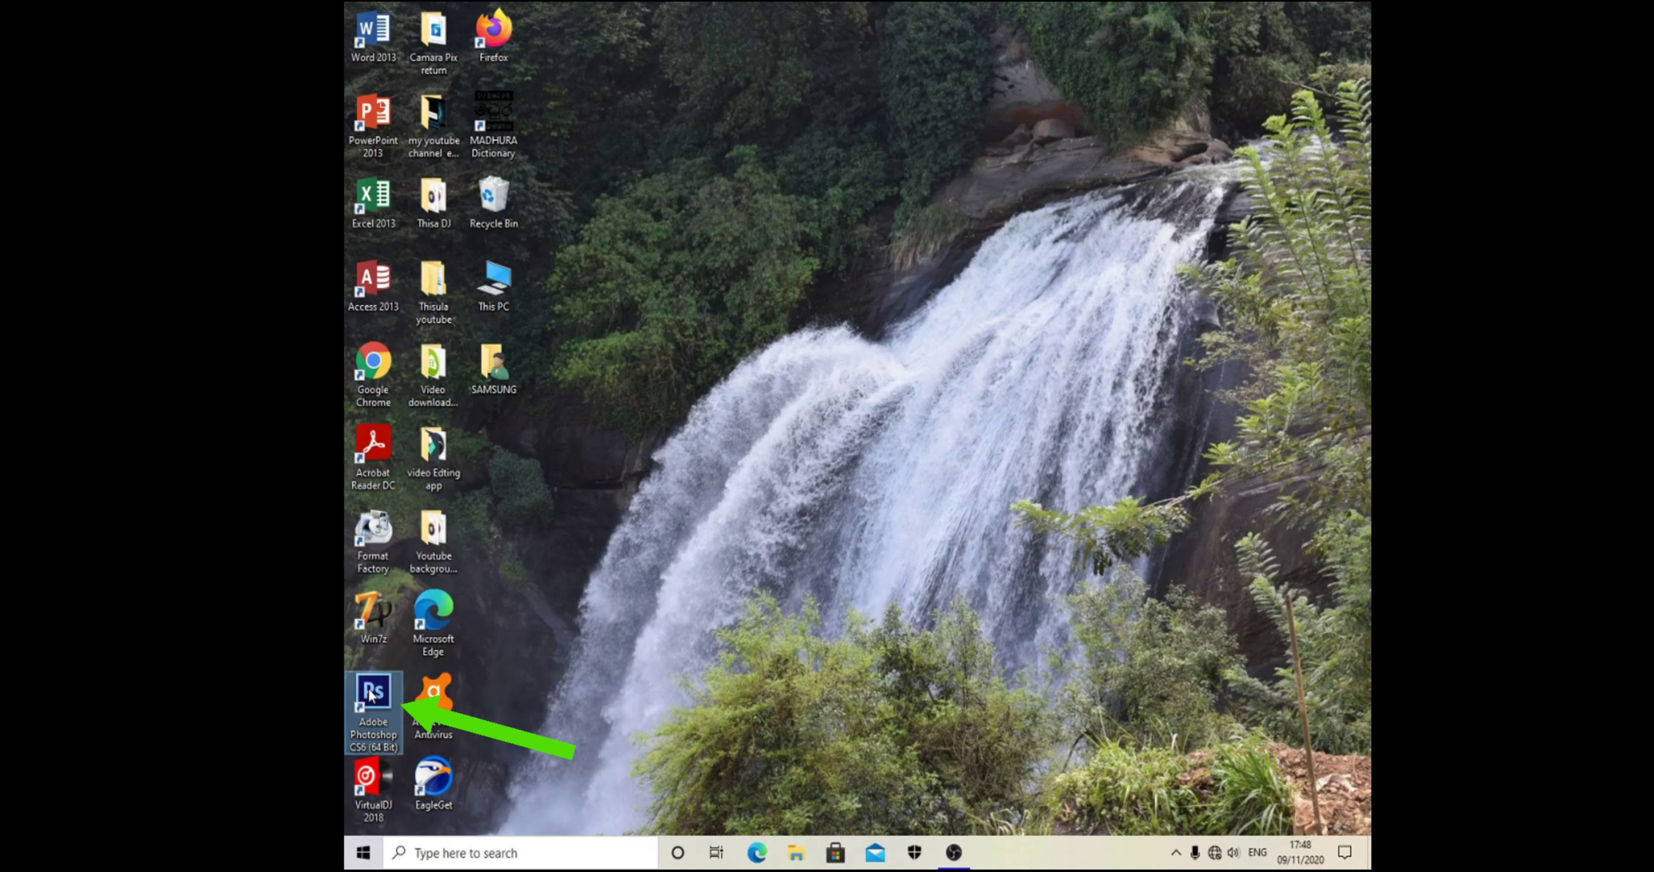
{"action": "double_click", "coordinate": [368, 689]}
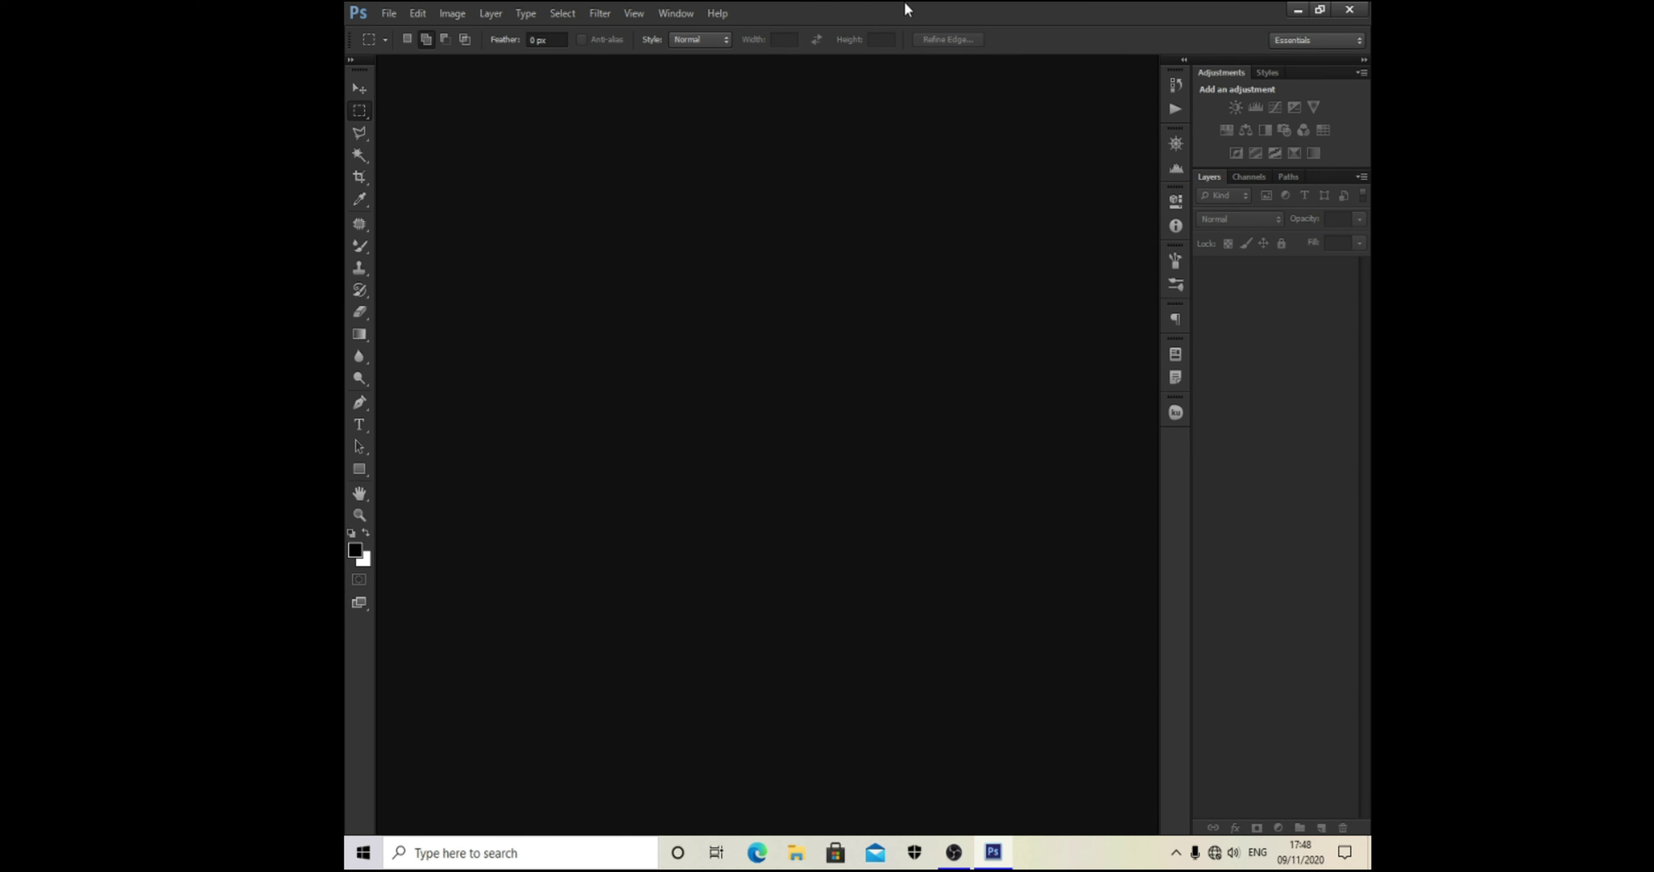
Step: Create a blank white 2830 × 1812 pixel document at 72 pixels/inch and close it again
{"action": "left_click", "coordinate": [389, 13]}
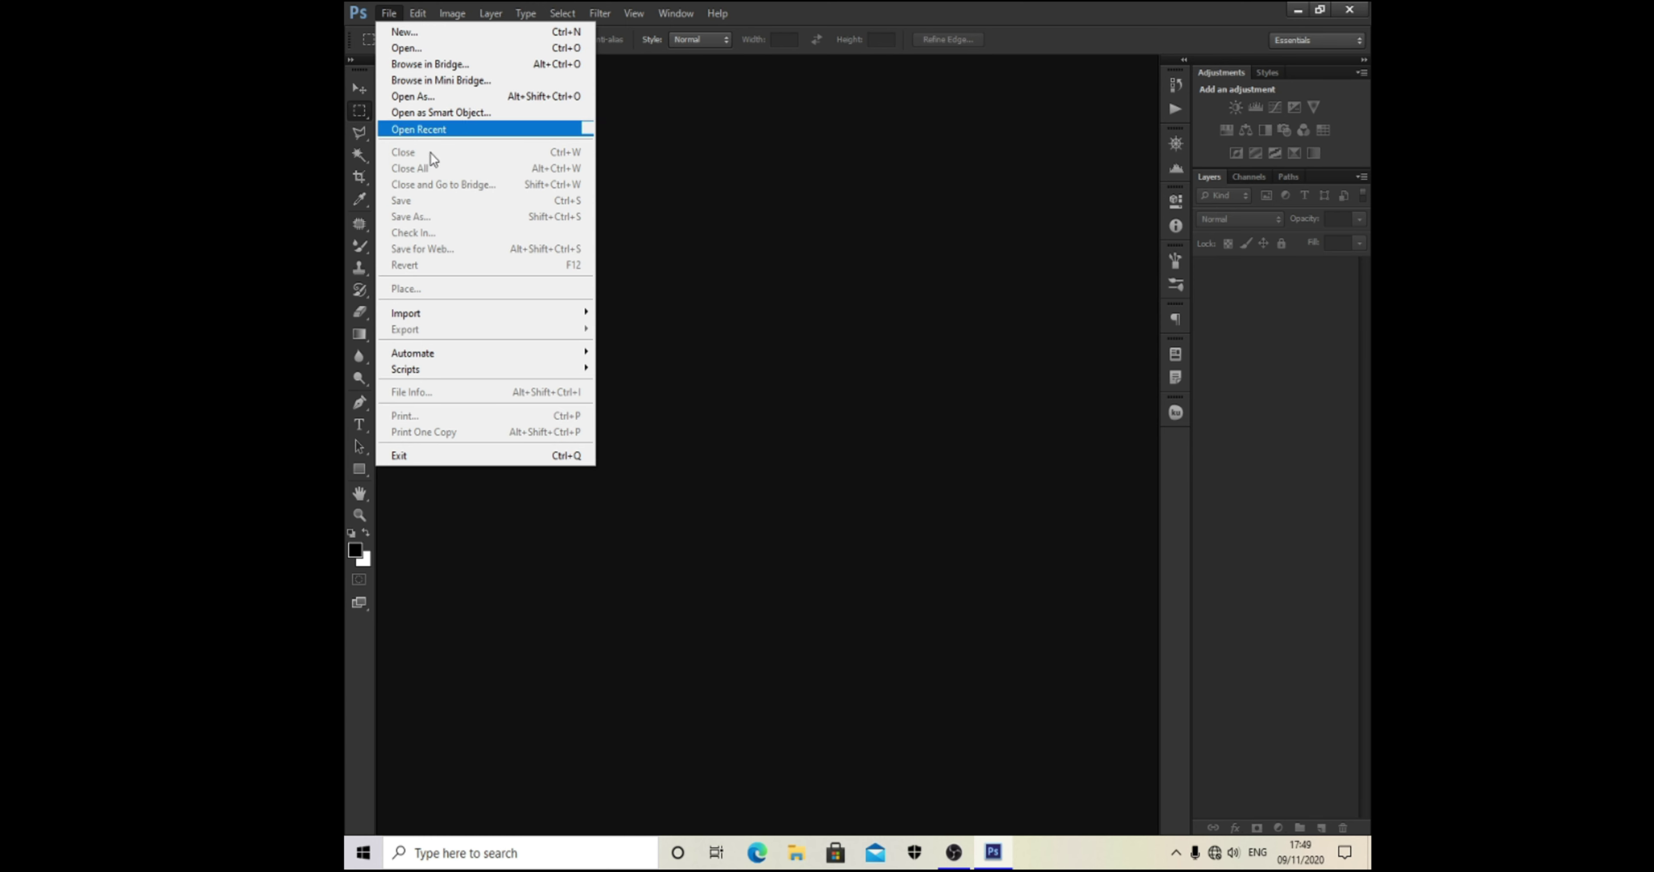
{"action": "mouse_move", "coordinate": [440, 316]}
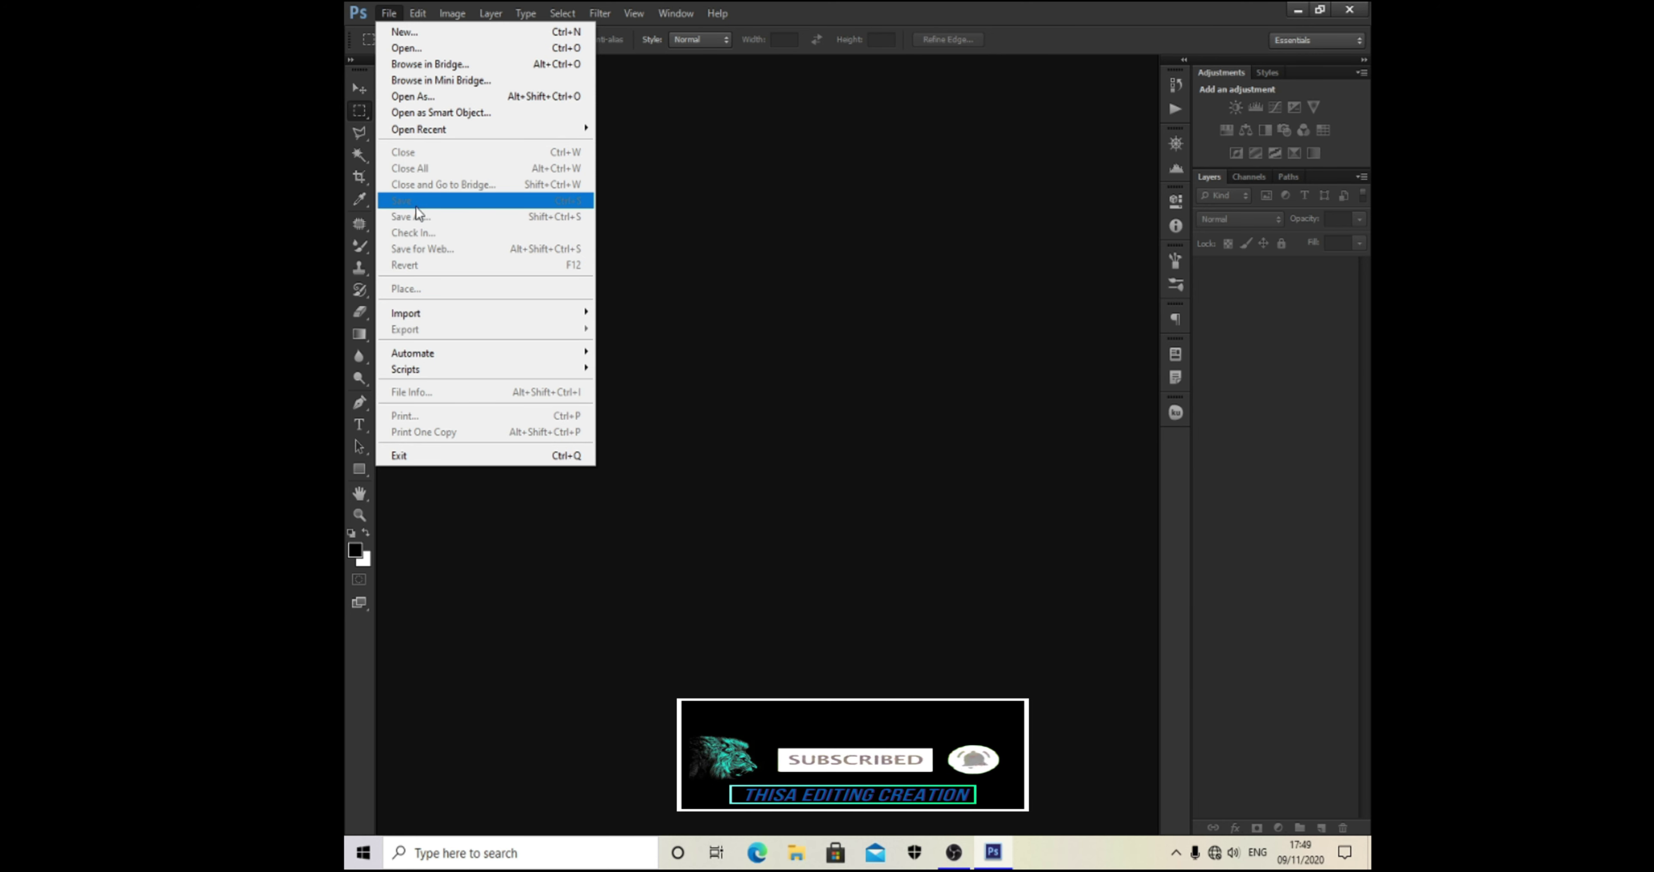
{"action": "left_click", "coordinate": [413, 35]}
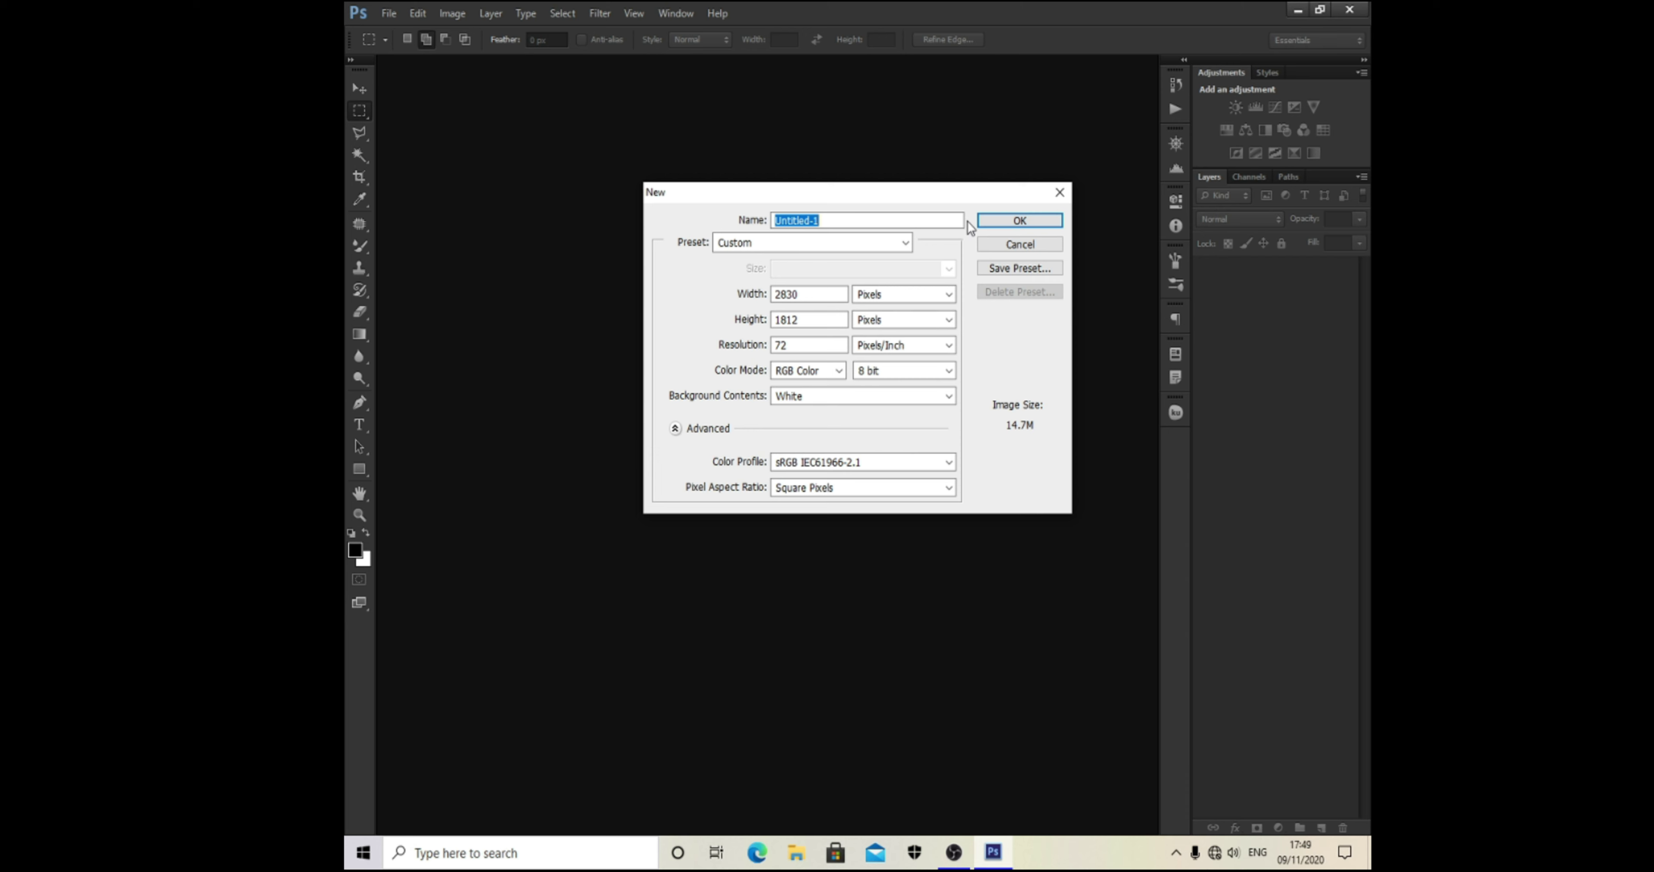
{"action": "left_click", "coordinate": [1004, 221]}
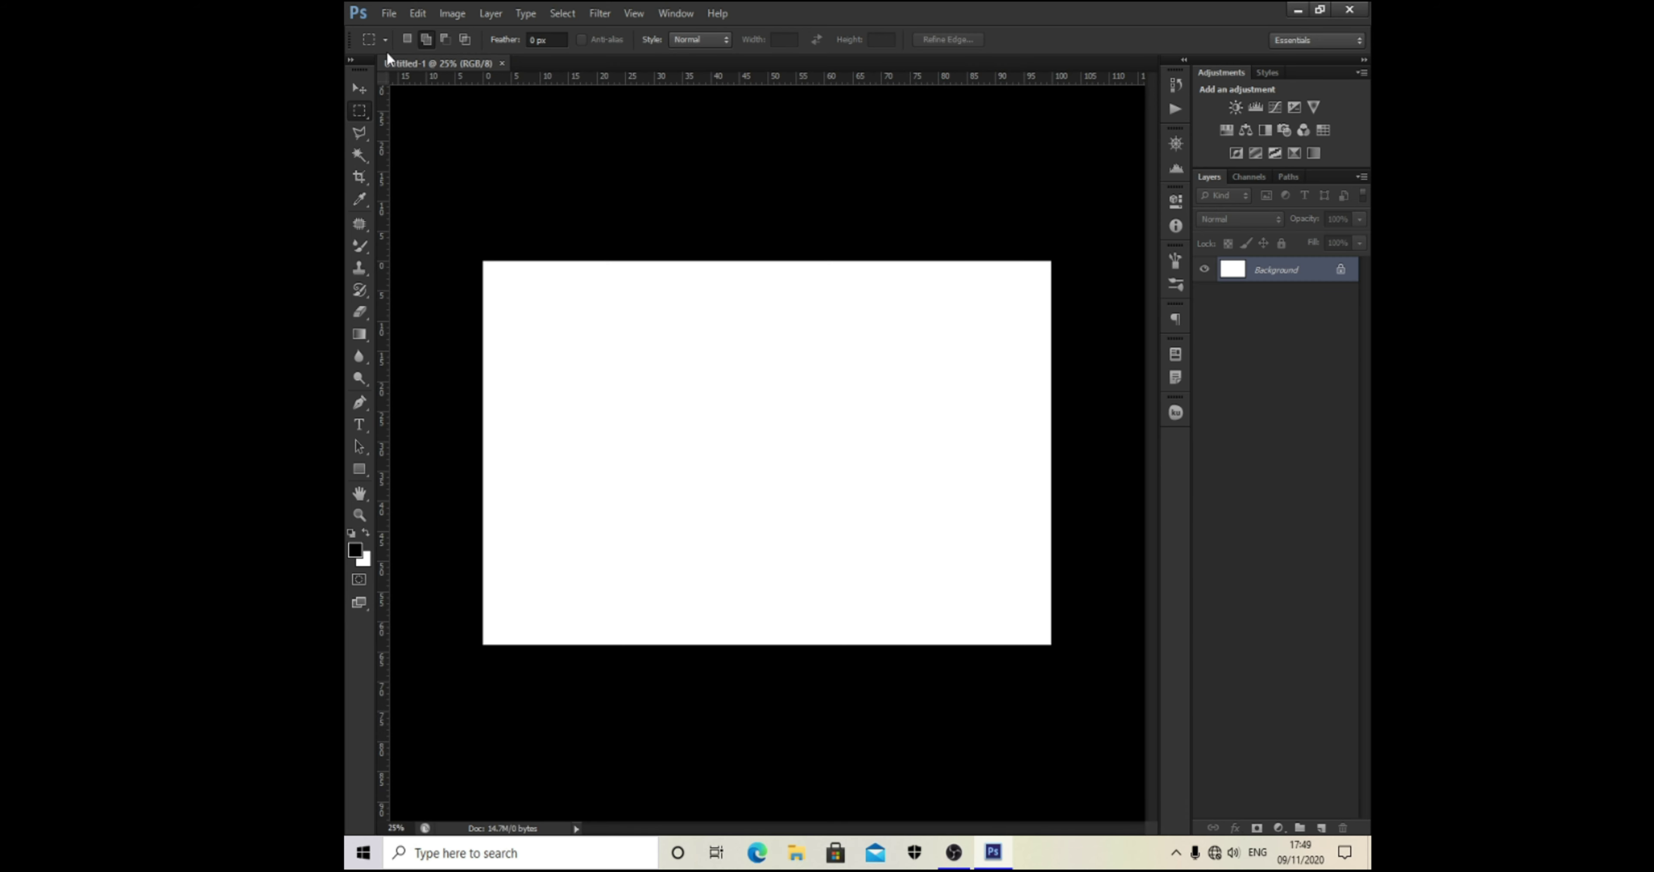
{"action": "left_click", "coordinate": [502, 63]}
Step: Open the Facebook logo image download (2) from the Logoes folder and close it again
{"action": "left_click", "coordinate": [389, 13]}
{"action": "left_click", "coordinate": [406, 48]}
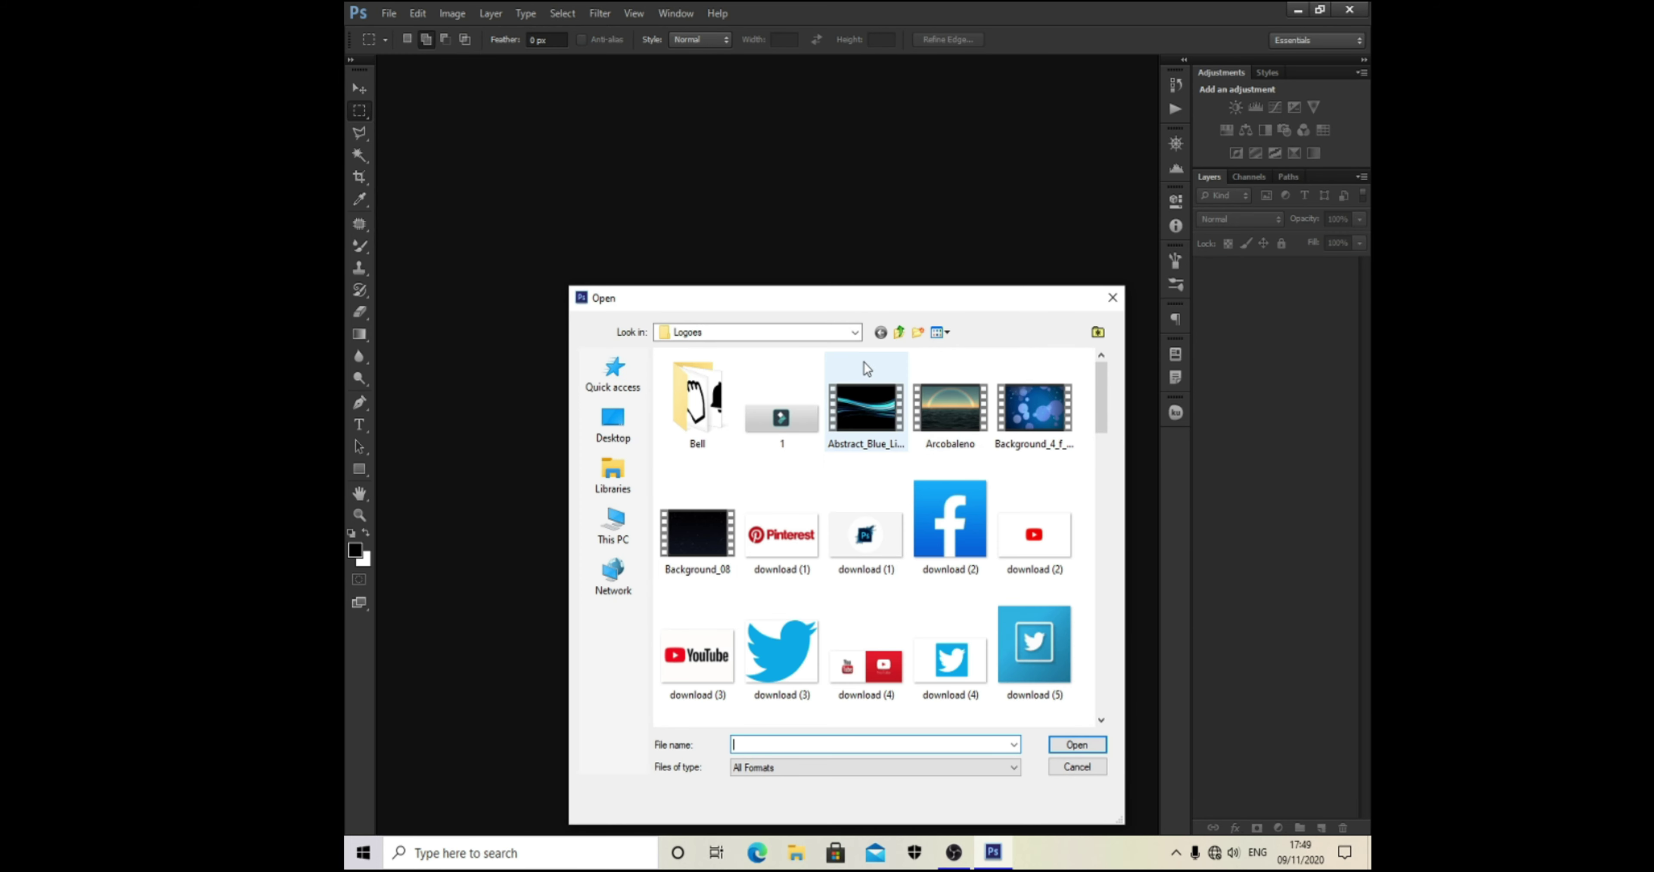
{"action": "double_click", "coordinate": [956, 523]}
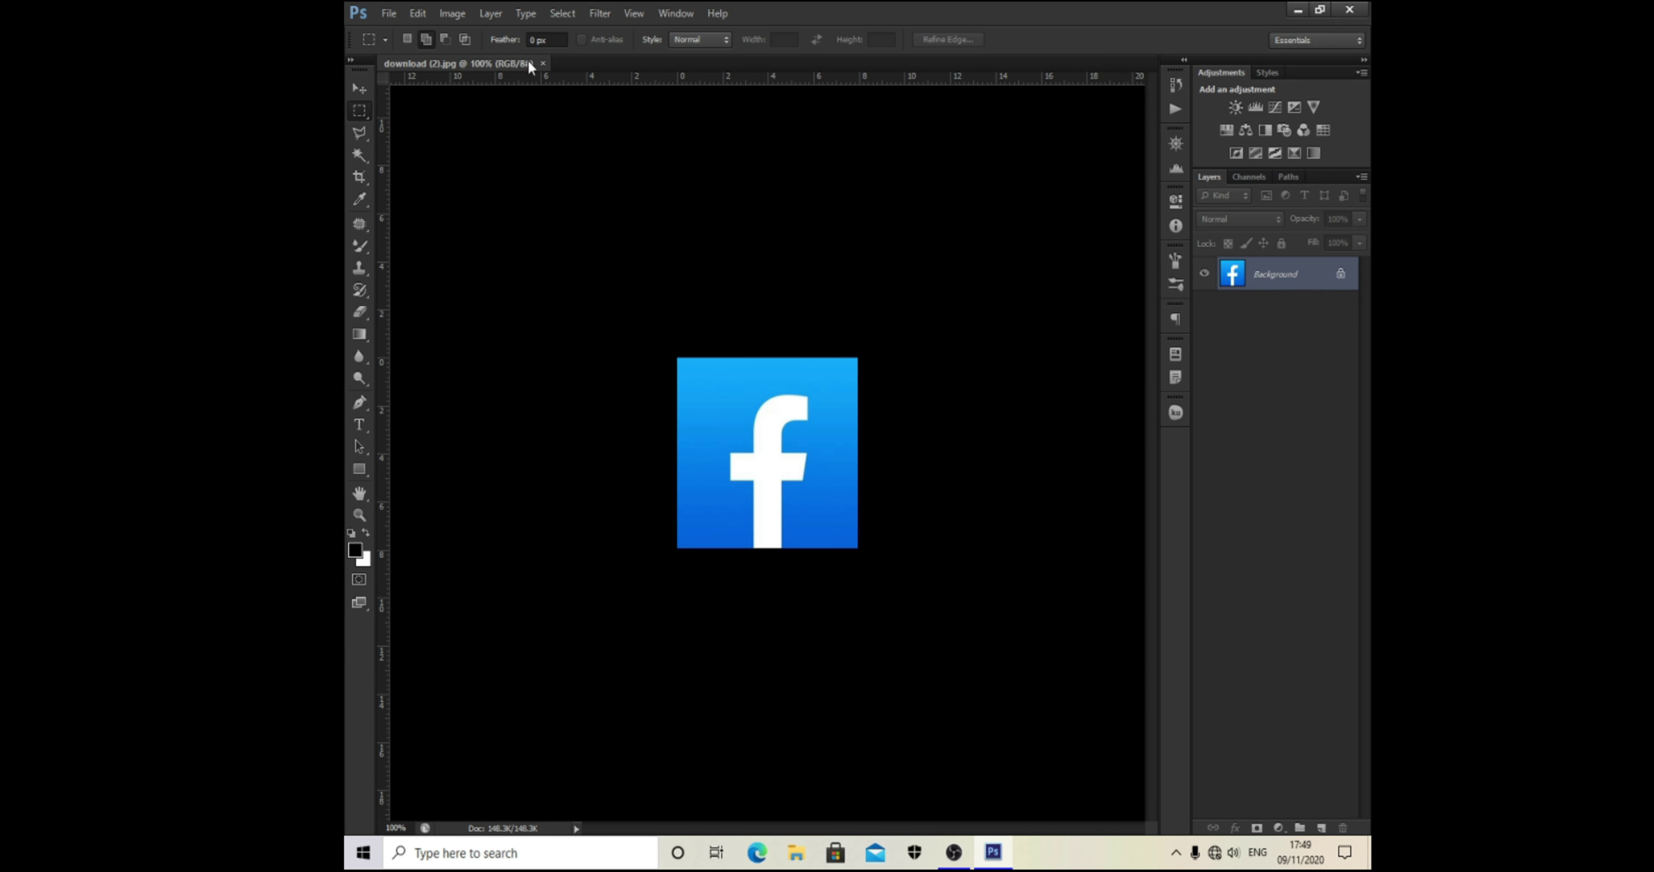
{"action": "left_click", "coordinate": [543, 65]}
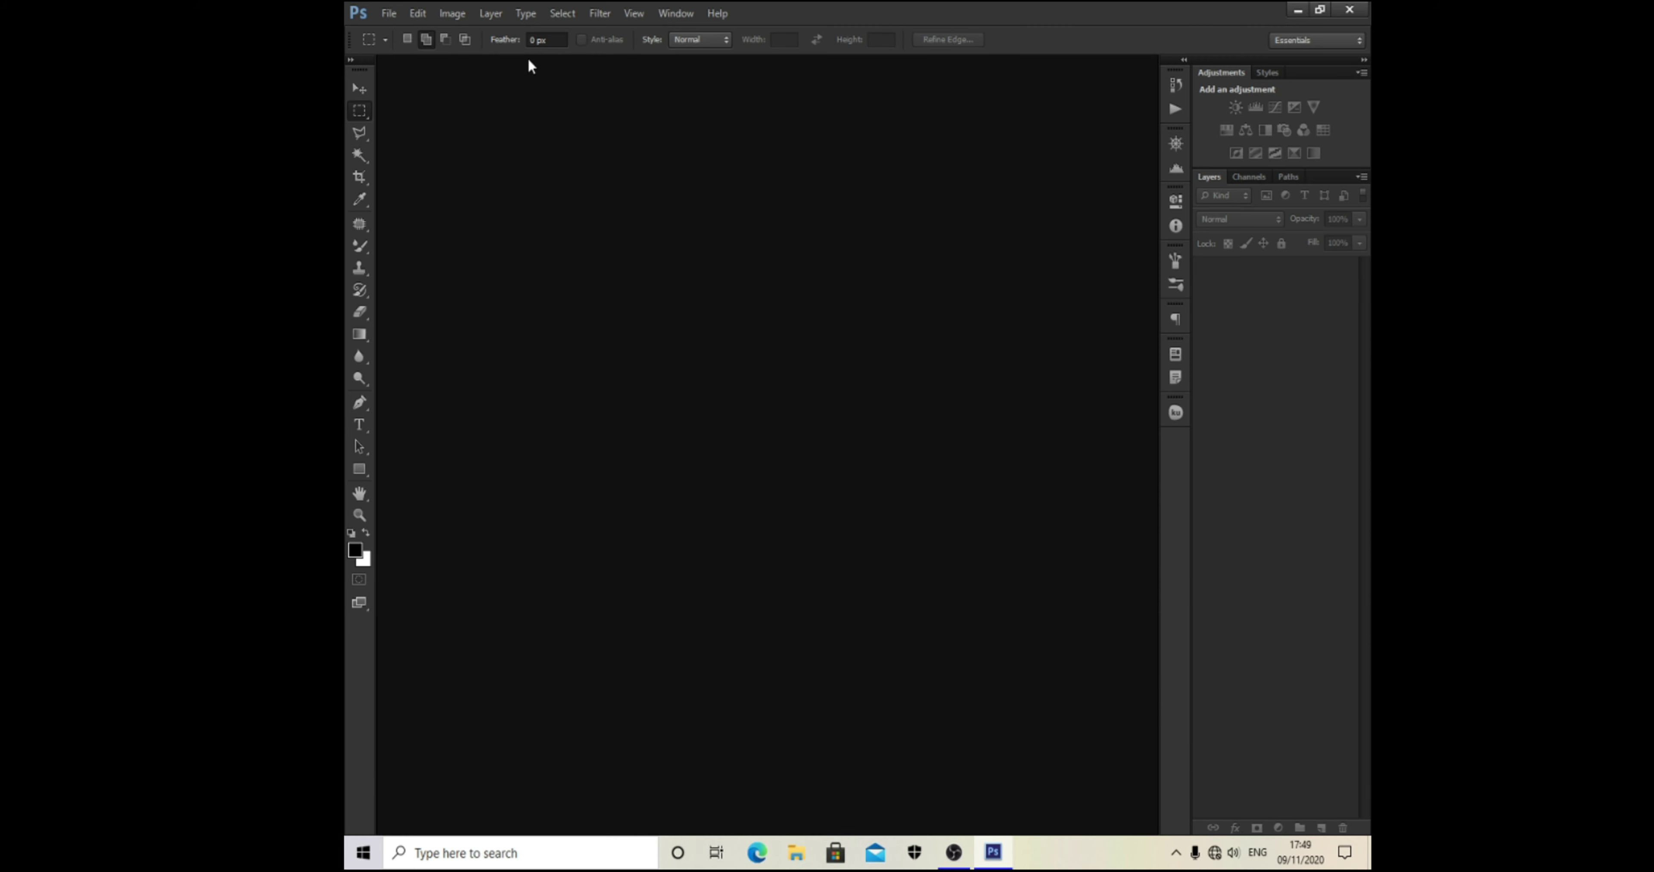
Step: Reopen the Facebook logo image download (2), view its Save As options without saving, and close the image
{"action": "left_click", "coordinate": [388, 13]}
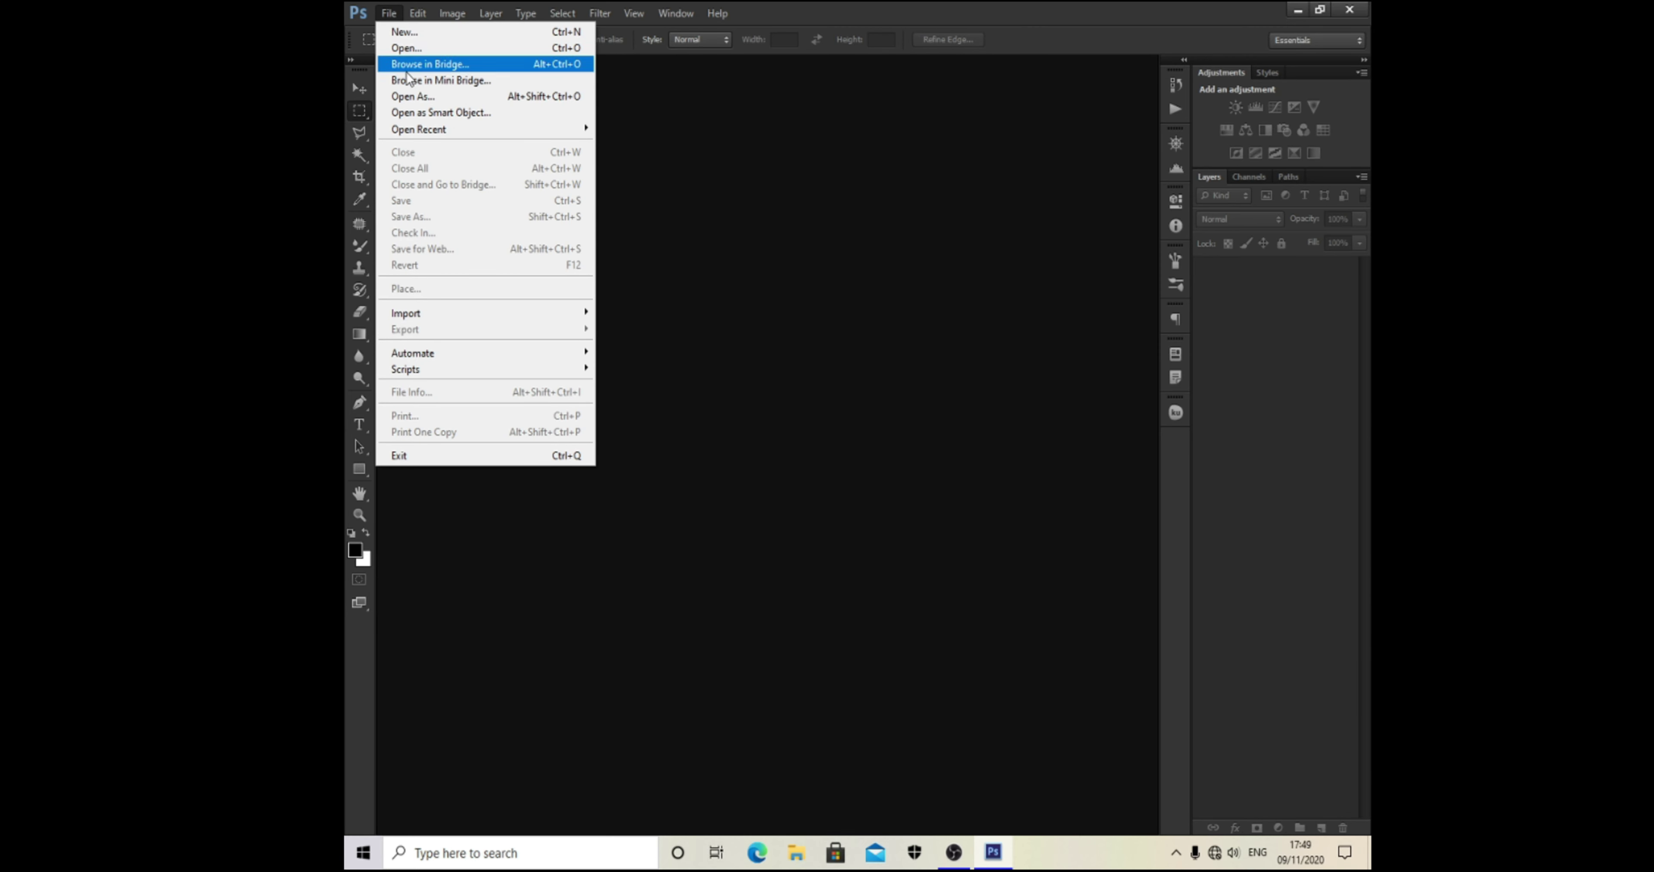
{"action": "left_click", "coordinate": [405, 48]}
{"action": "double_click", "coordinate": [949, 520]}
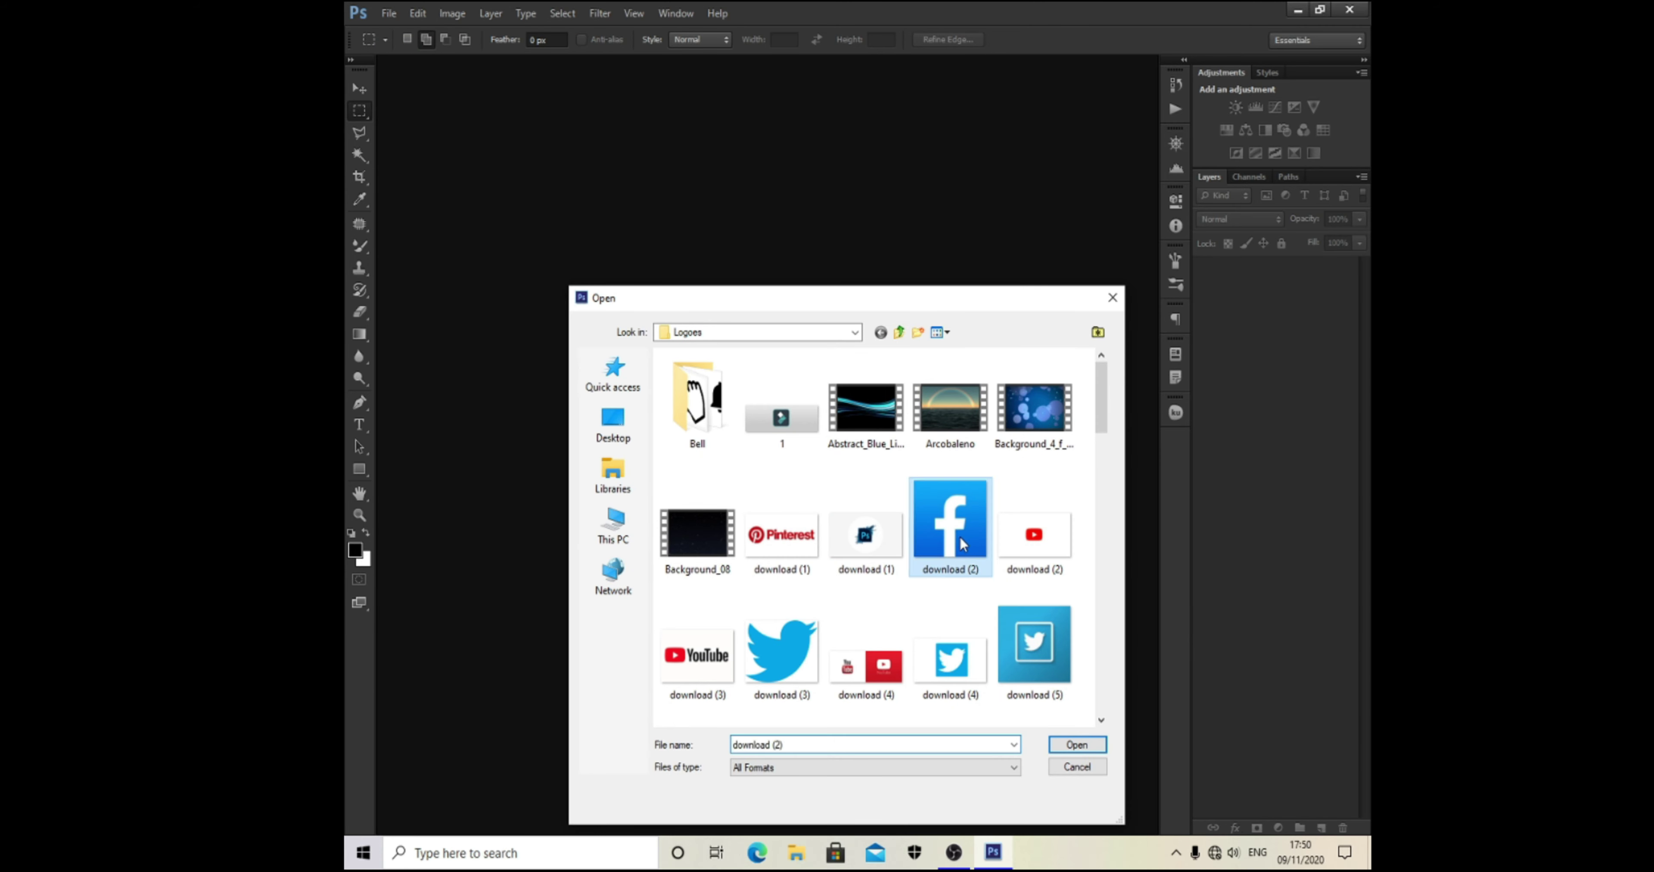
{"action": "left_click", "coordinate": [389, 13]}
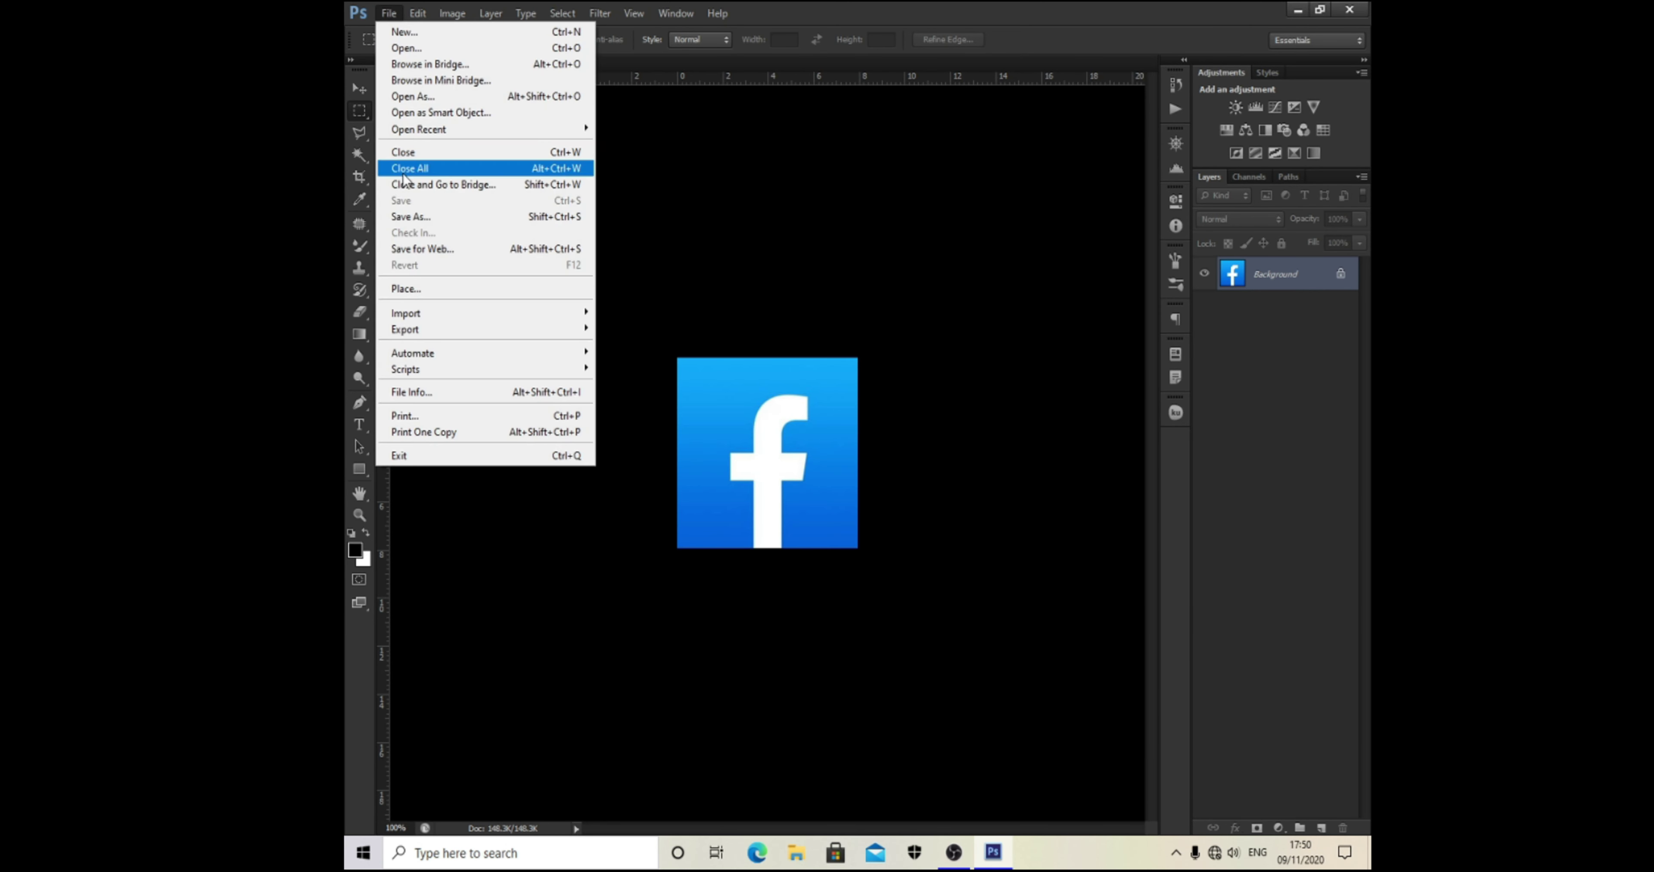
{"action": "left_click", "coordinate": [408, 218]}
{"action": "scroll", "coordinate": [843, 453], "scroll_direction": "up", "scroll_amount": 5}
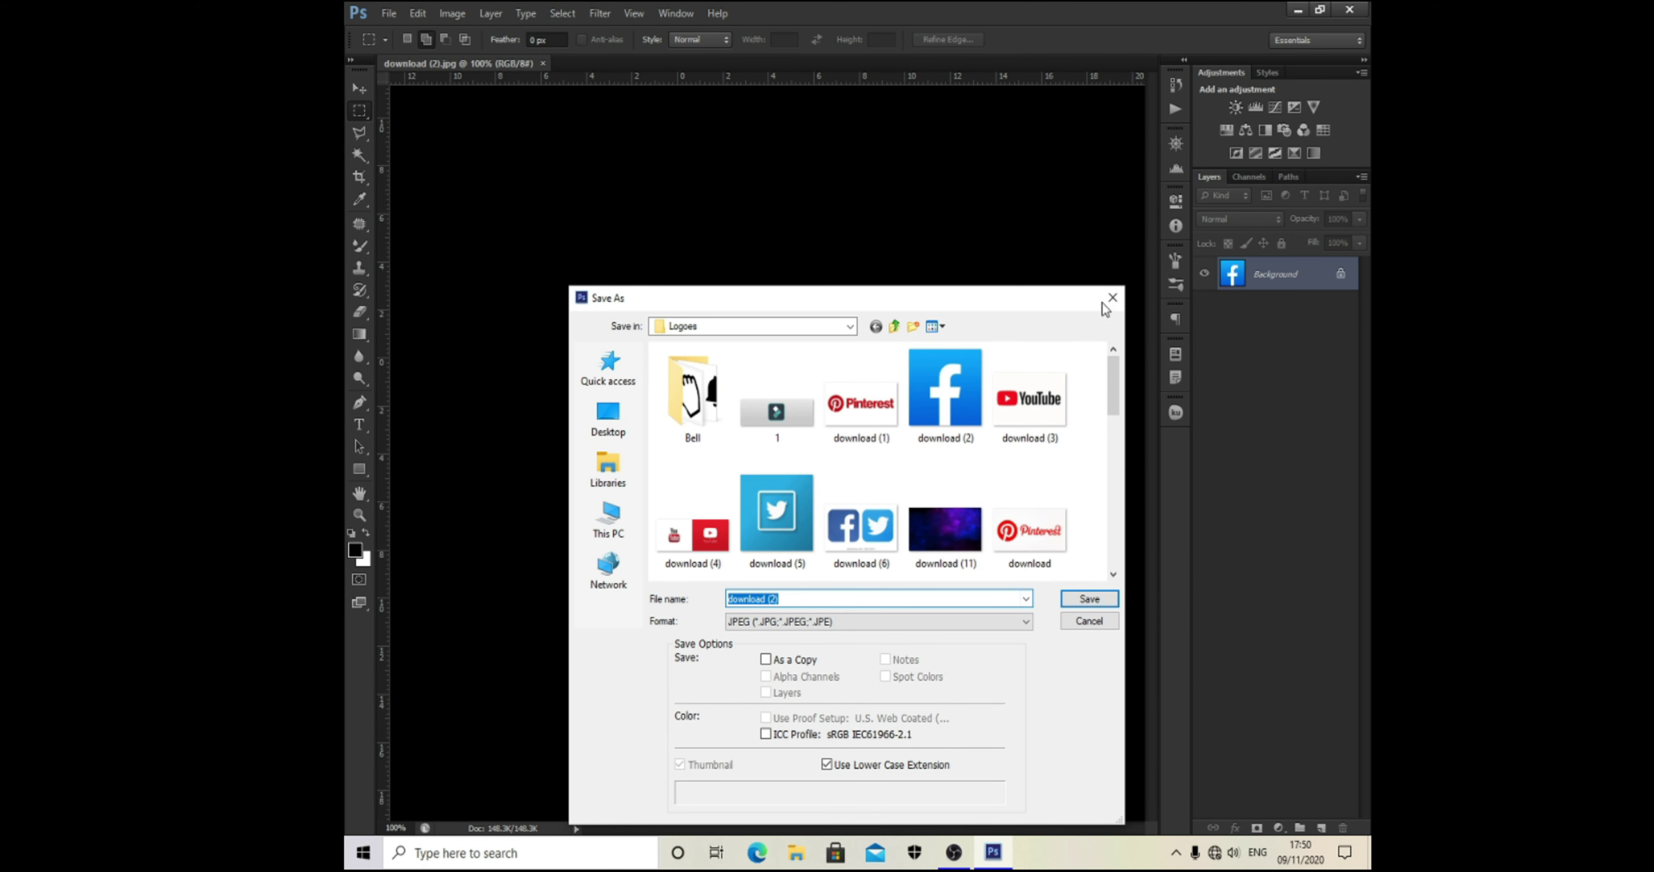
{"action": "left_click", "coordinate": [1112, 297]}
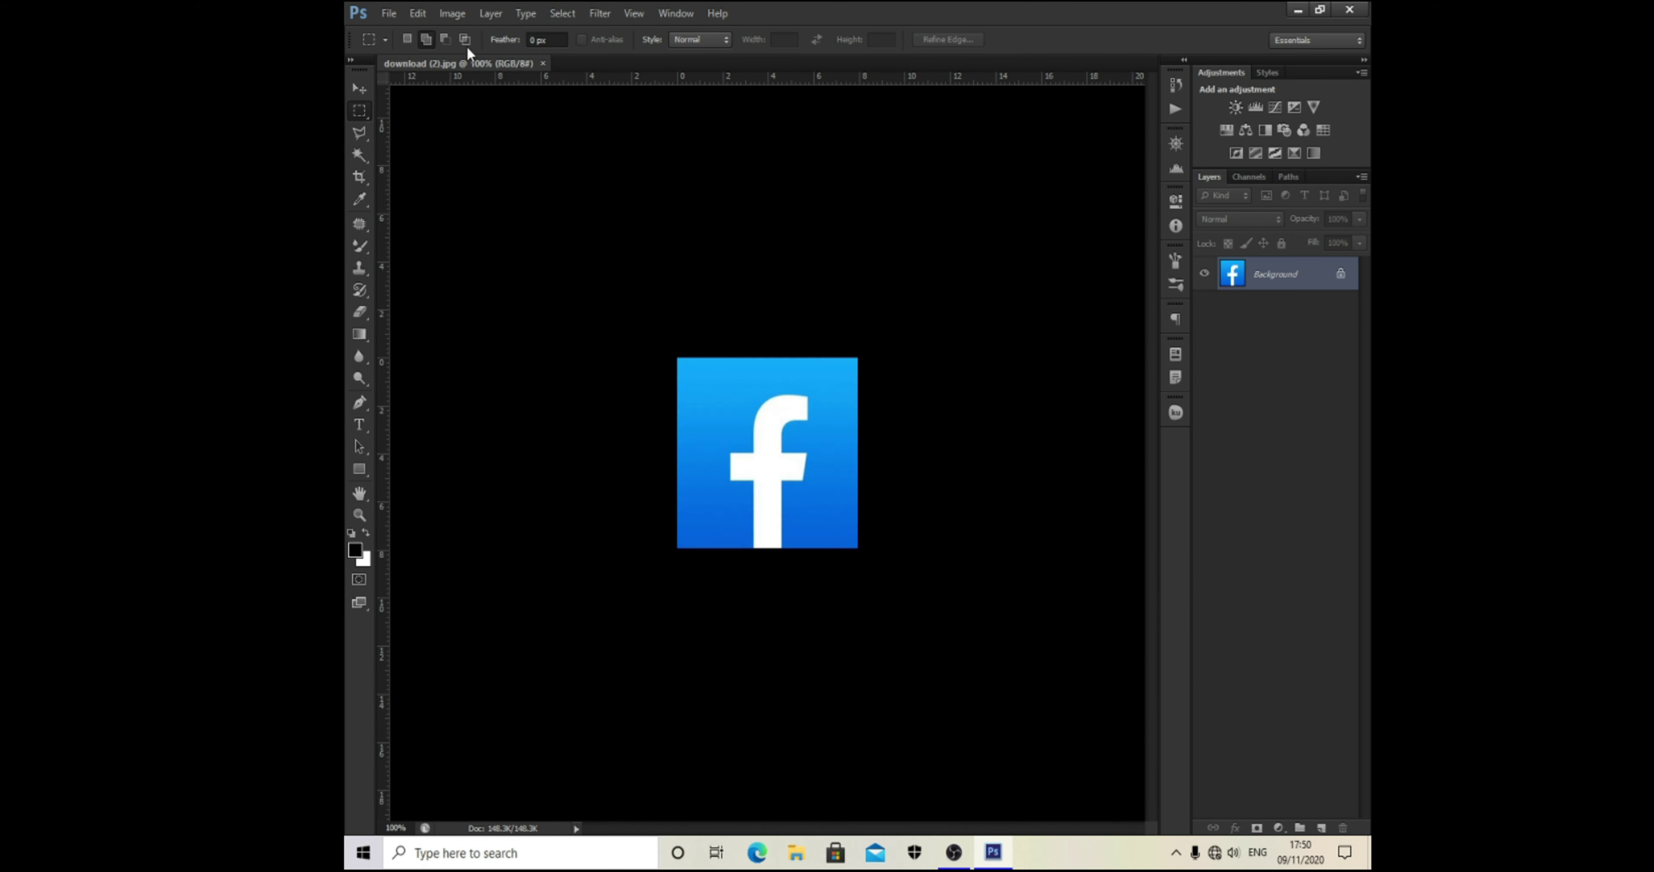
{"action": "left_click", "coordinate": [542, 63]}
{"action": "left_click", "coordinate": [418, 13]}
{"action": "mouse_move", "coordinate": [452, 13]}
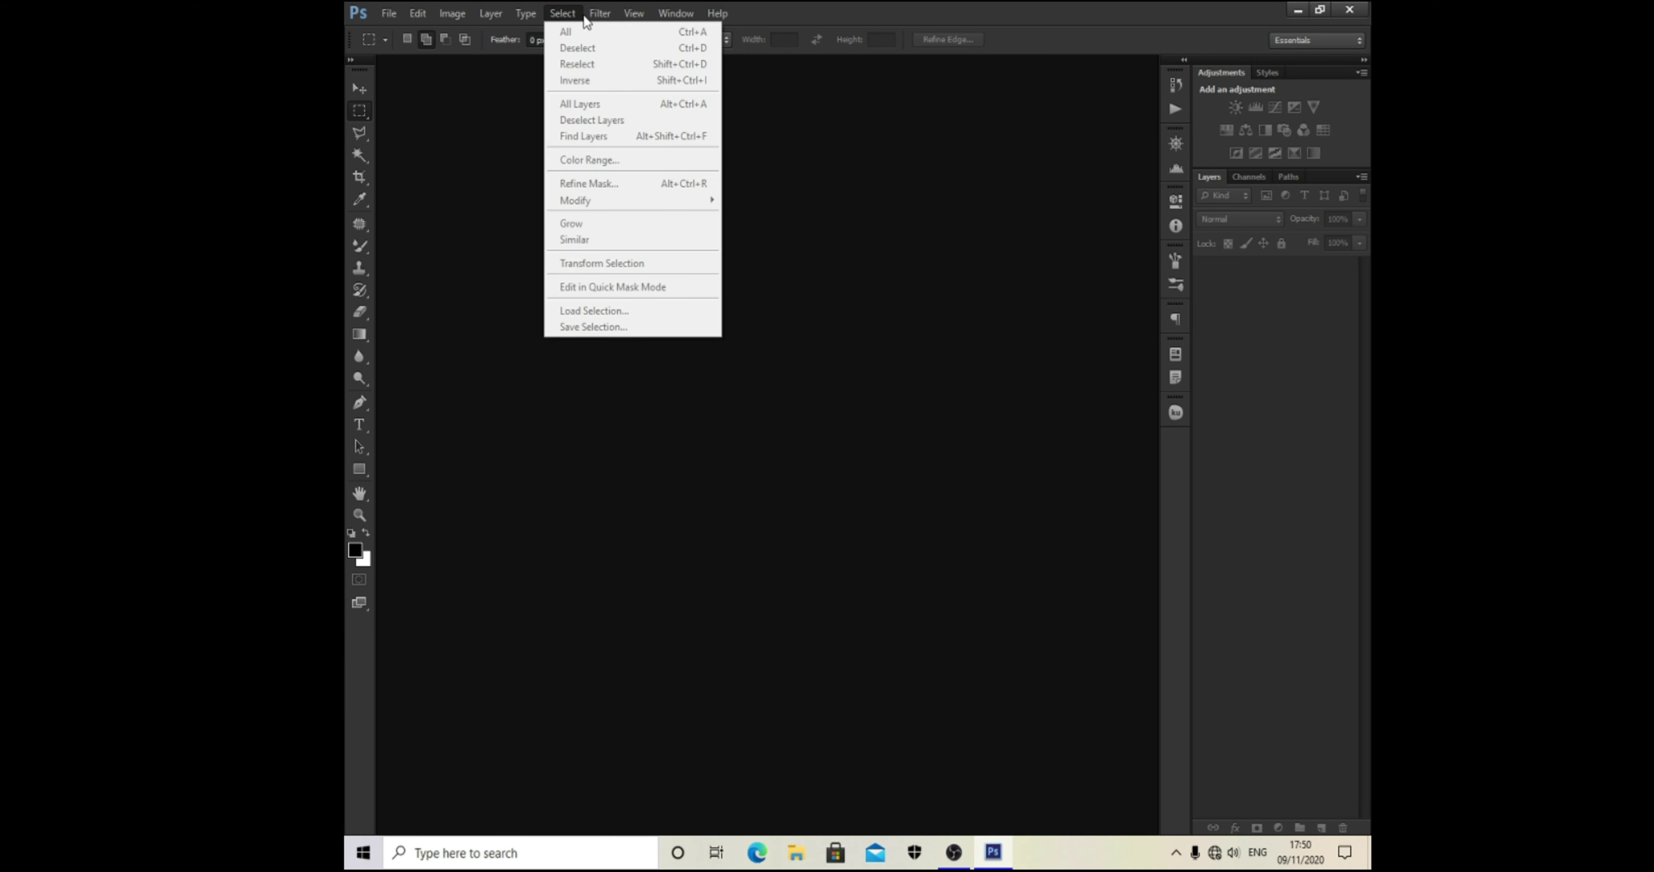
{"action": "mouse_move", "coordinate": [615, 12]}
{"action": "mouse_move", "coordinate": [714, 13]}
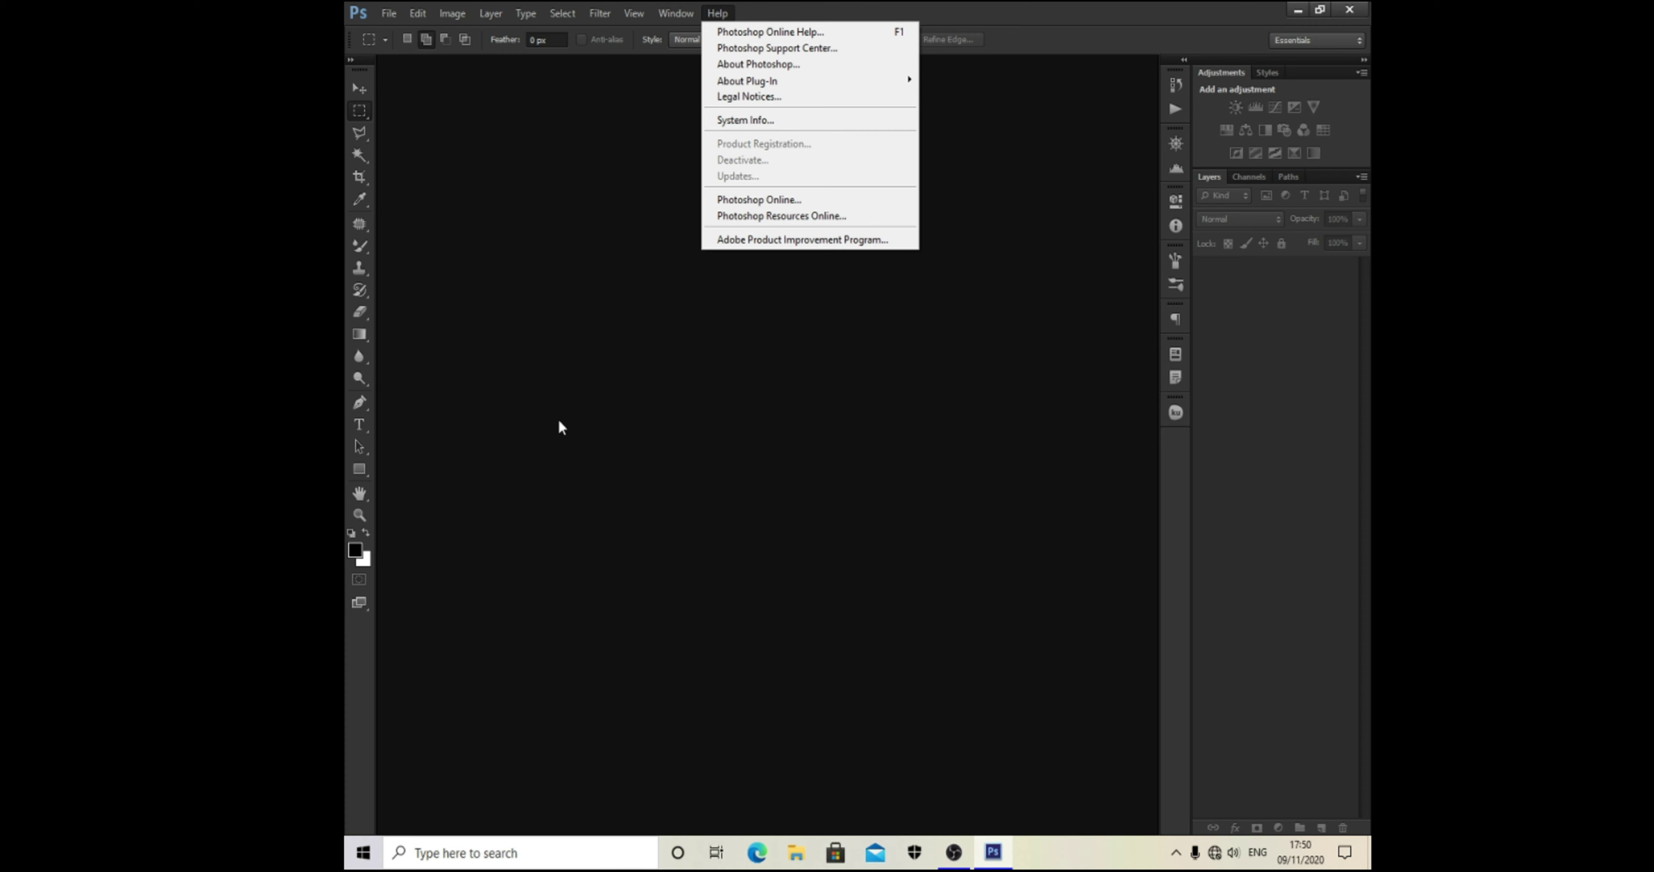
{"action": "left_click", "coordinate": [764, 293]}
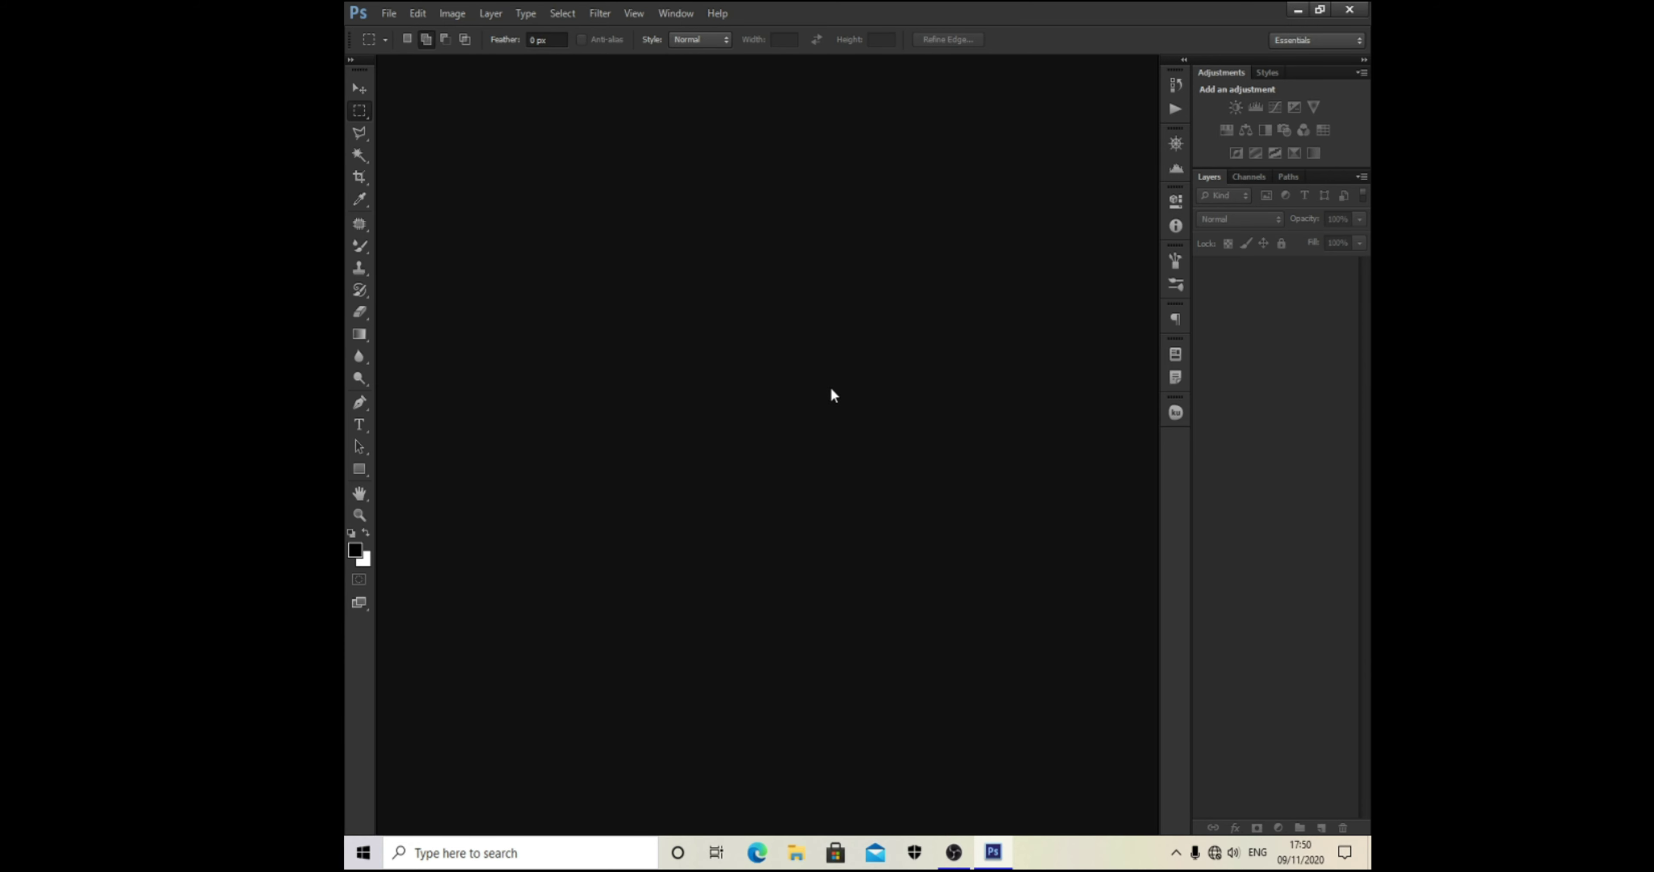
{"action": "double_click", "coordinate": [706, 367]}
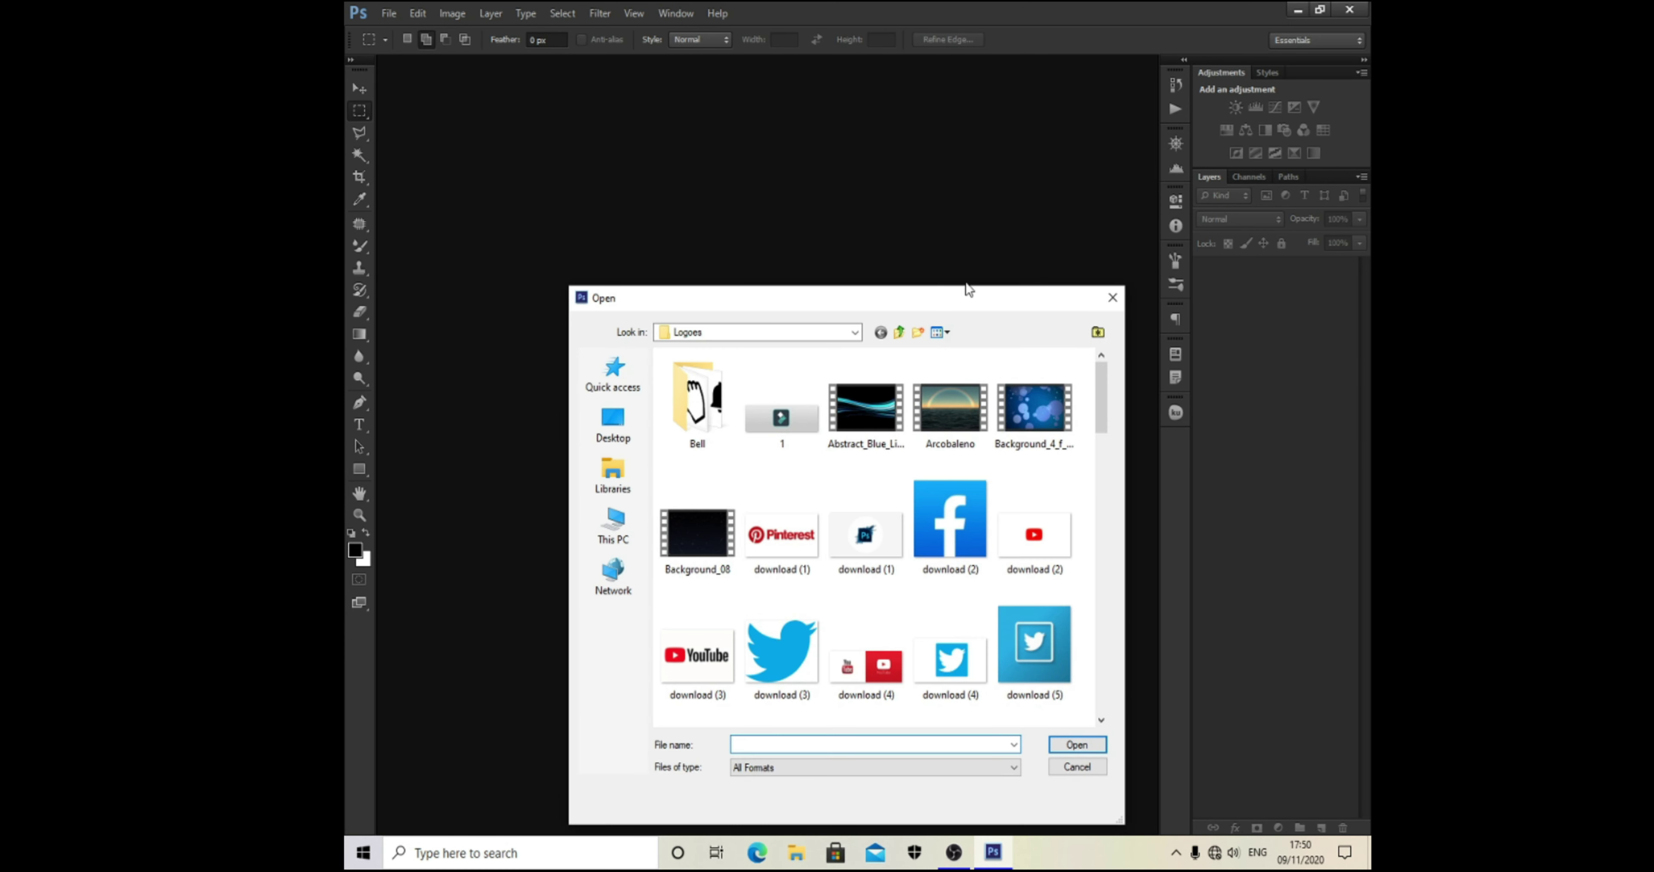
{"action": "left_click", "coordinate": [1111, 299]}
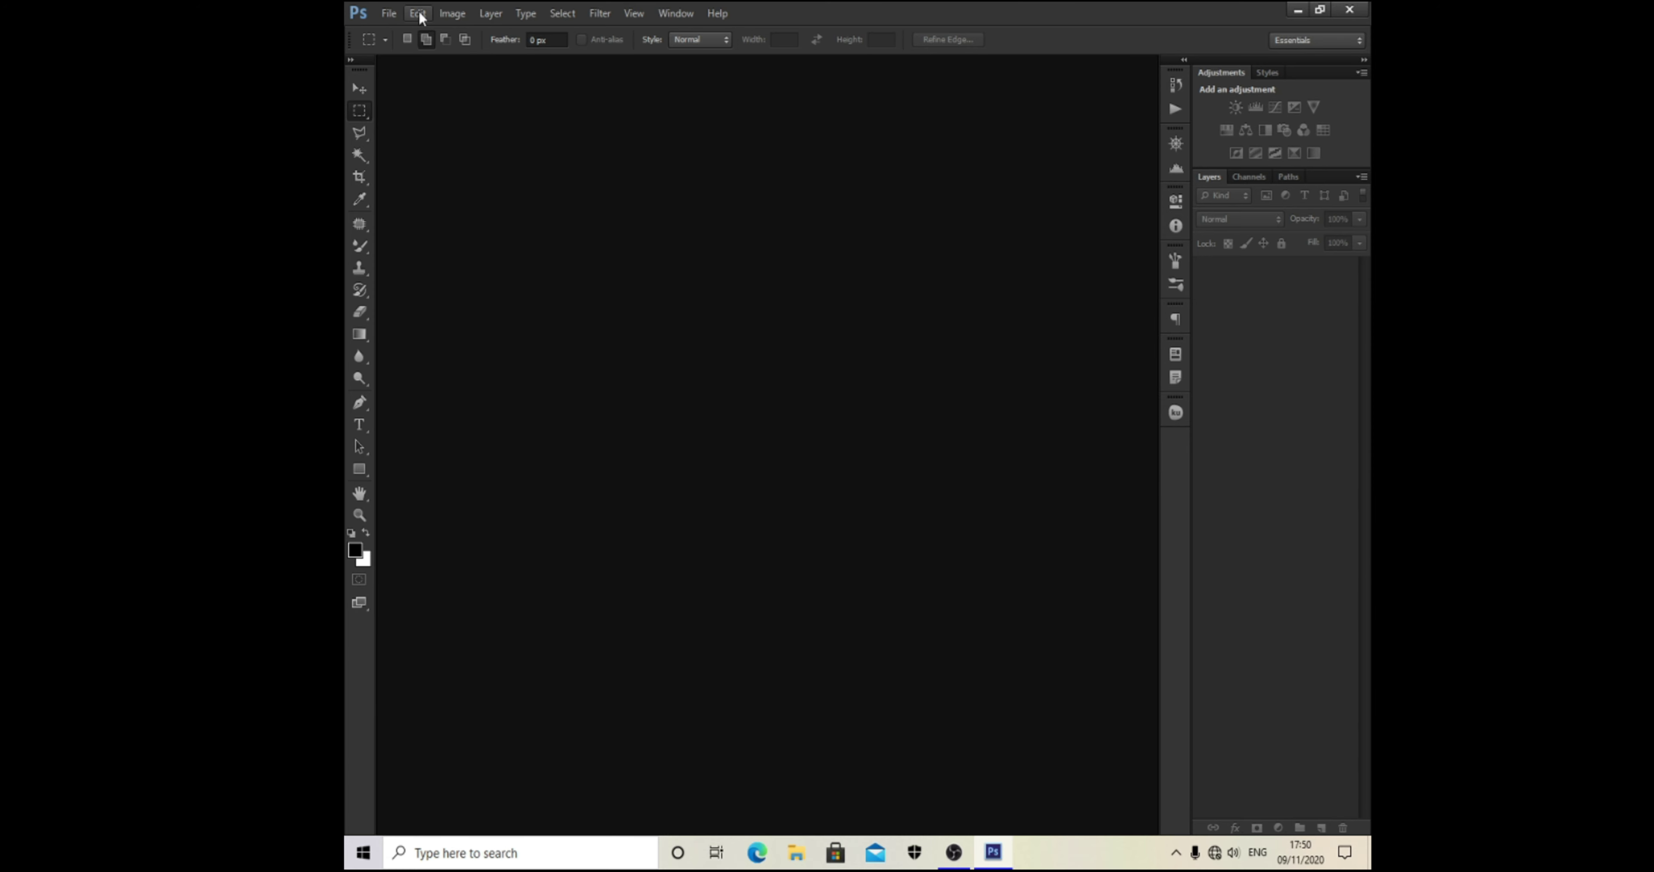
Step: Review the available image, layer, filter, view, window and help commands
{"action": "left_click", "coordinate": [454, 13]}
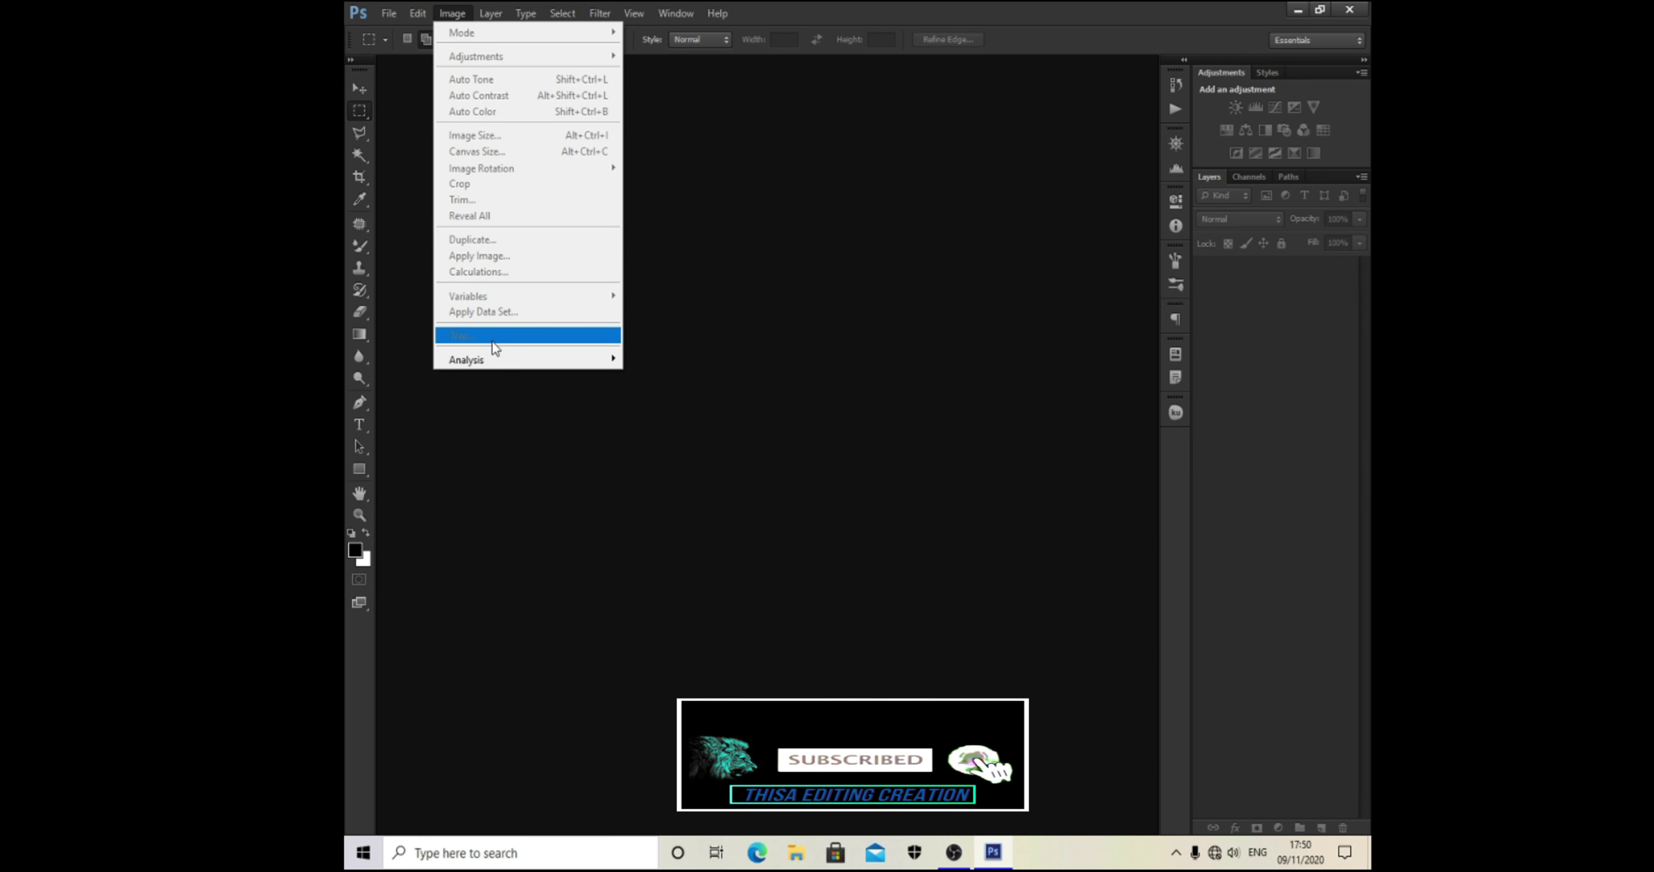
{"action": "mouse_move", "coordinate": [481, 371]}
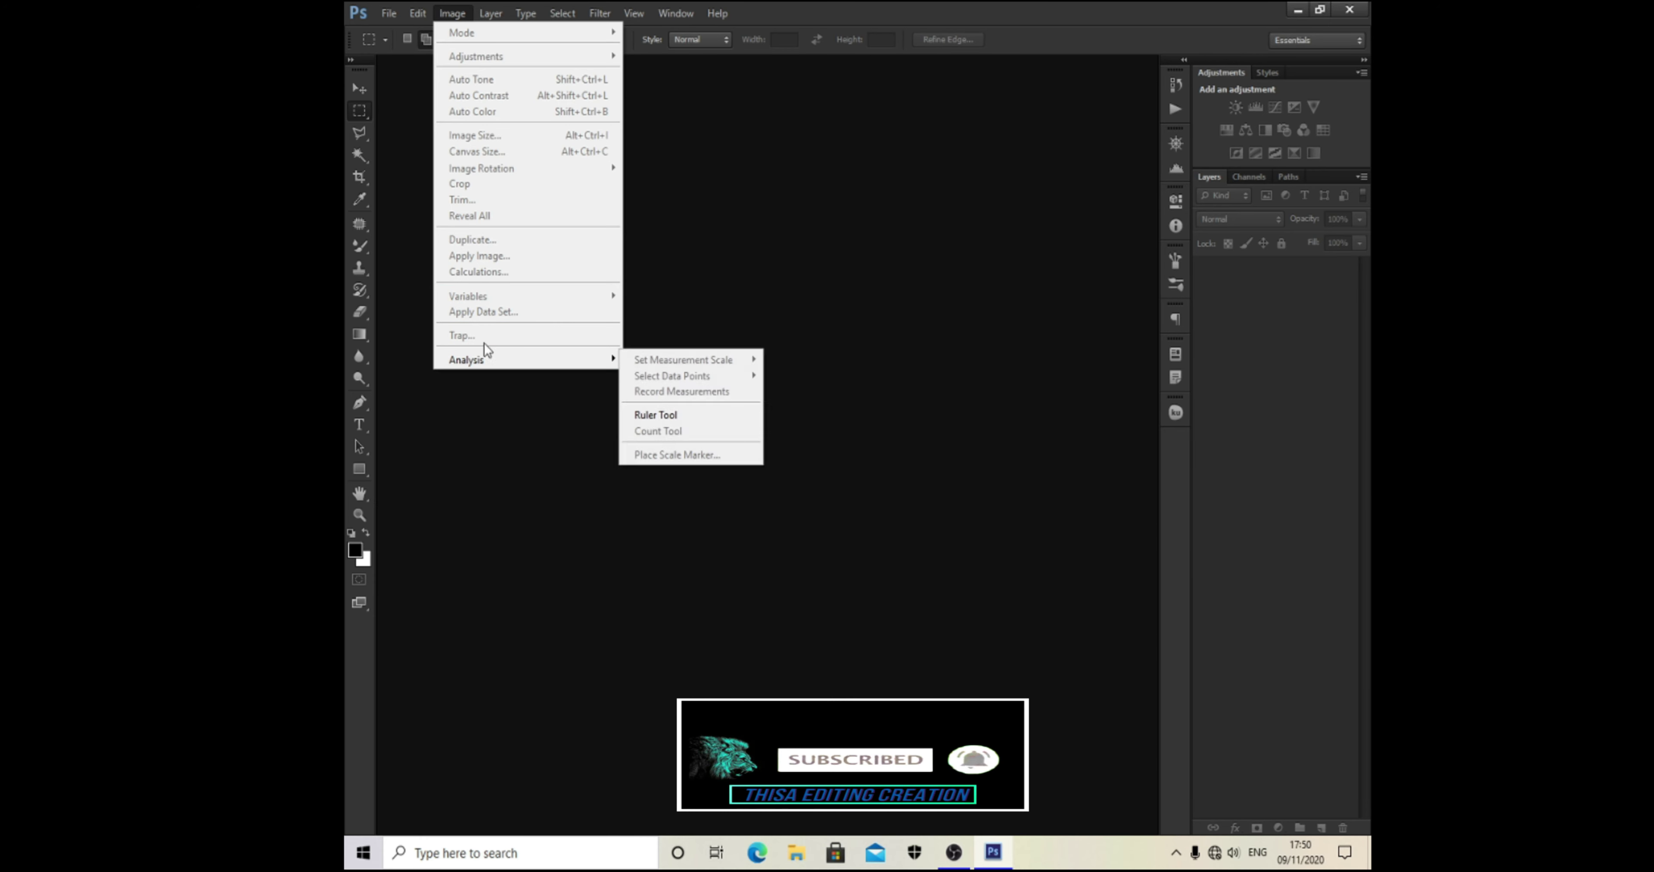
{"action": "left_click", "coordinate": [457, 13]}
{"action": "left_click", "coordinate": [491, 14]}
{"action": "mouse_move", "coordinate": [451, 13]}
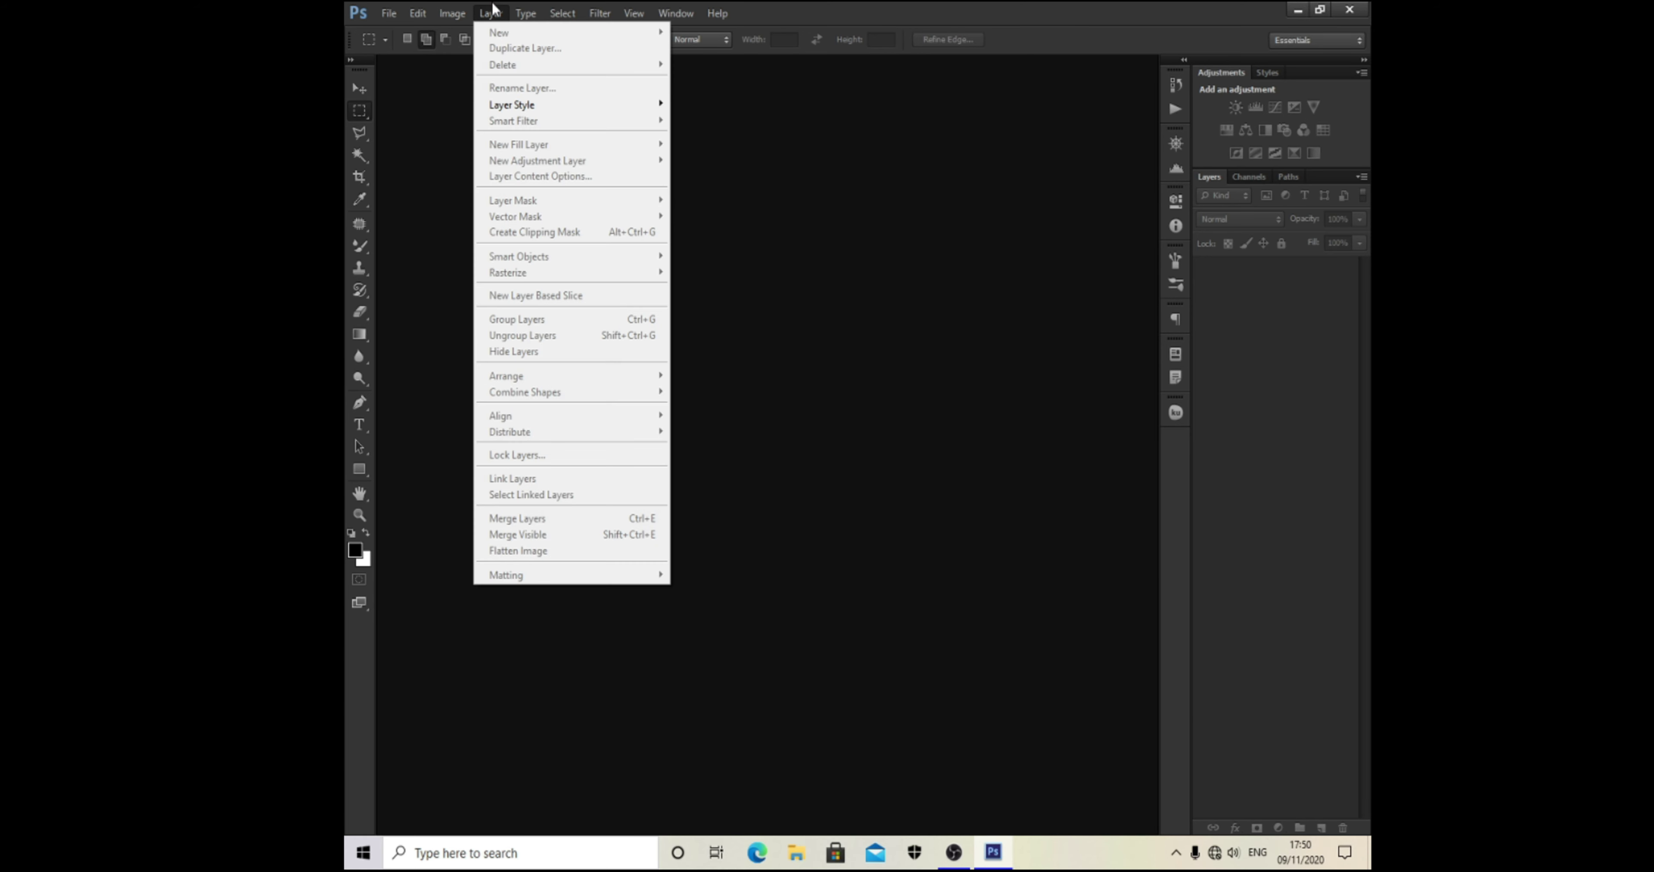
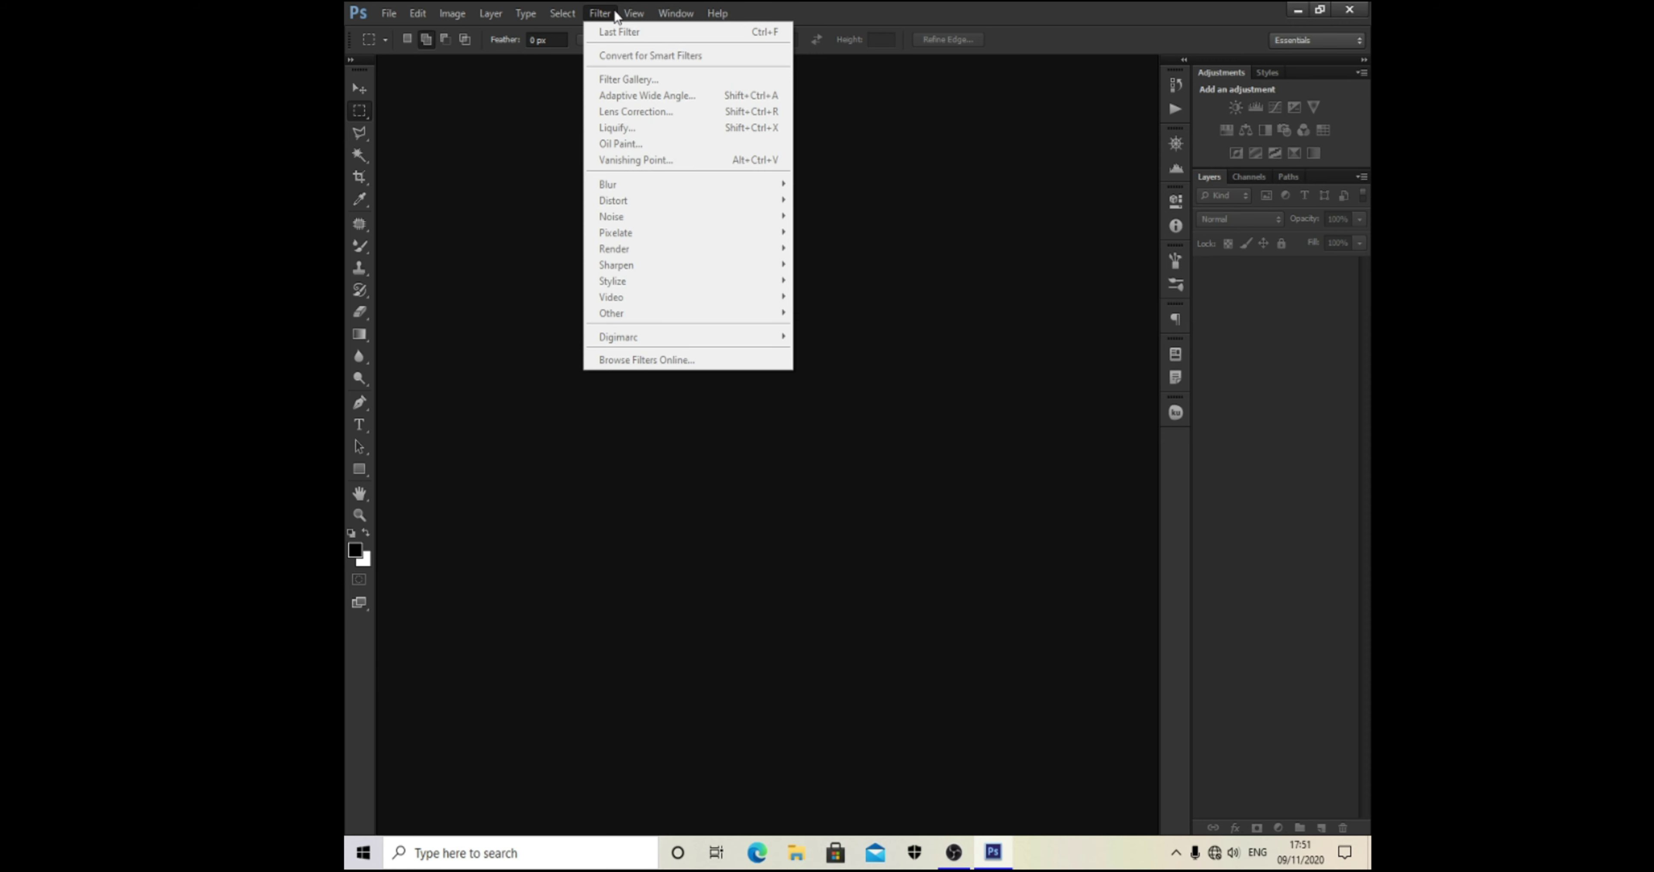
{"action": "mouse_move", "coordinate": [633, 9]}
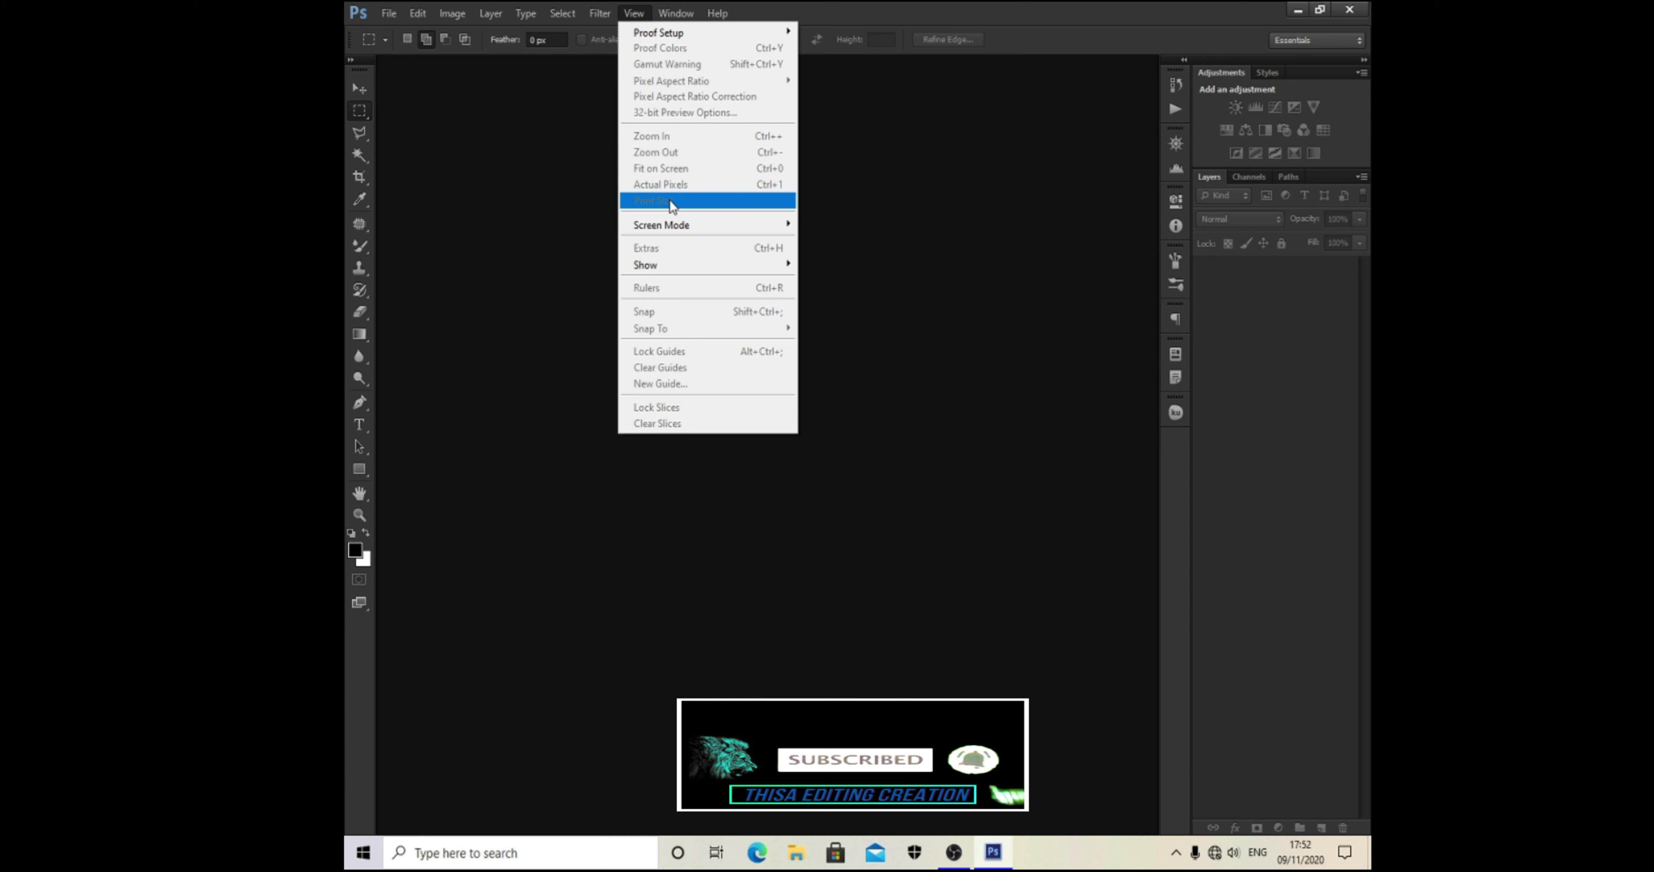
{"action": "mouse_move", "coordinate": [686, 263]}
{"action": "mouse_move", "coordinate": [778, 220]}
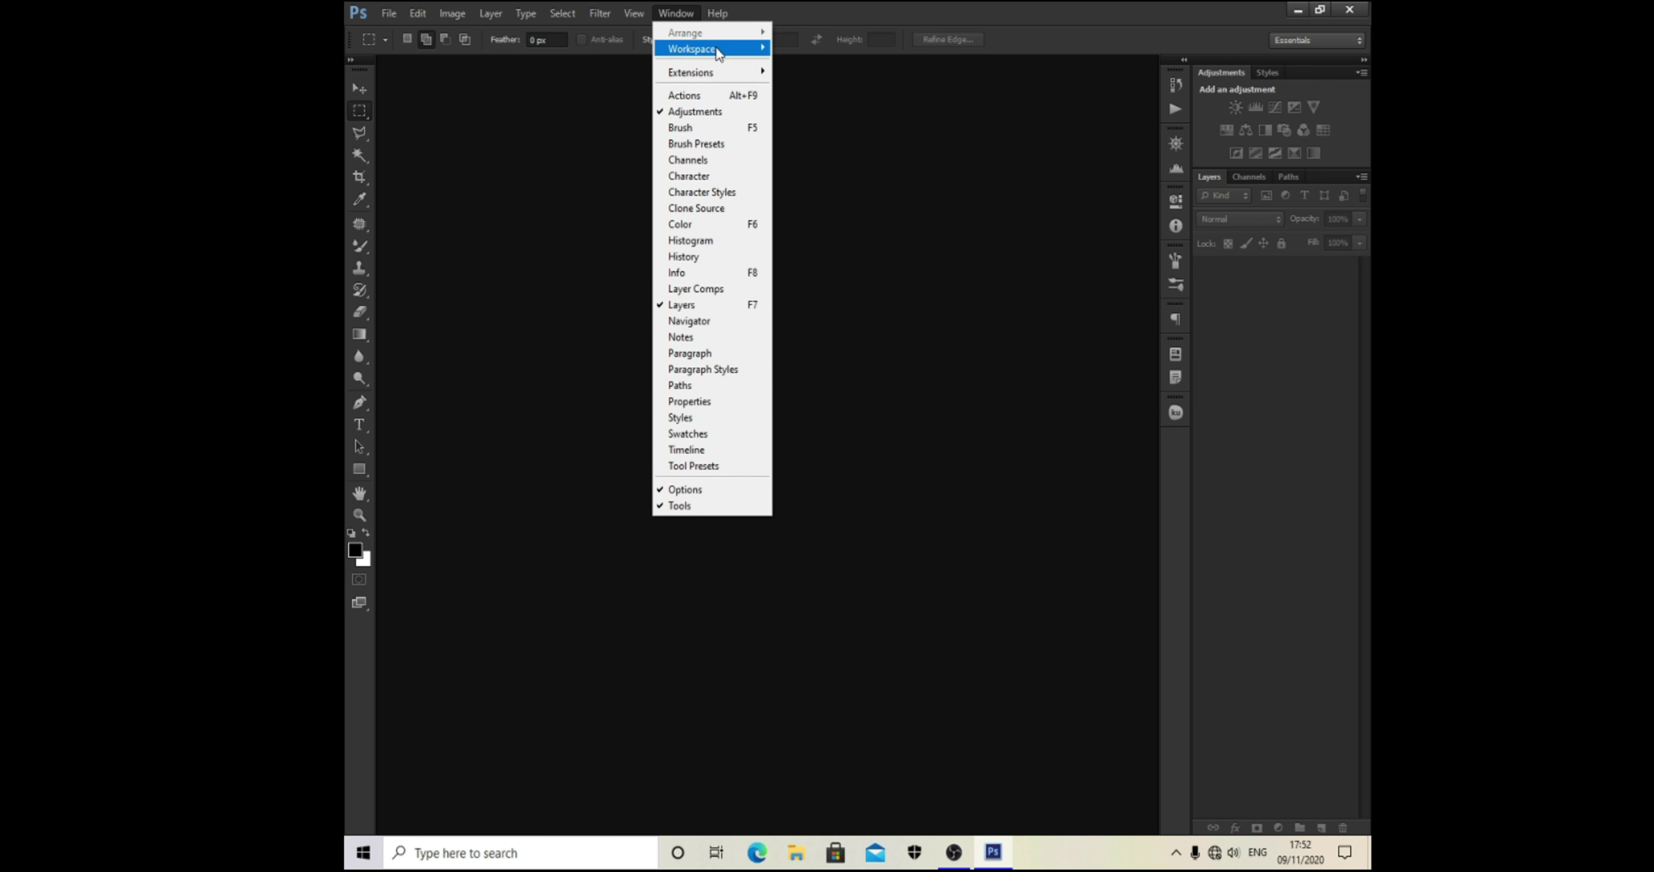
{"action": "left_click", "coordinate": [715, 13]}
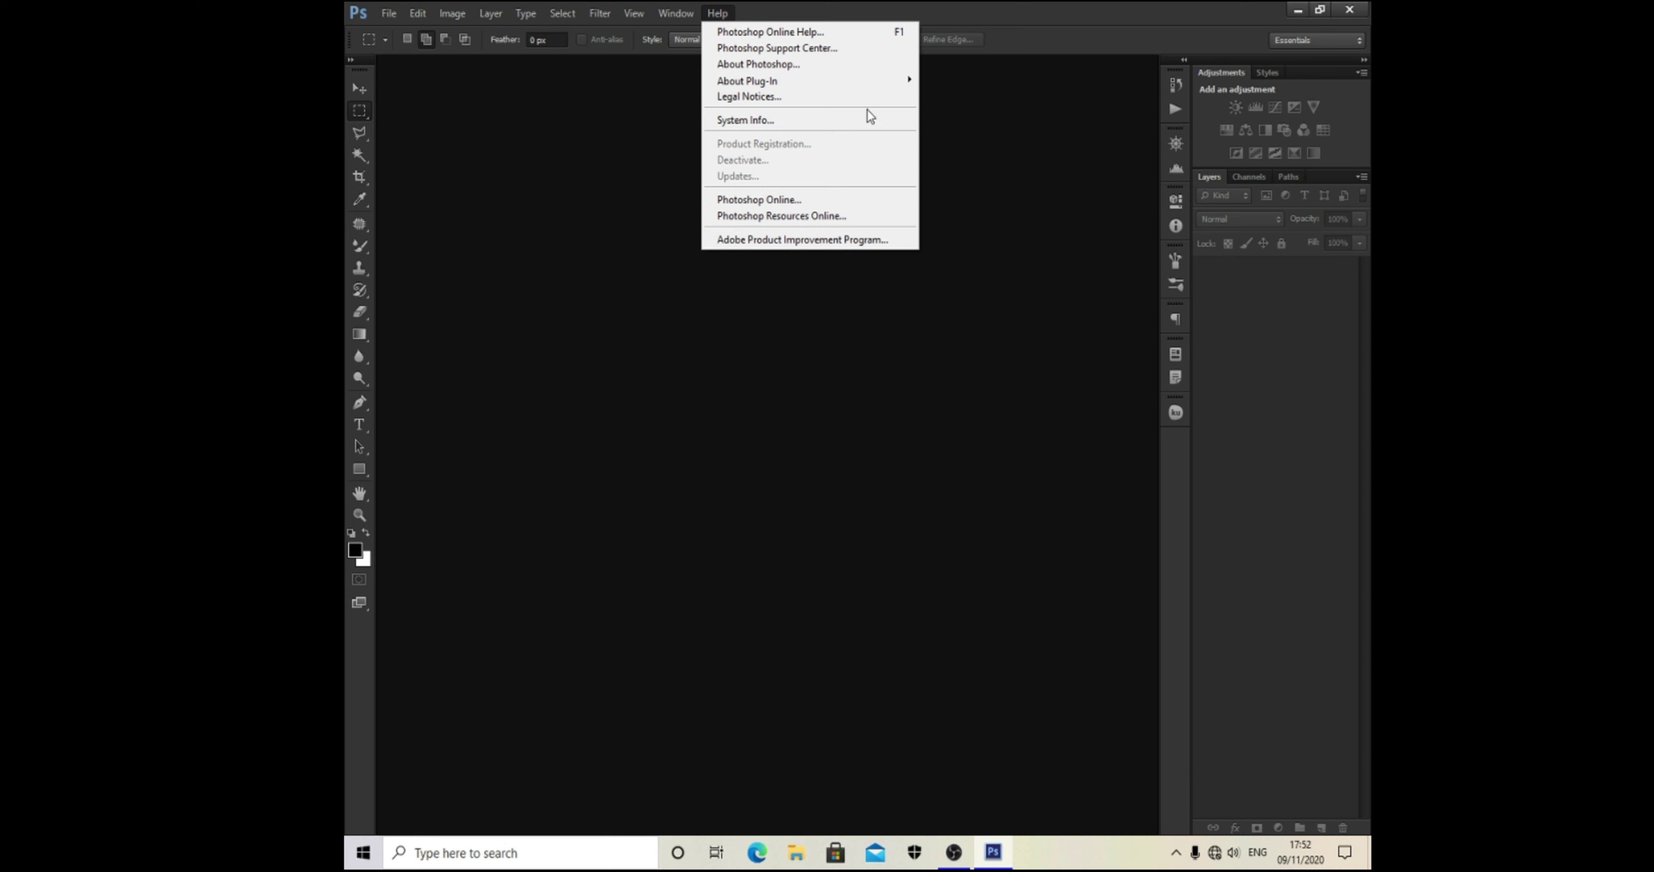
{"action": "left_click", "coordinate": [979, 165]}
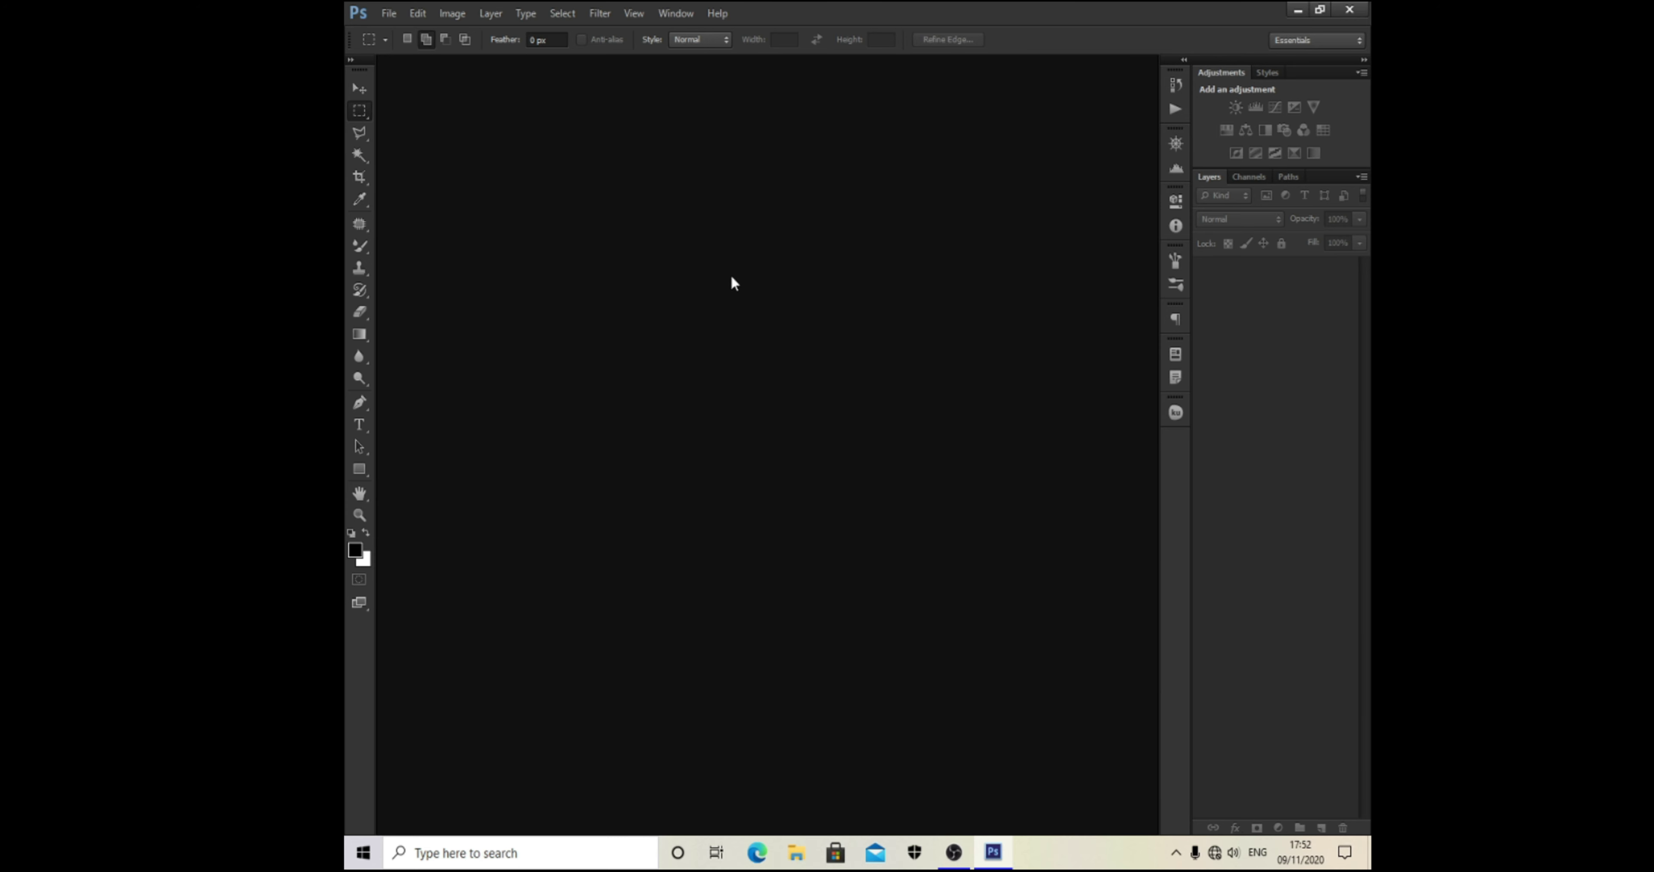
Step: Compare the option settings of the Move tool and the Rectangular Marquee tool by alternating between them
{"action": "left_click", "coordinate": [356, 87]}
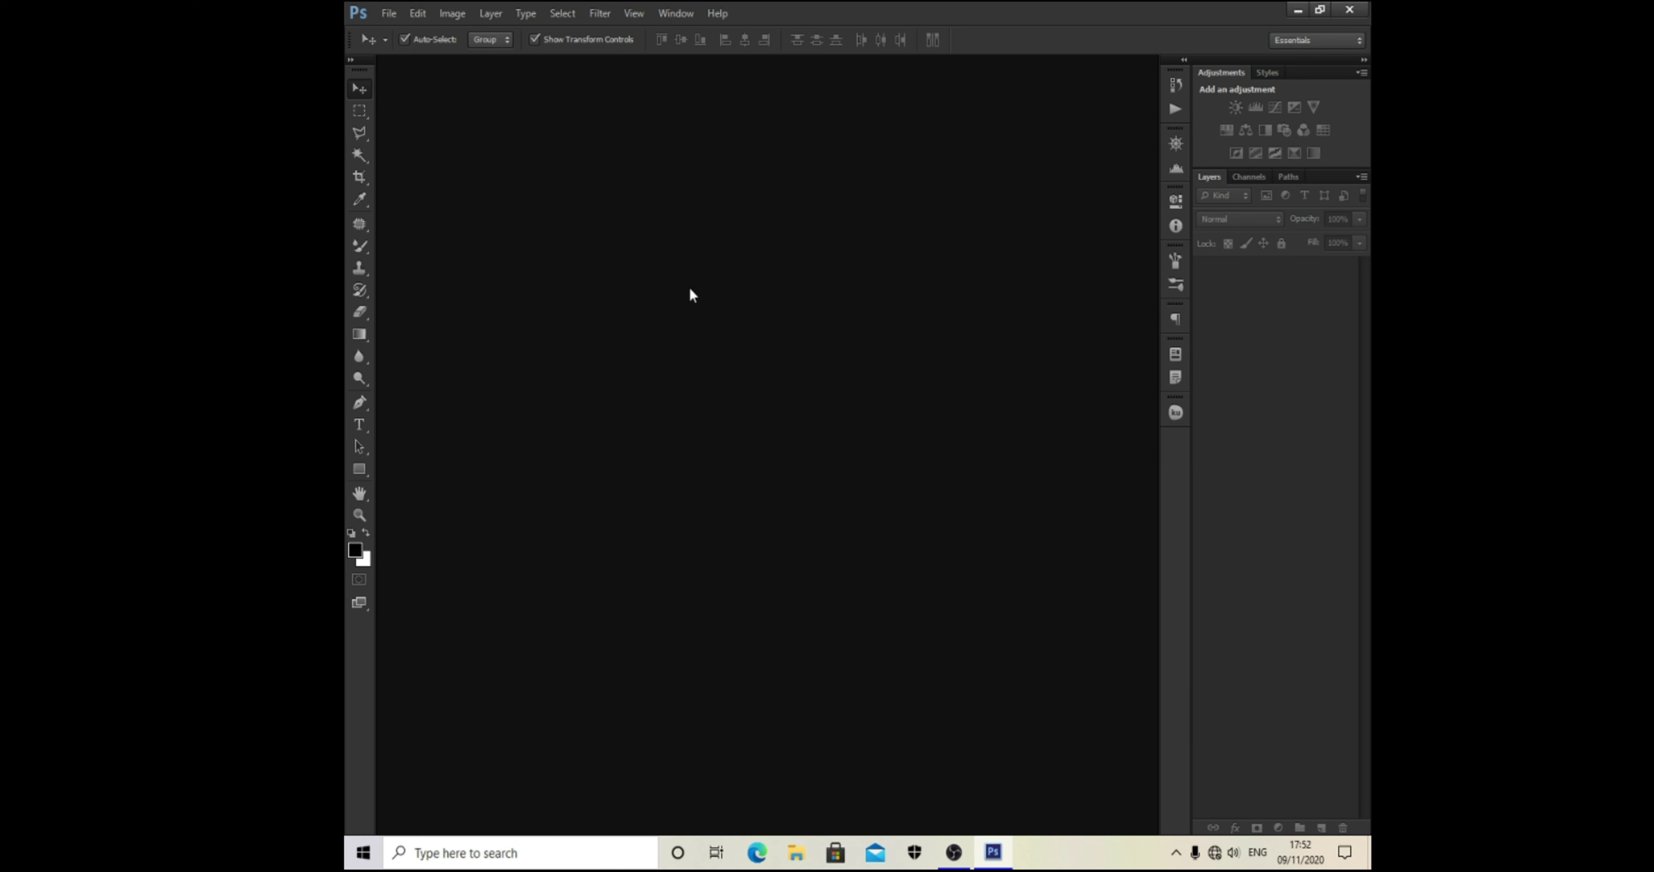
{"action": "left_click", "coordinate": [361, 114]}
{"action": "left_click", "coordinate": [359, 87]}
{"action": "left_click", "coordinate": [361, 106]}
{"action": "left_click", "coordinate": [354, 85]}
{"action": "left_click", "coordinate": [358, 110]}
{"action": "left_click", "coordinate": [359, 88]}
{"action": "left_click", "coordinate": [359, 109]}
{"action": "left_click", "coordinate": [357, 94]}
{"action": "left_click", "coordinate": [360, 113]}
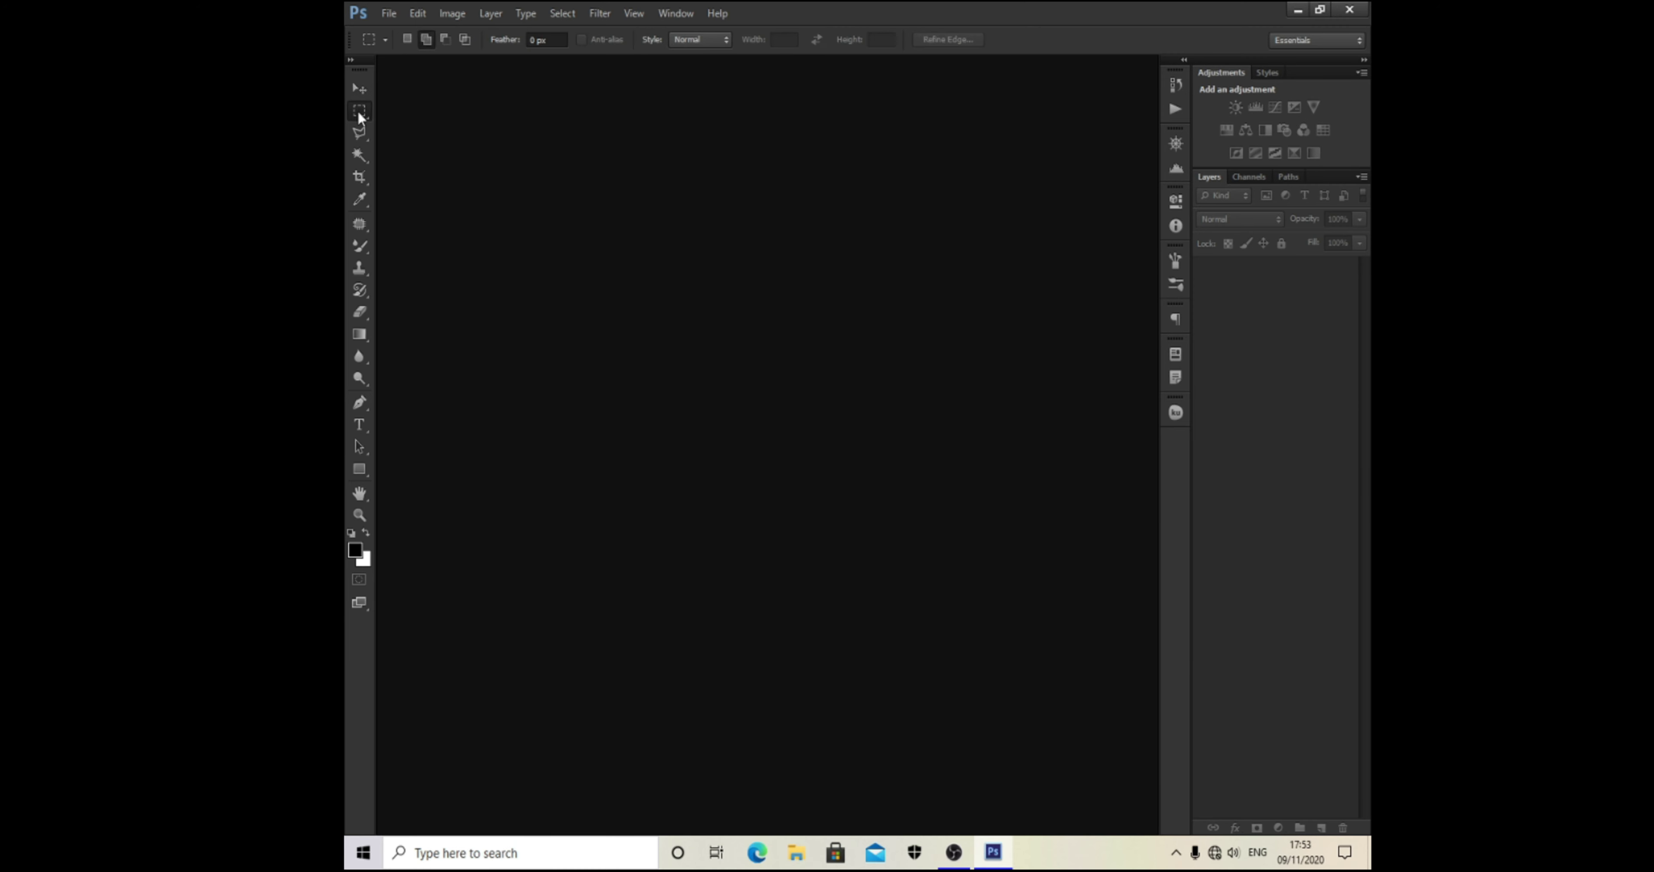
Step: Create a new RGB document of 2830 × 1812 pixels at 72 pixels/inch with a white background
{"action": "left_click", "coordinate": [386, 20]}
{"action": "left_click", "coordinate": [424, 33]}
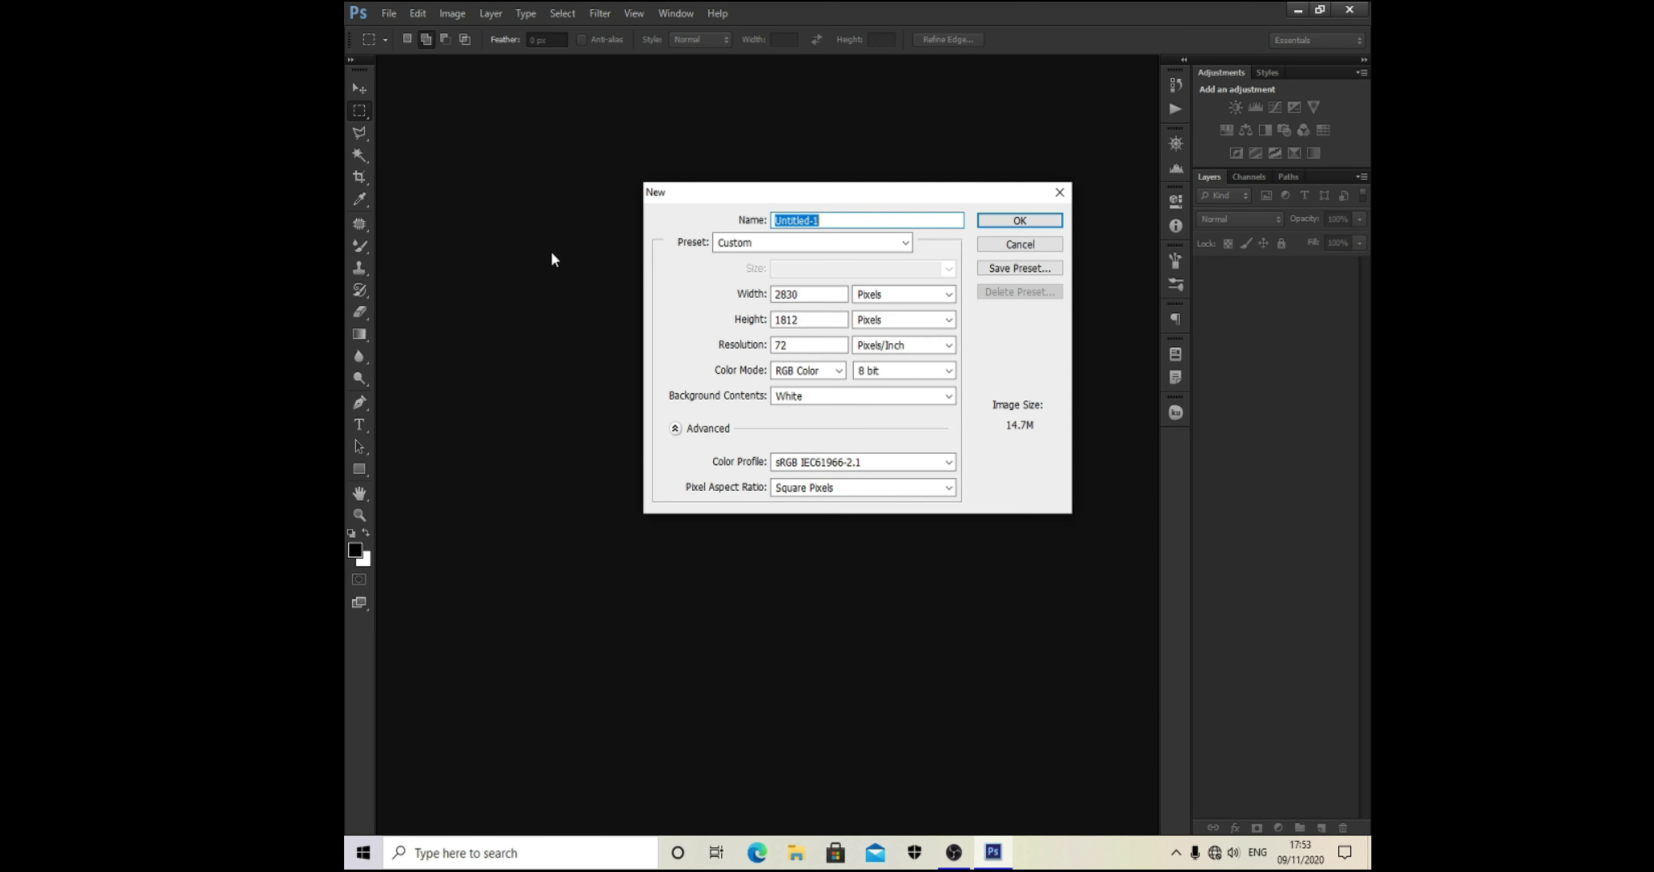
{"action": "left_click", "coordinate": [1037, 224]}
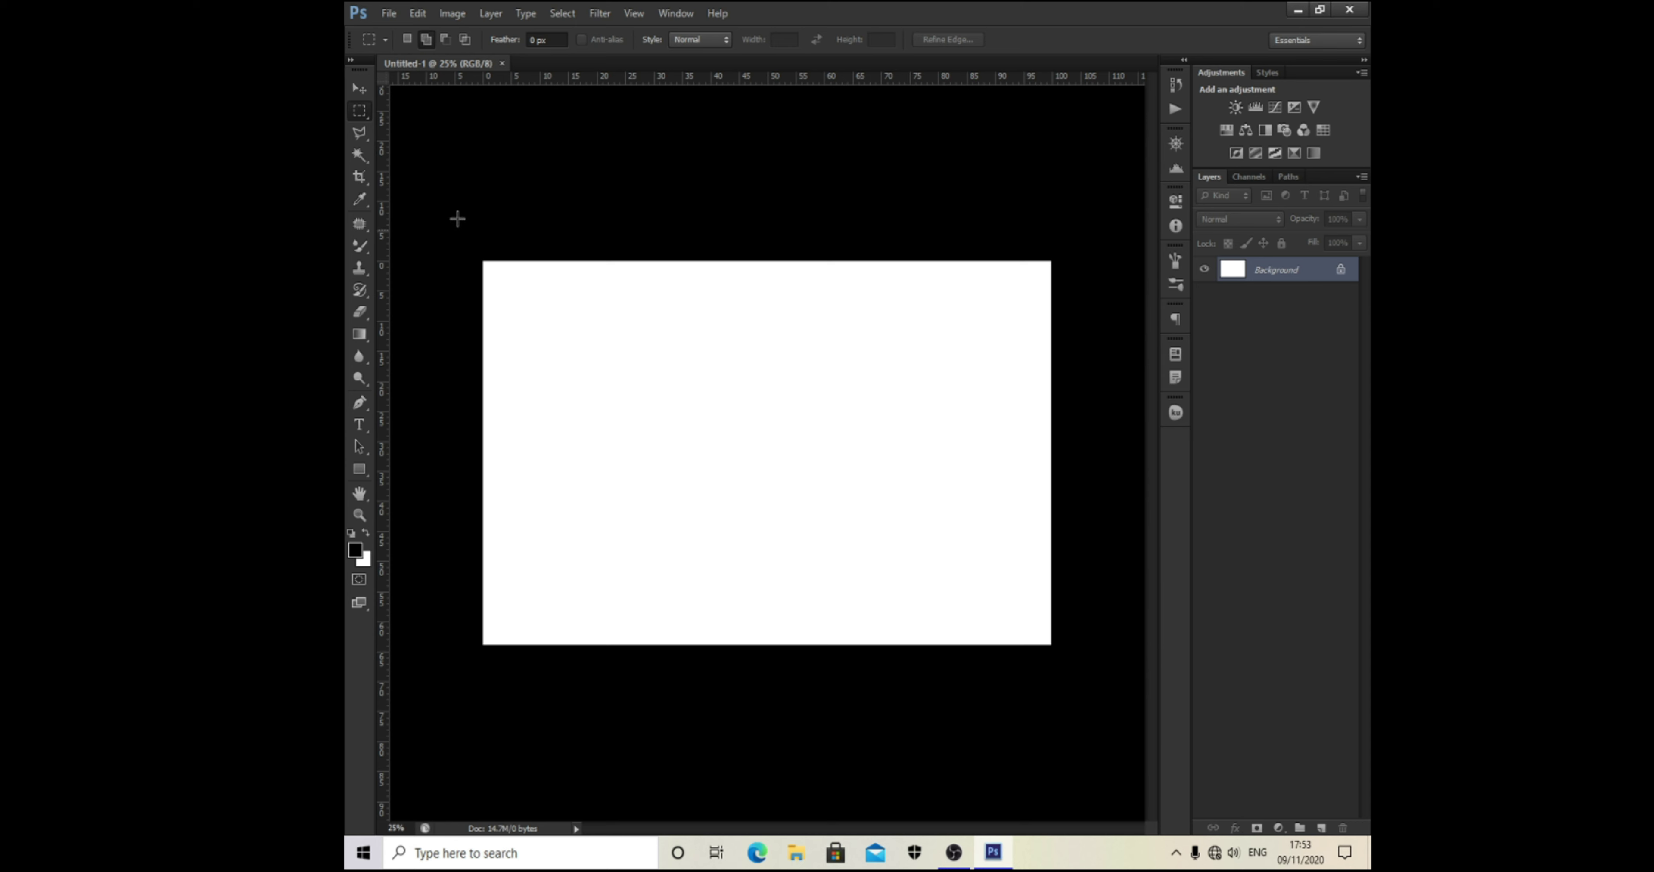
Step: Try to move the locked Background layer with the Move tool
{"action": "left_click", "coordinate": [357, 89]}
{"action": "left_click_drag", "start_coordinate": [611, 368], "coordinate": [506, 266]}
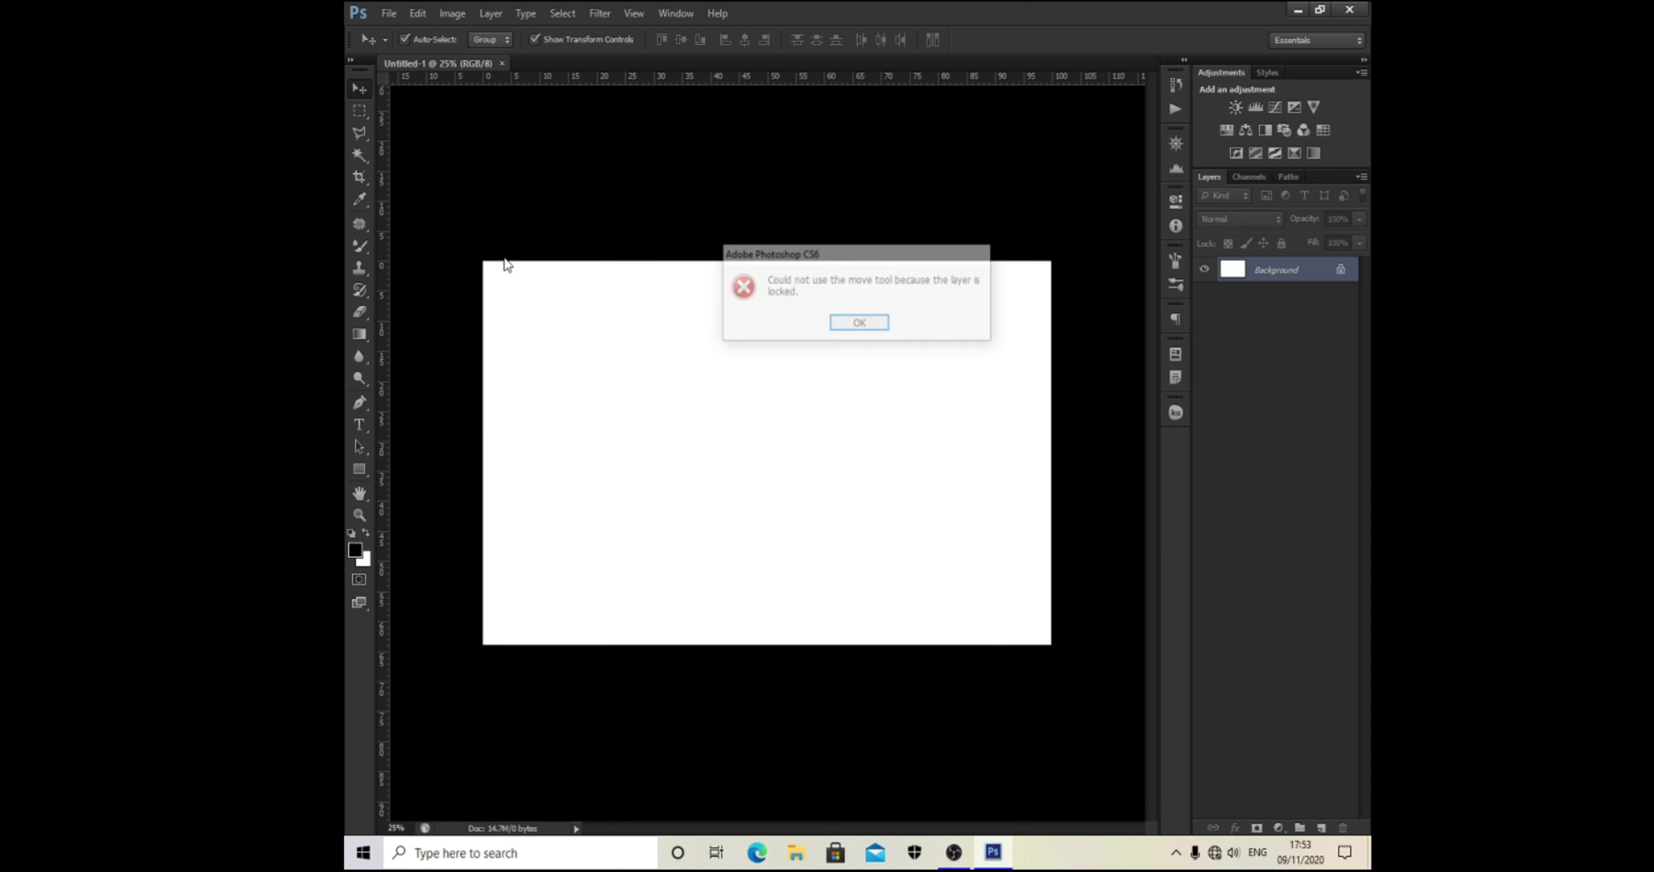
{"action": "left_click", "coordinate": [860, 321]}
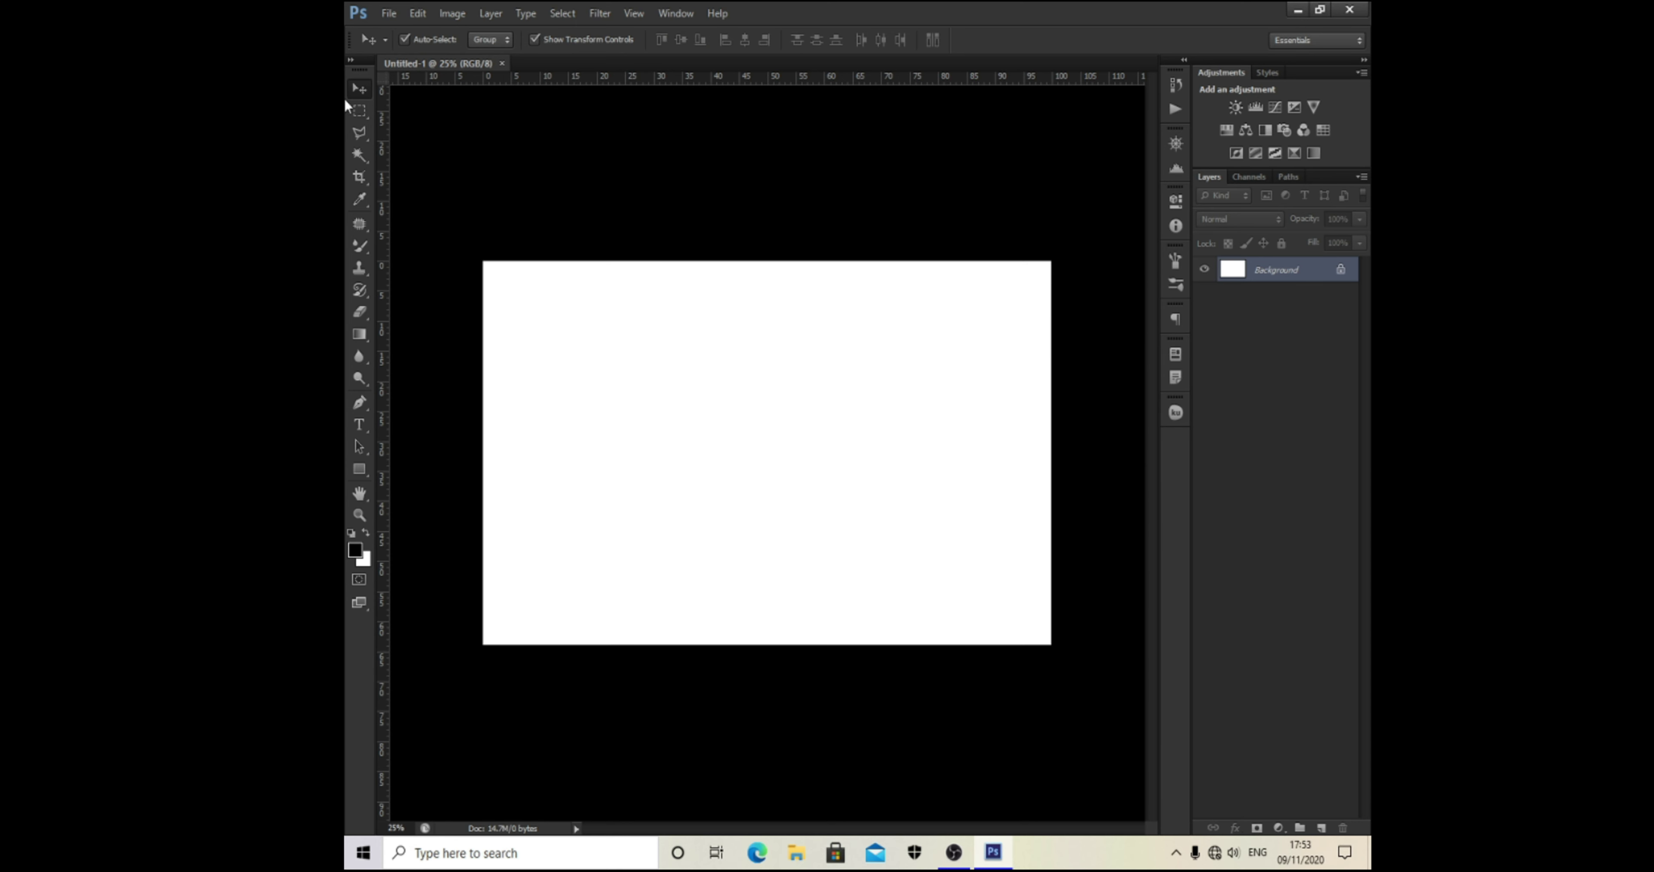
Step: Select a large rectangle on the canvas with the Rectangular Marquee tool, enlarging it until only a narrow margin remains around it
{"action": "left_click", "coordinate": [355, 113]}
{"action": "left_click_drag", "start_coordinate": [560, 320], "coordinate": [974, 590]}
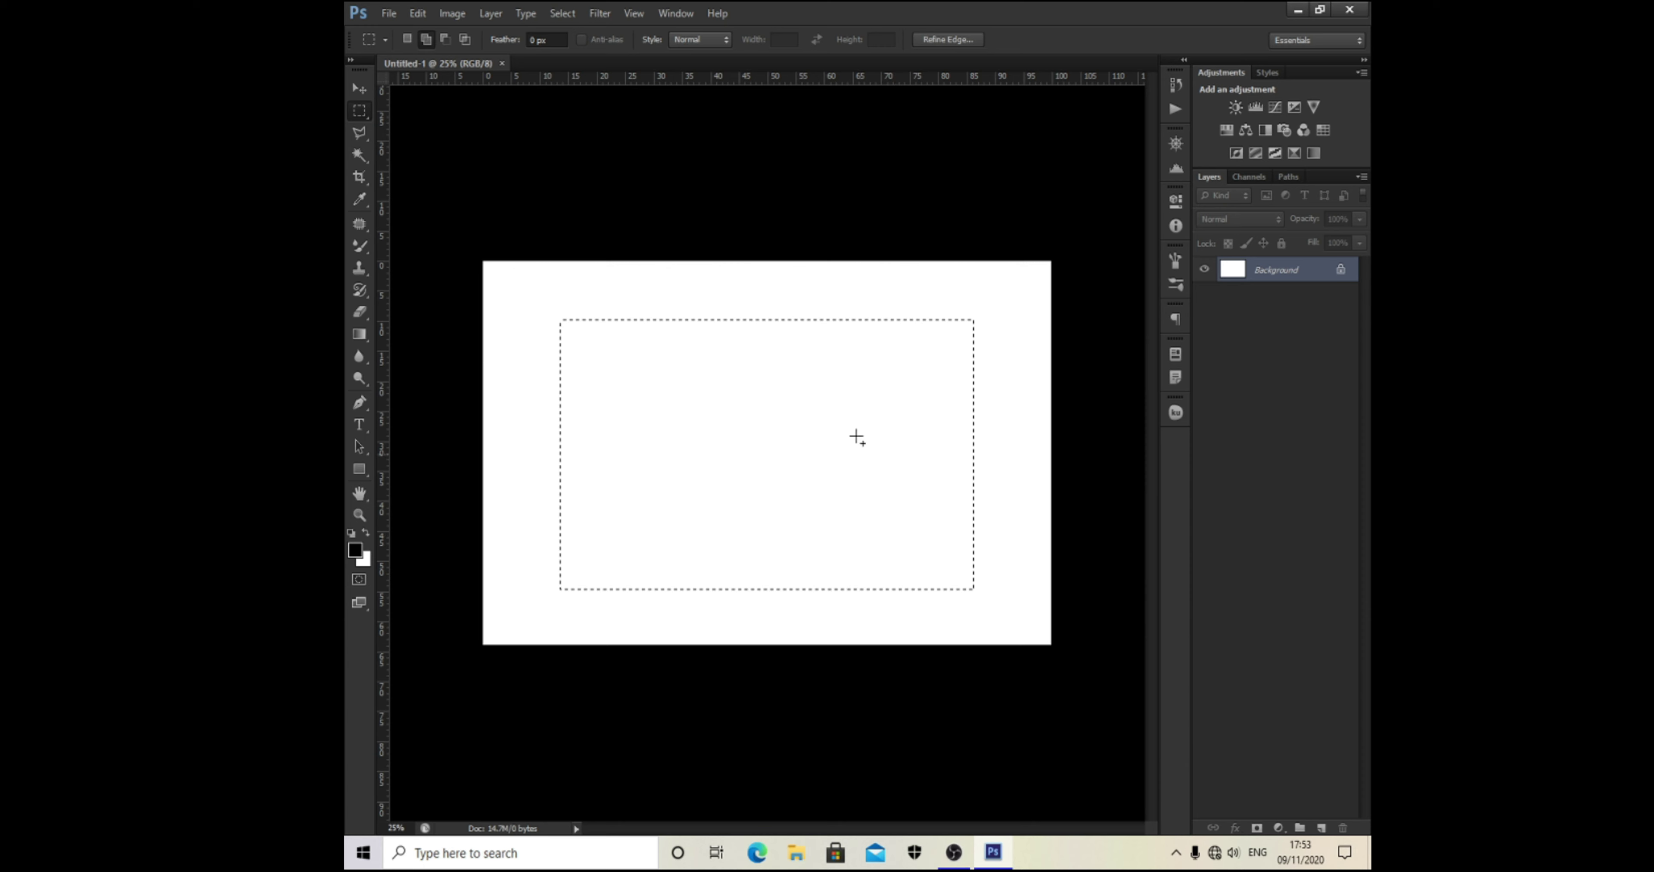
{"action": "left_click_drag", "start_coordinate": [535, 303], "coordinate": [1020, 616]}
{"action": "mouse_move", "coordinate": [521, 296]}
{"action": "left_mouse_down"}
{"action": "mouse_move", "coordinate": [569, 369]}
{"action": "mouse_move", "coordinate": [874, 596]}
{"action": "mouse_move", "coordinate": [1027, 621]}
{"action": "left_mouse_up"}
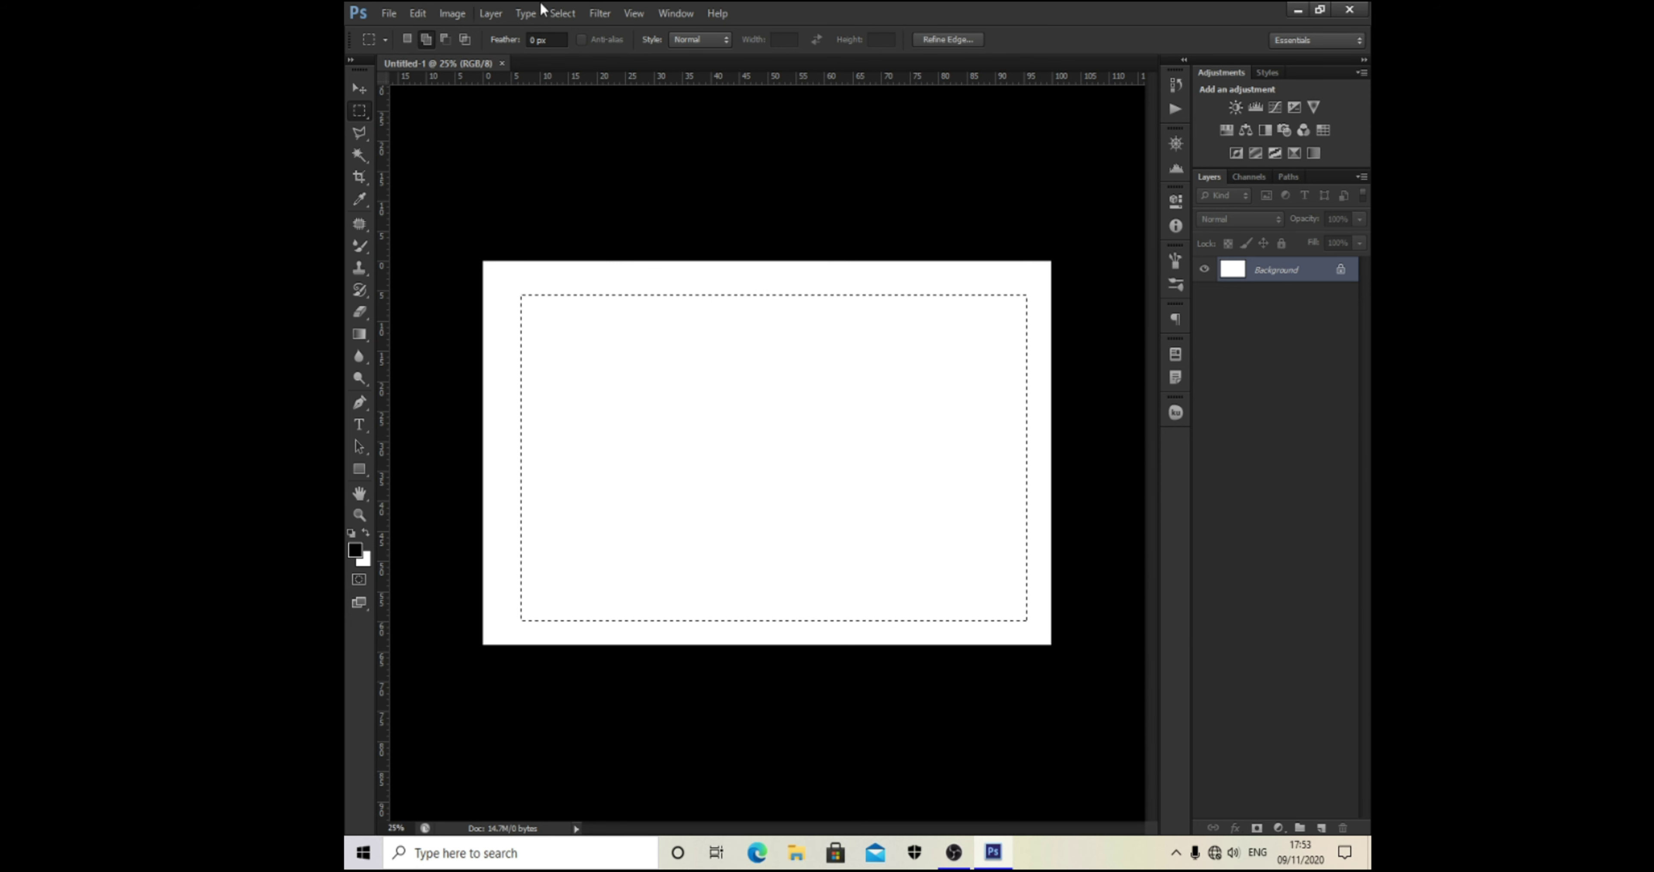
Step: Try a free transform on the rectangular selection and nudge its outline slightly up and left using the Polygonal Lasso tool
{"action": "left_click", "coordinate": [362, 133]}
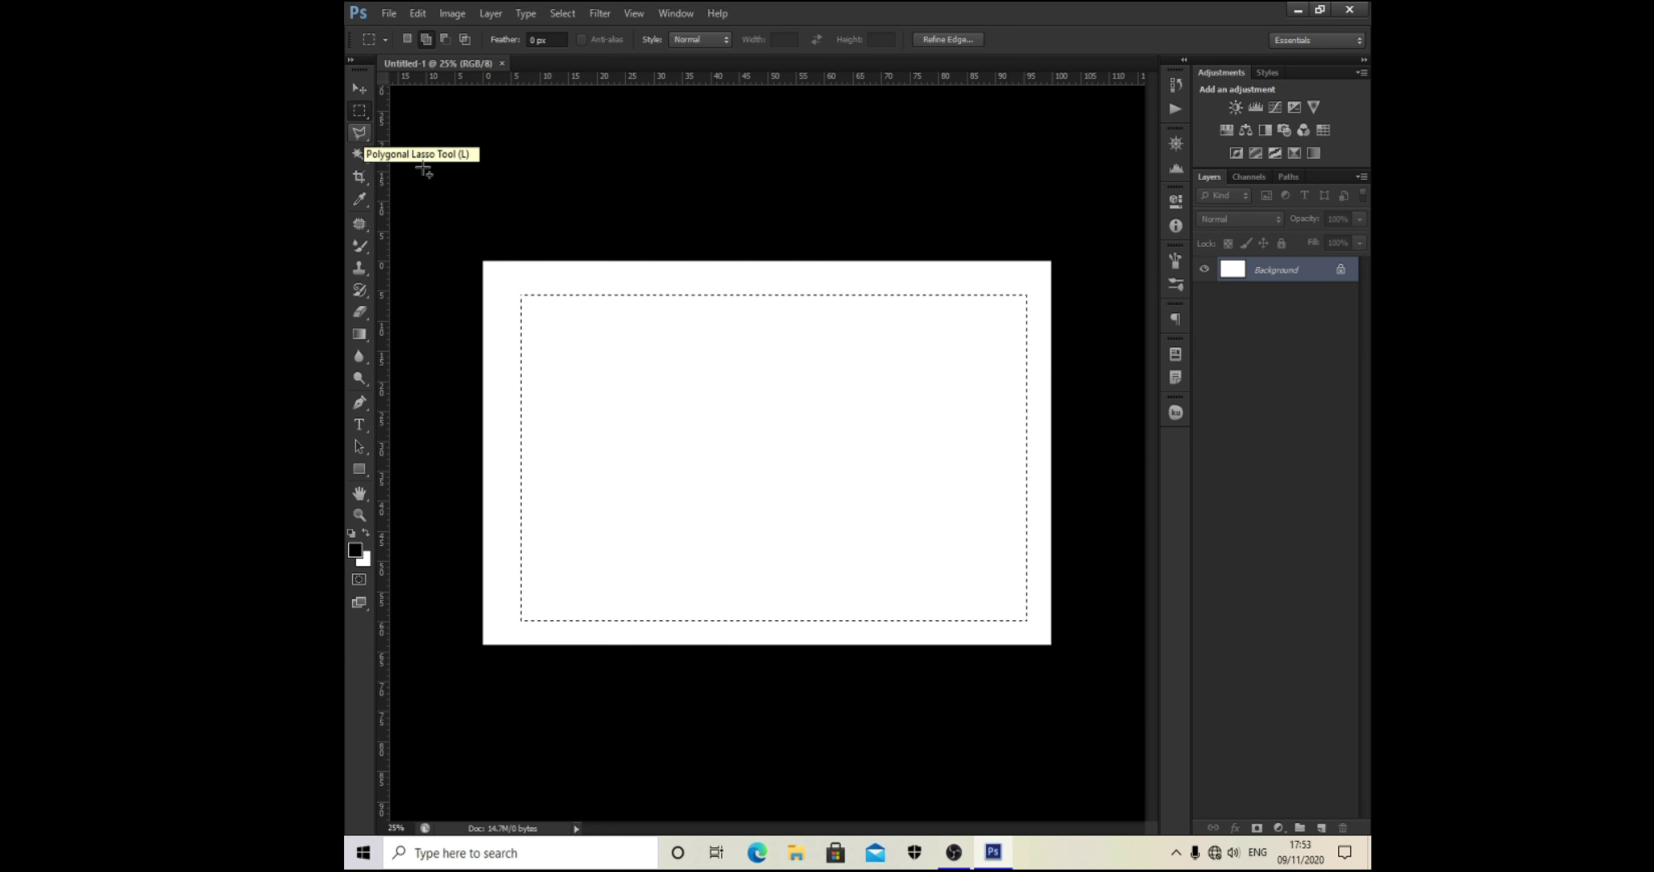
{"action": "left_click", "coordinate": [360, 88]}
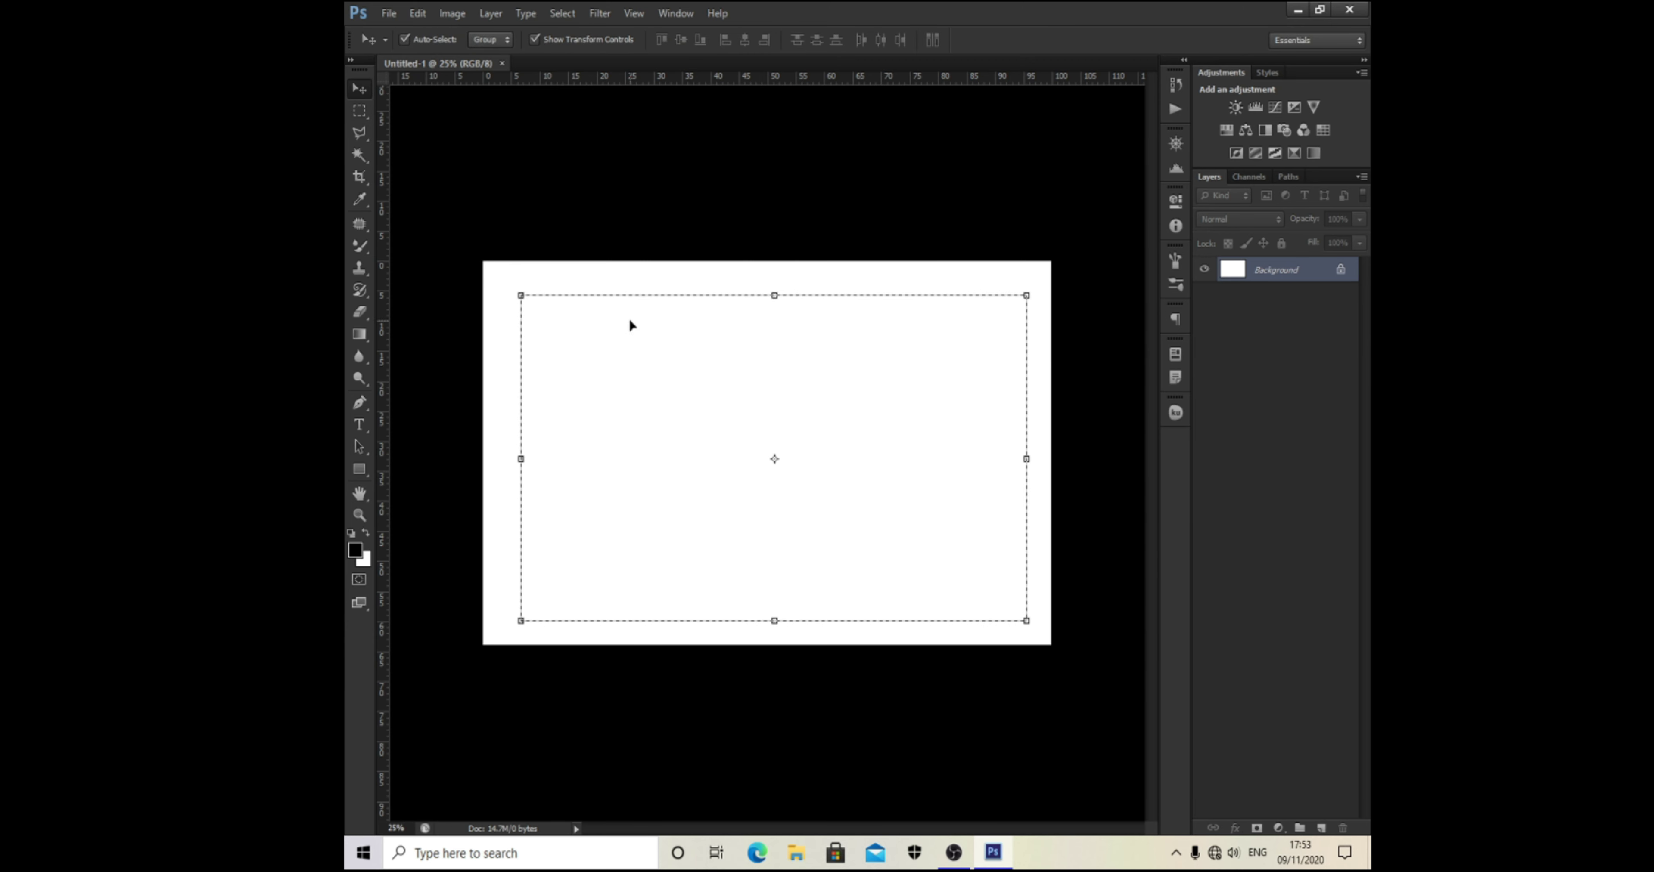
{"action": "key", "text": "ctrl+t"}
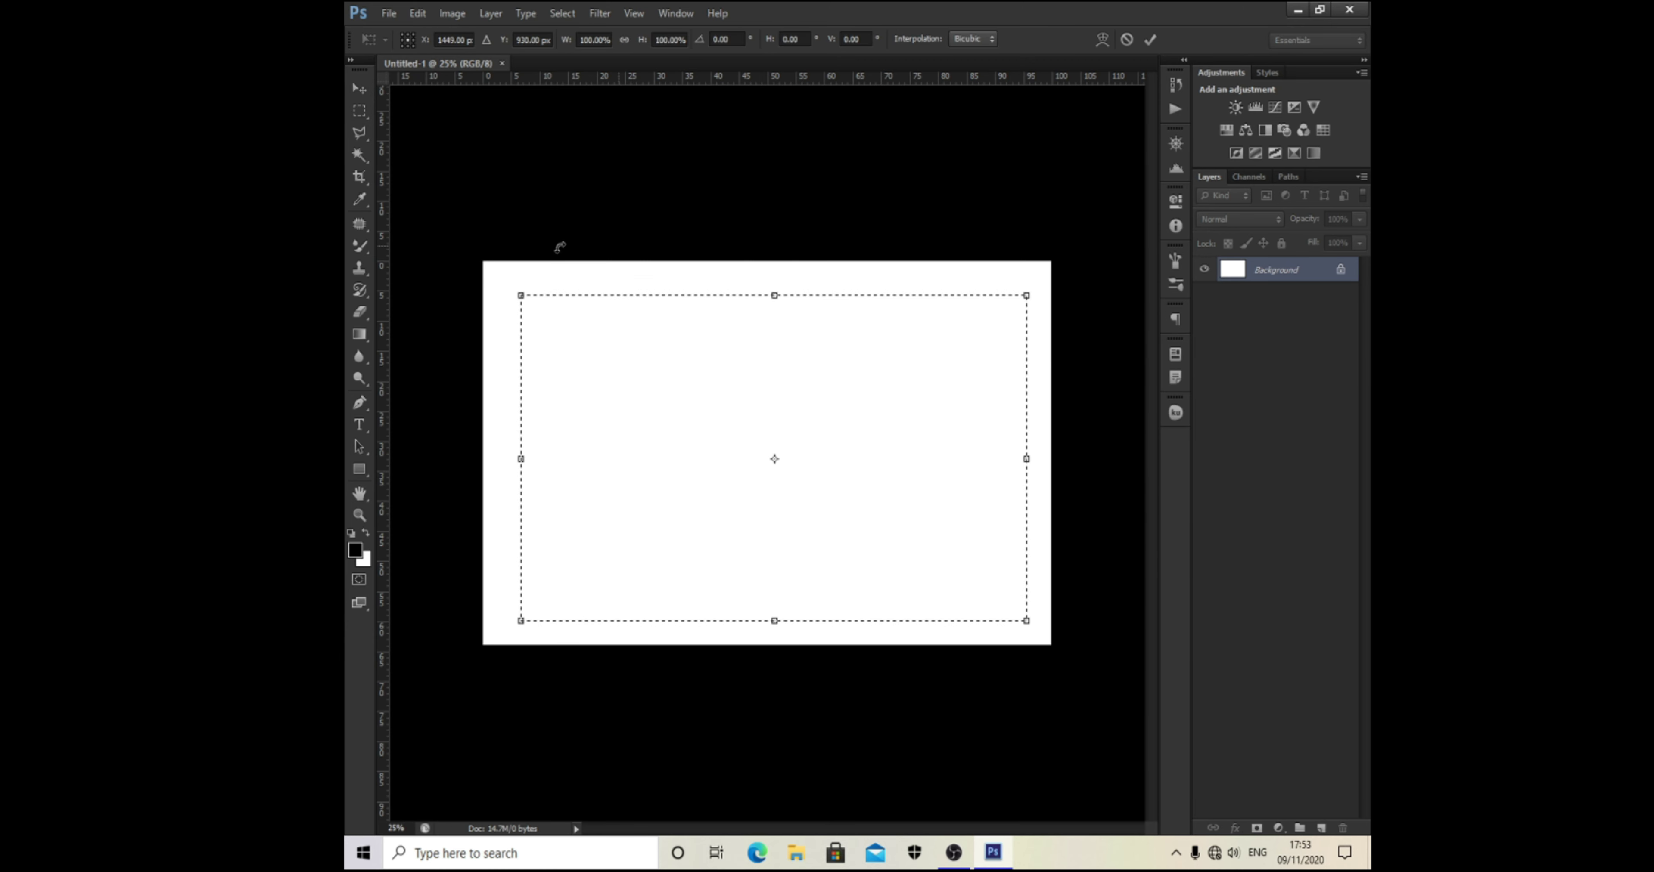
{"action": "left_click", "coordinate": [357, 132]}
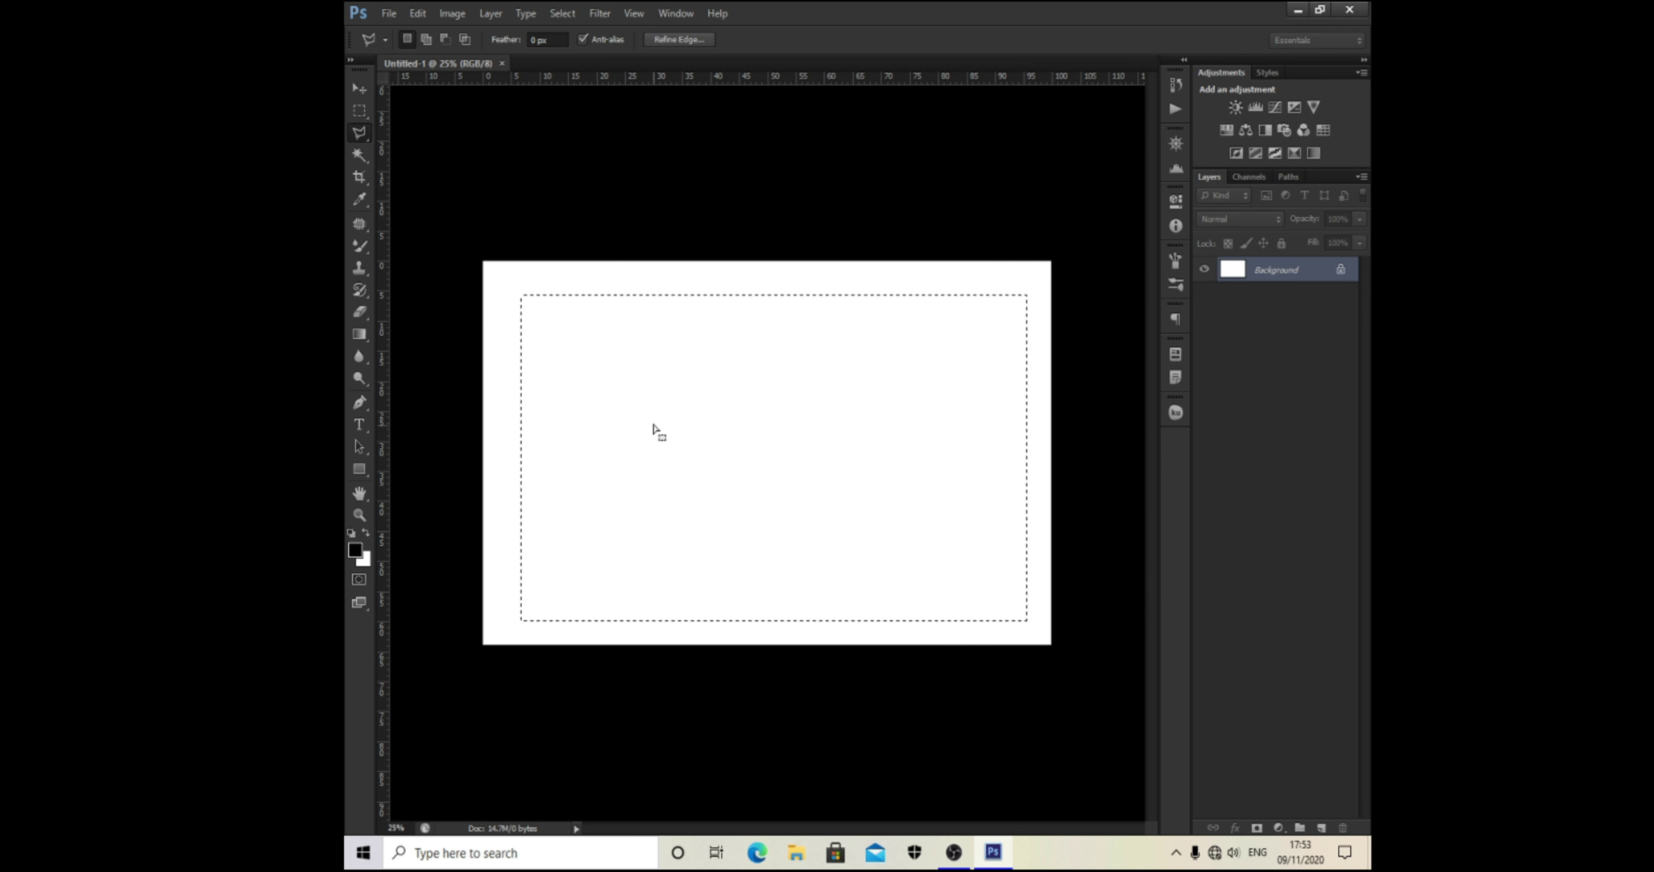
{"action": "mouse_move", "coordinate": [613, 363]}
{"action": "left_mouse_down"}
{"action": "mouse_move", "coordinate": [661, 428]}
{"action": "mouse_move", "coordinate": [608, 335]}
{"action": "mouse_move", "coordinate": [886, 144]}
{"action": "mouse_move", "coordinate": [595, 300]}
{"action": "mouse_move", "coordinate": [617, 366]}
{"action": "left_mouse_up"}
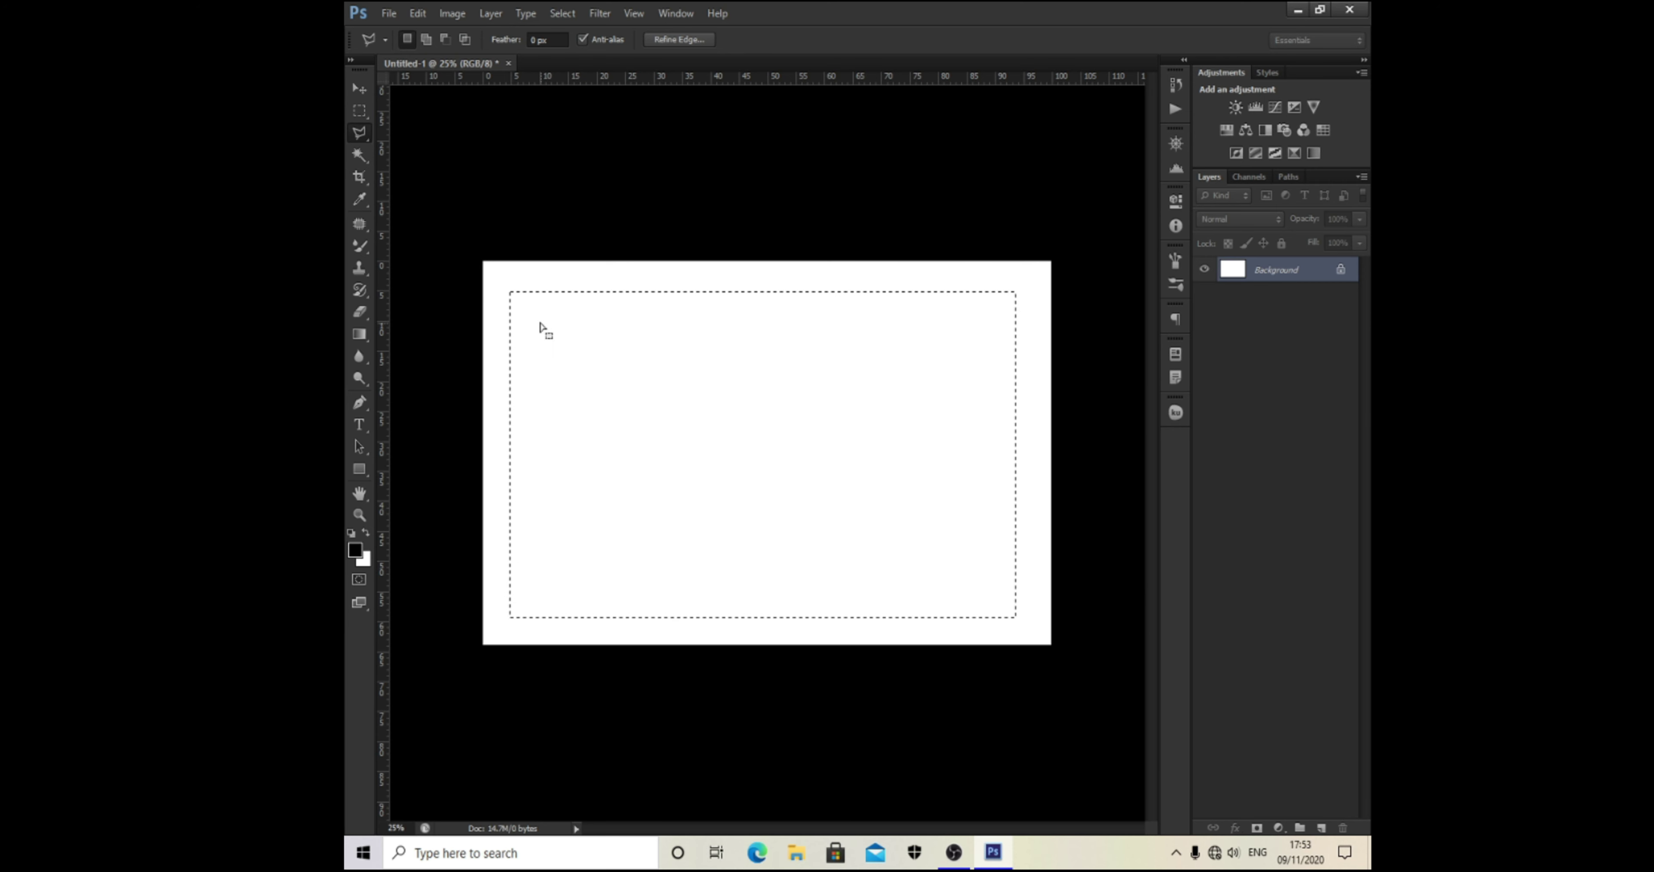
Step: Outline a closed irregular selection across the upper-left part of the canvas with the Polygonal Lasso tool
{"action": "left_click", "coordinate": [496, 307]}
{"action": "left_click", "coordinate": [507, 314]}
{"action": "left_click", "coordinate": [518, 337]}
{"action": "left_click", "coordinate": [524, 373]}
{"action": "left_click", "coordinate": [559, 402]}
{"action": "left_click", "coordinate": [591, 404]}
{"action": "left_click", "coordinate": [660, 448]}
{"action": "left_click", "coordinate": [738, 446]}
{"action": "left_click", "coordinate": [743, 388]}
{"action": "left_click", "coordinate": [700, 351]}
{"action": "left_click", "coordinate": [674, 344]}
{"action": "left_click", "coordinate": [651, 352]}
{"action": "left_click", "coordinate": [627, 310]}
{"action": "left_click", "coordinate": [566, 304]}
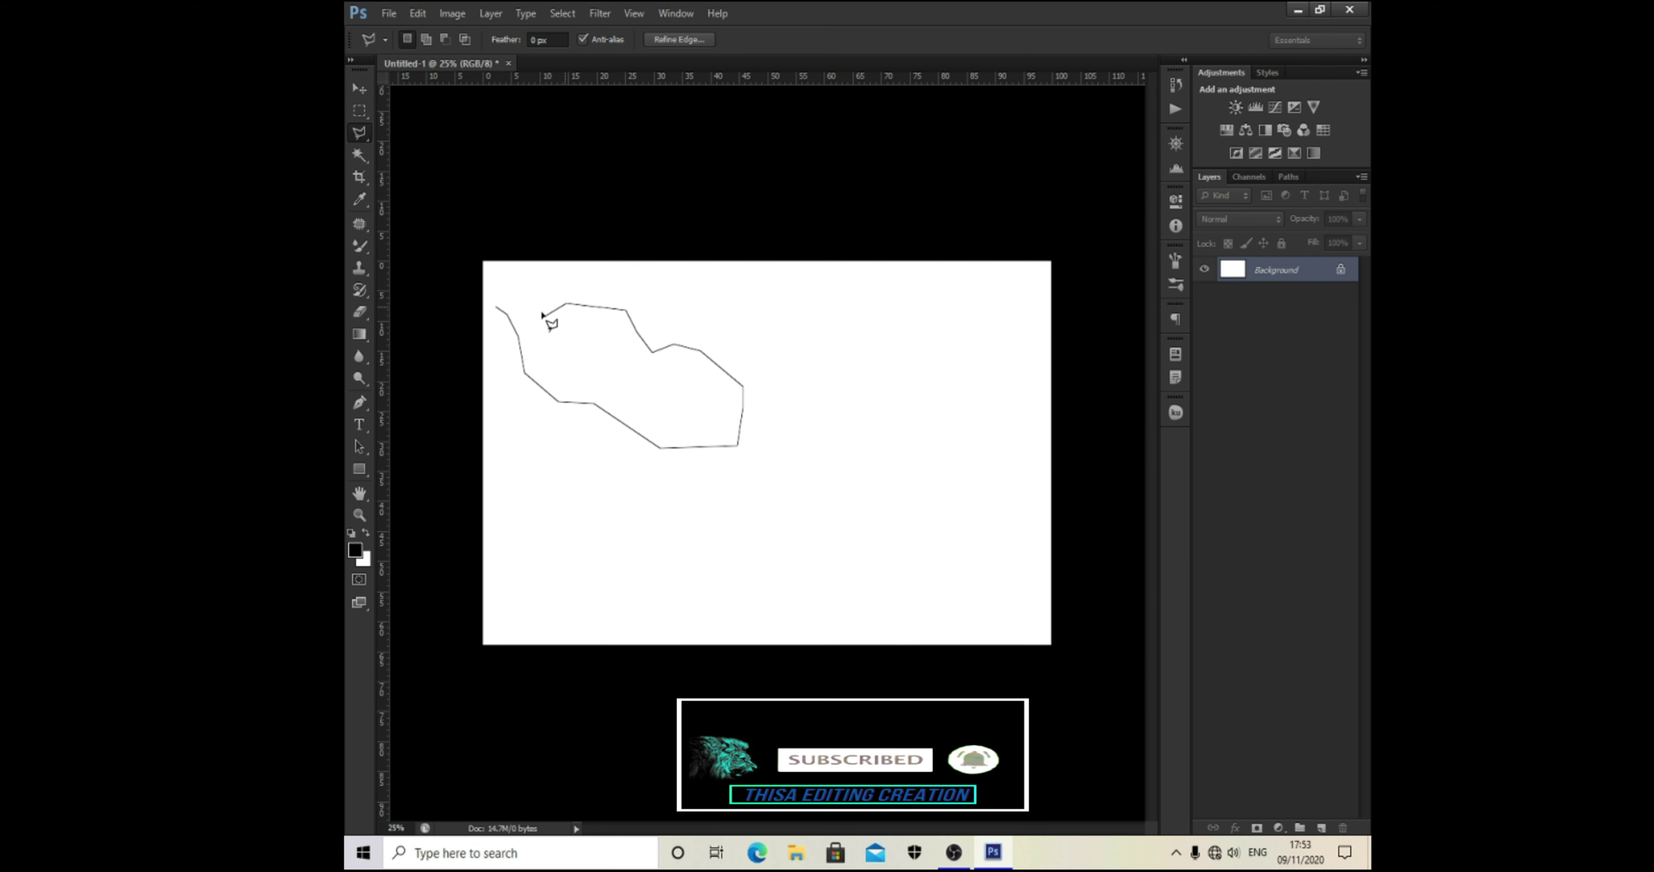
{"action": "left_click", "coordinate": [497, 308]}
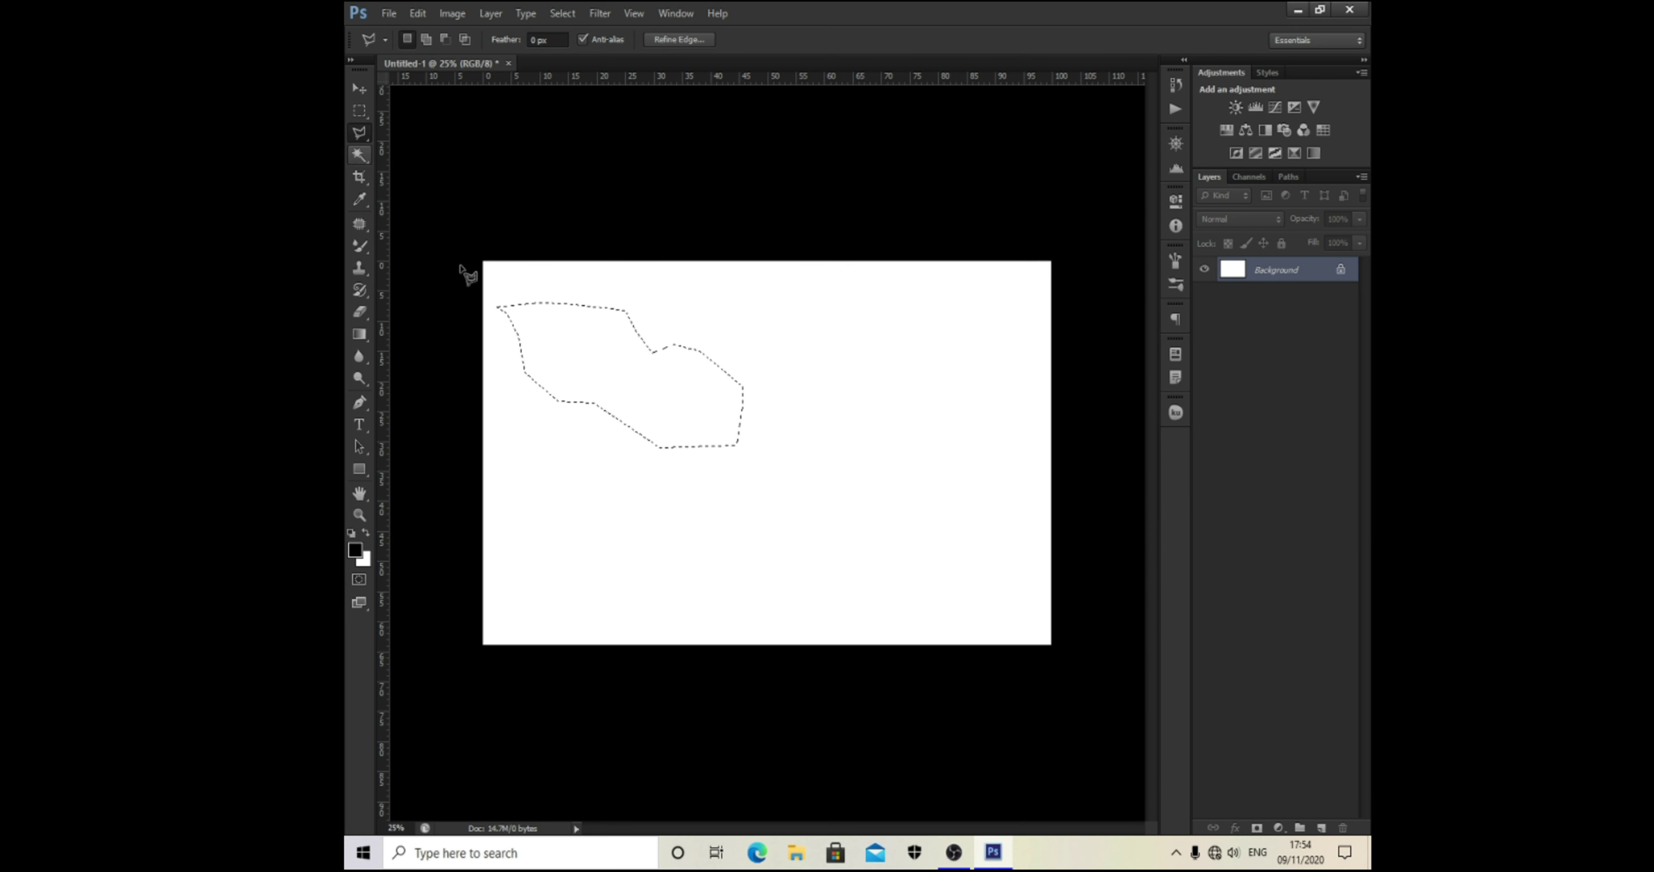
Step: Select the entire white canvas with the Magic Wand tool
{"action": "left_click", "coordinate": [364, 156]}
{"action": "left_click", "coordinate": [805, 436]}
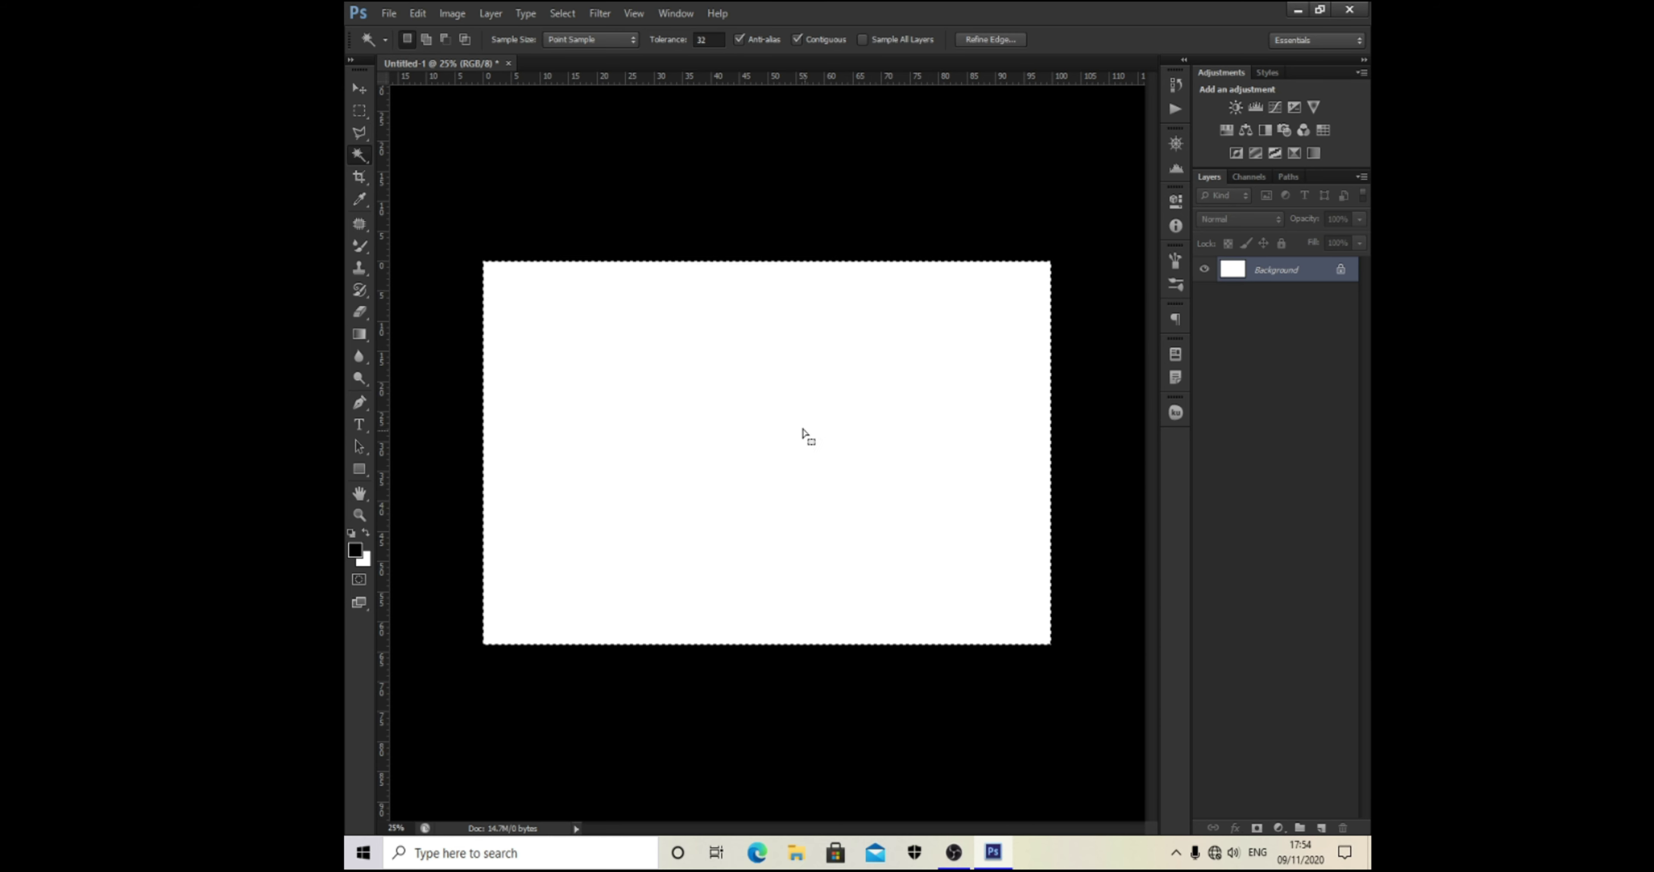
Step: Open the Facebook logo image download (2) from the Logoes folder
{"action": "left_click", "coordinate": [389, 13]}
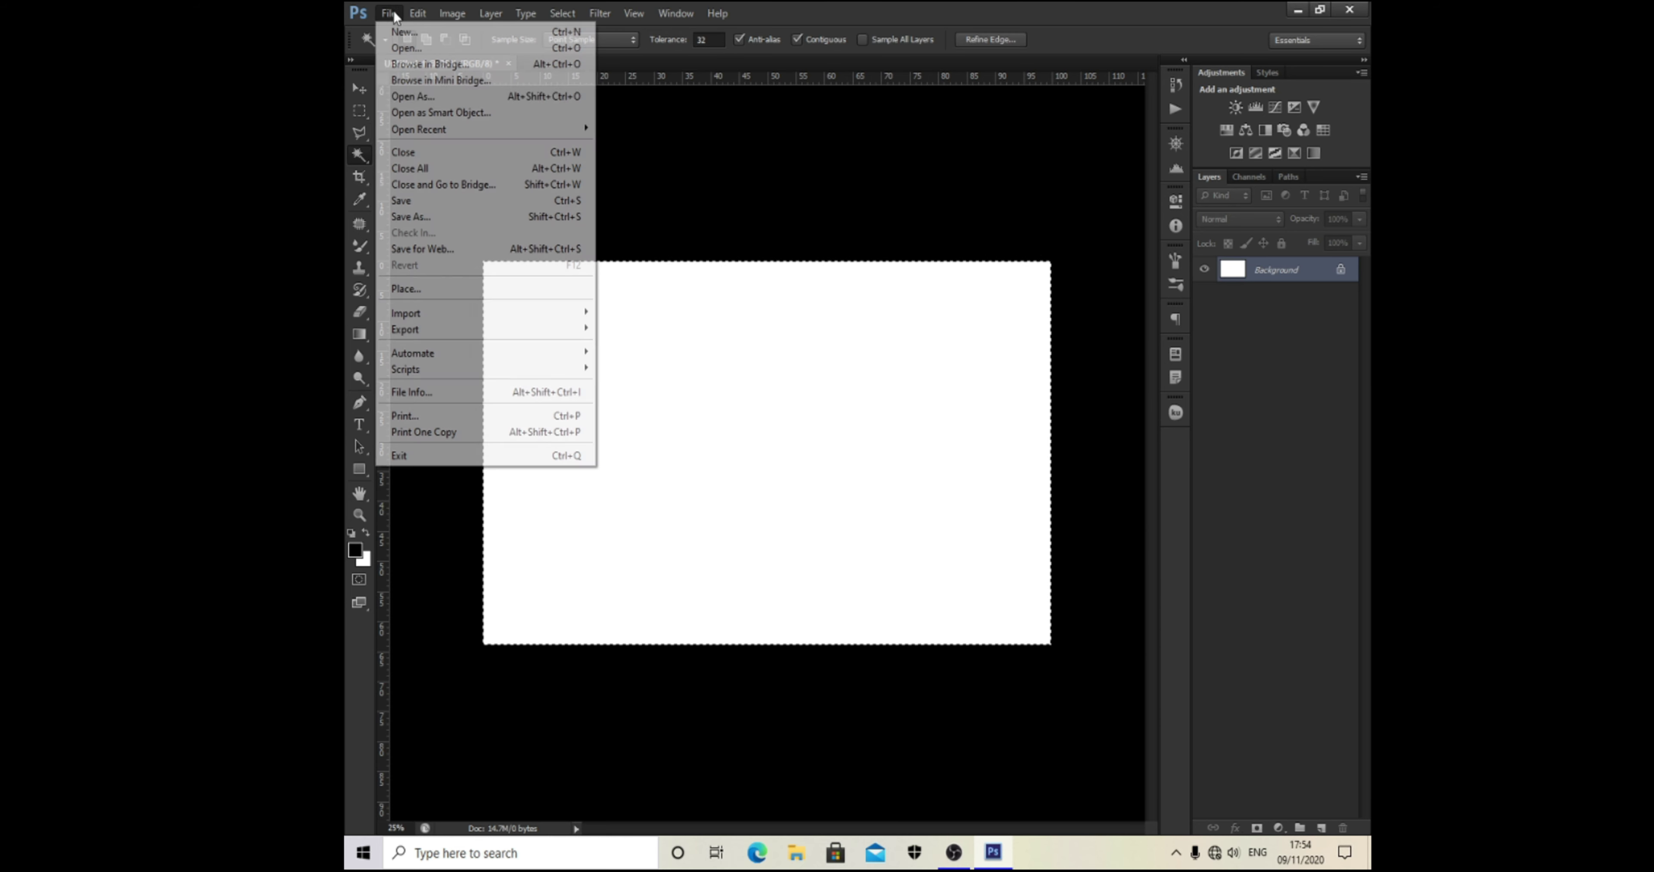
{"action": "left_click", "coordinate": [407, 47]}
{"action": "left_click", "coordinate": [936, 535]}
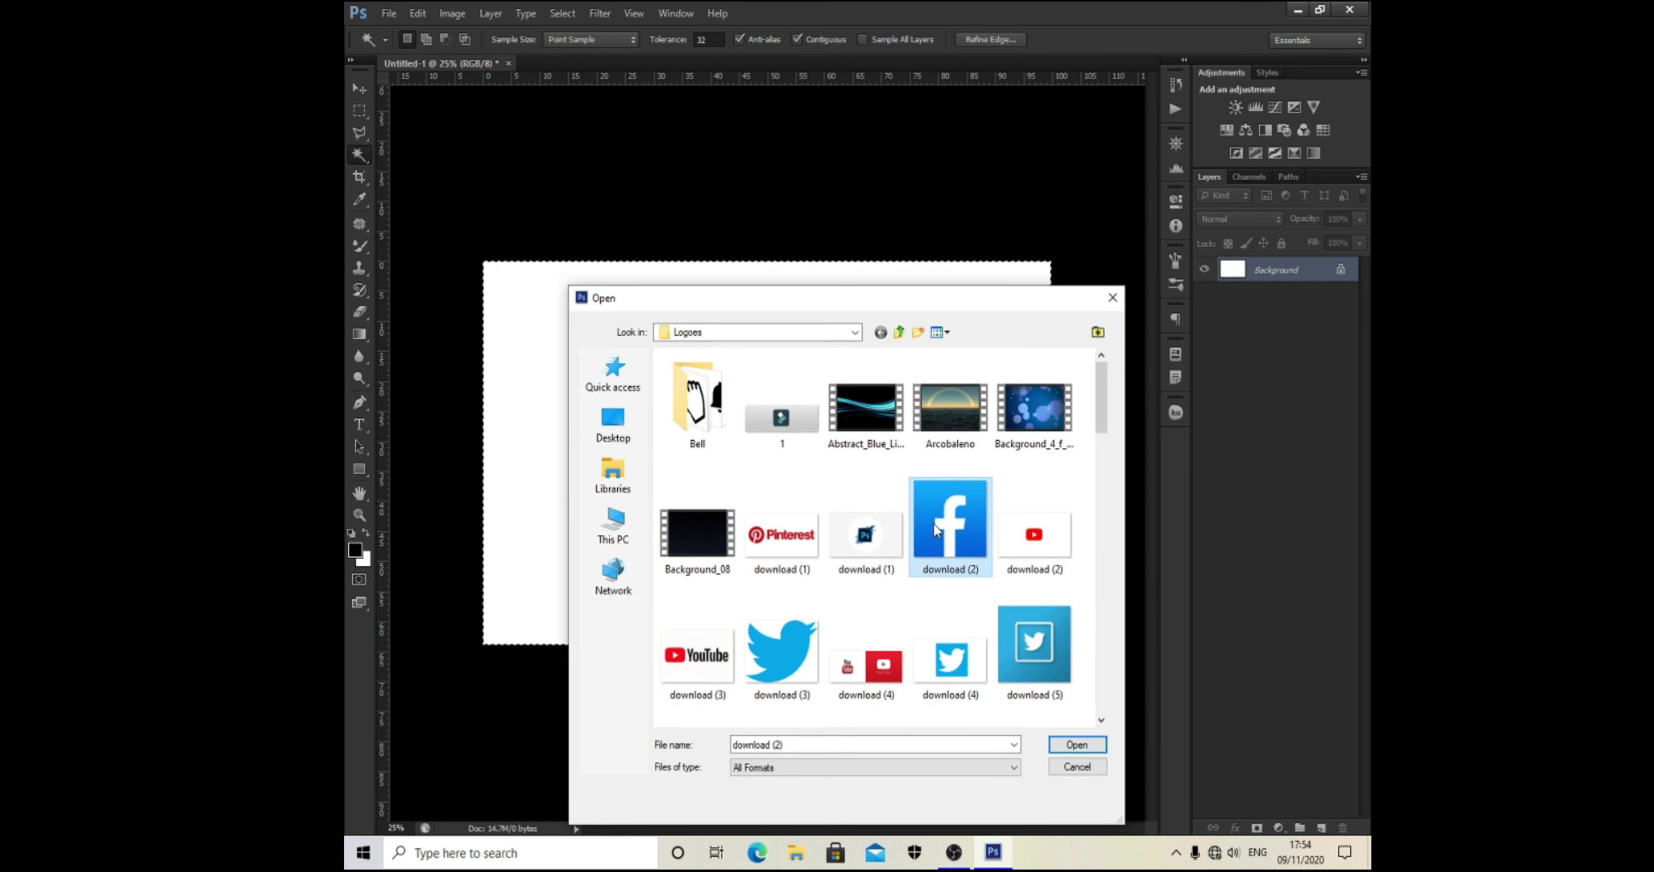
{"action": "double_click", "coordinate": [935, 529]}
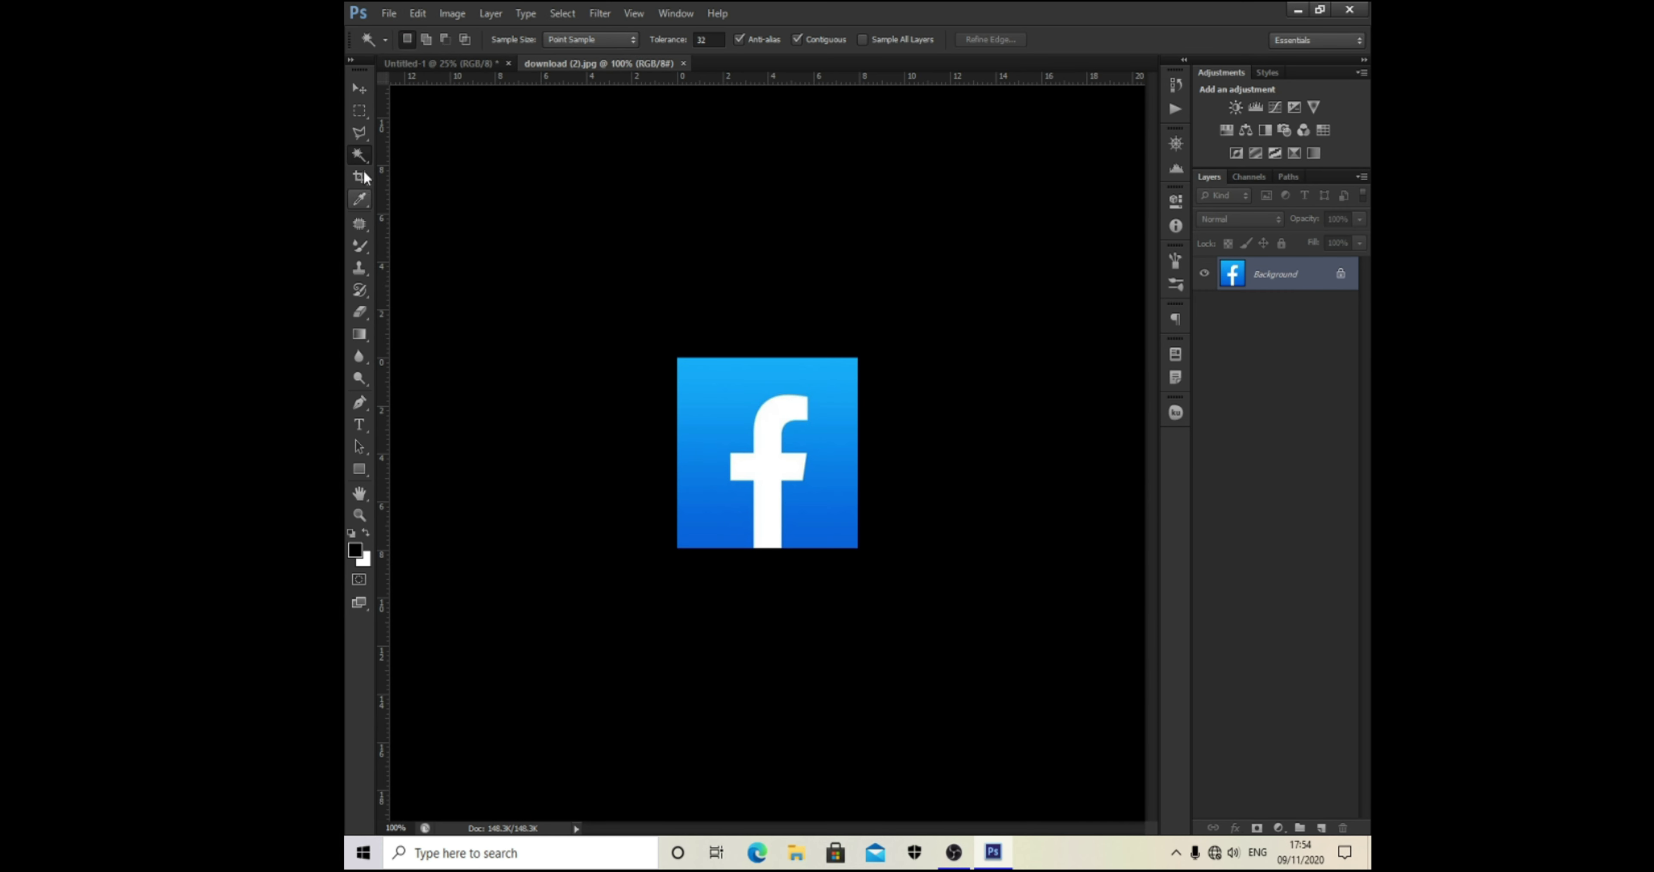
Step: Select blue areas around the white f of the logo with the Magic Wand tool, ending with the upper background
{"action": "right_click", "coordinate": [368, 159]}
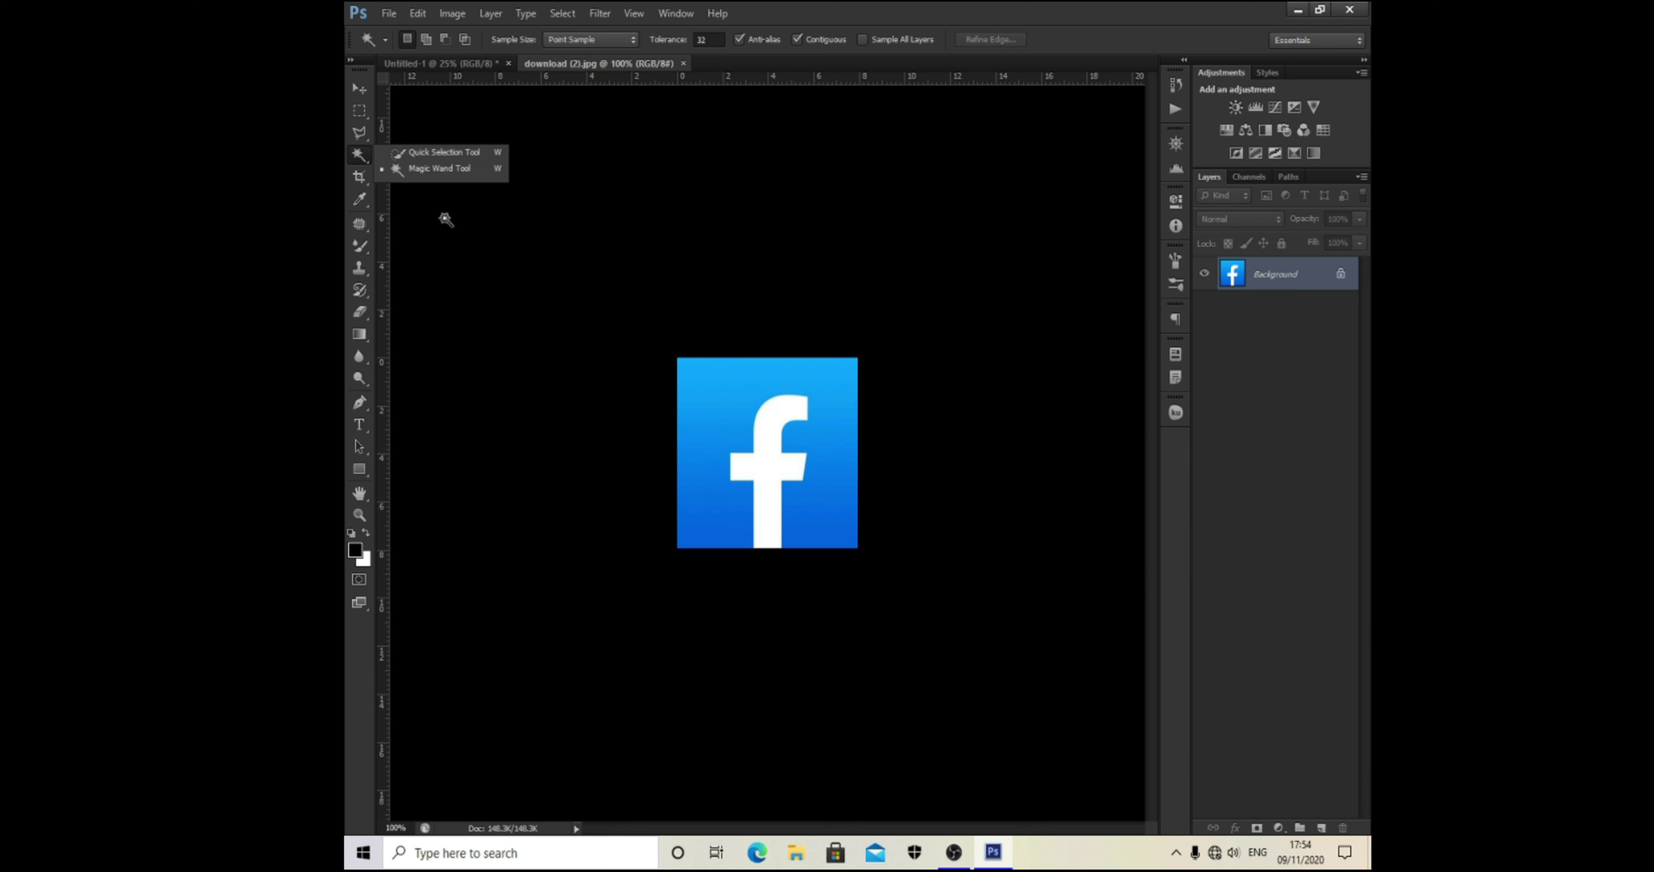
{"action": "left_click", "coordinate": [731, 411]}
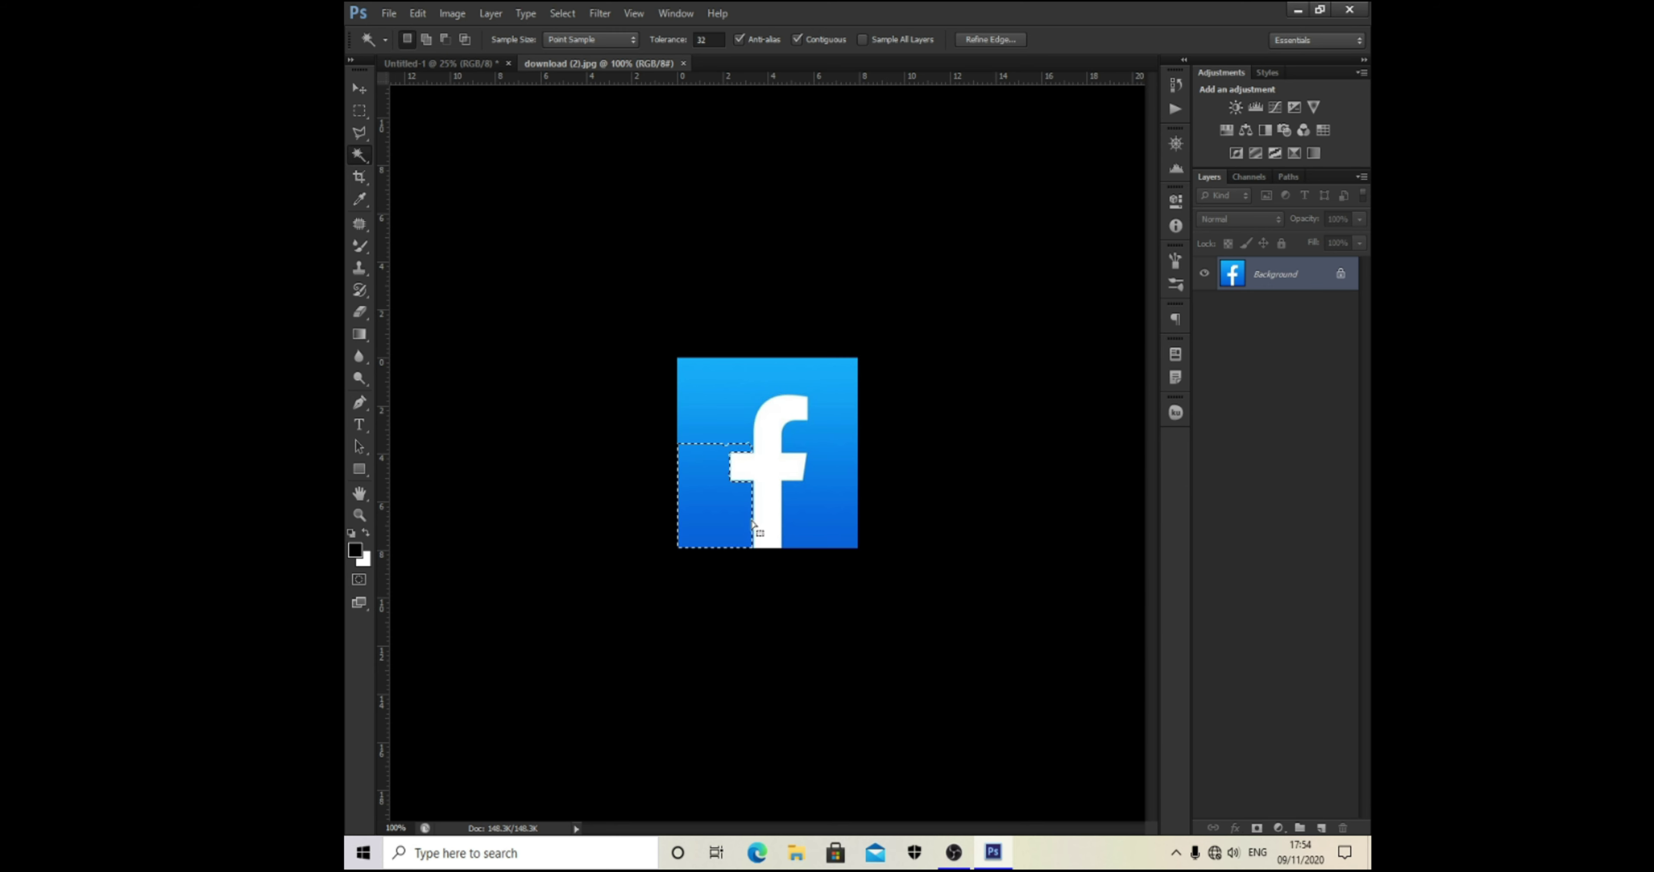
{"action": "left_click", "coordinate": [758, 394]}
Step: With the Quick Selection tool at brush size 60, select the whole logo and subtract the blue area to the lower right of the f
{"action": "right_click", "coordinate": [358, 156]}
{"action": "left_click", "coordinate": [412, 157]}
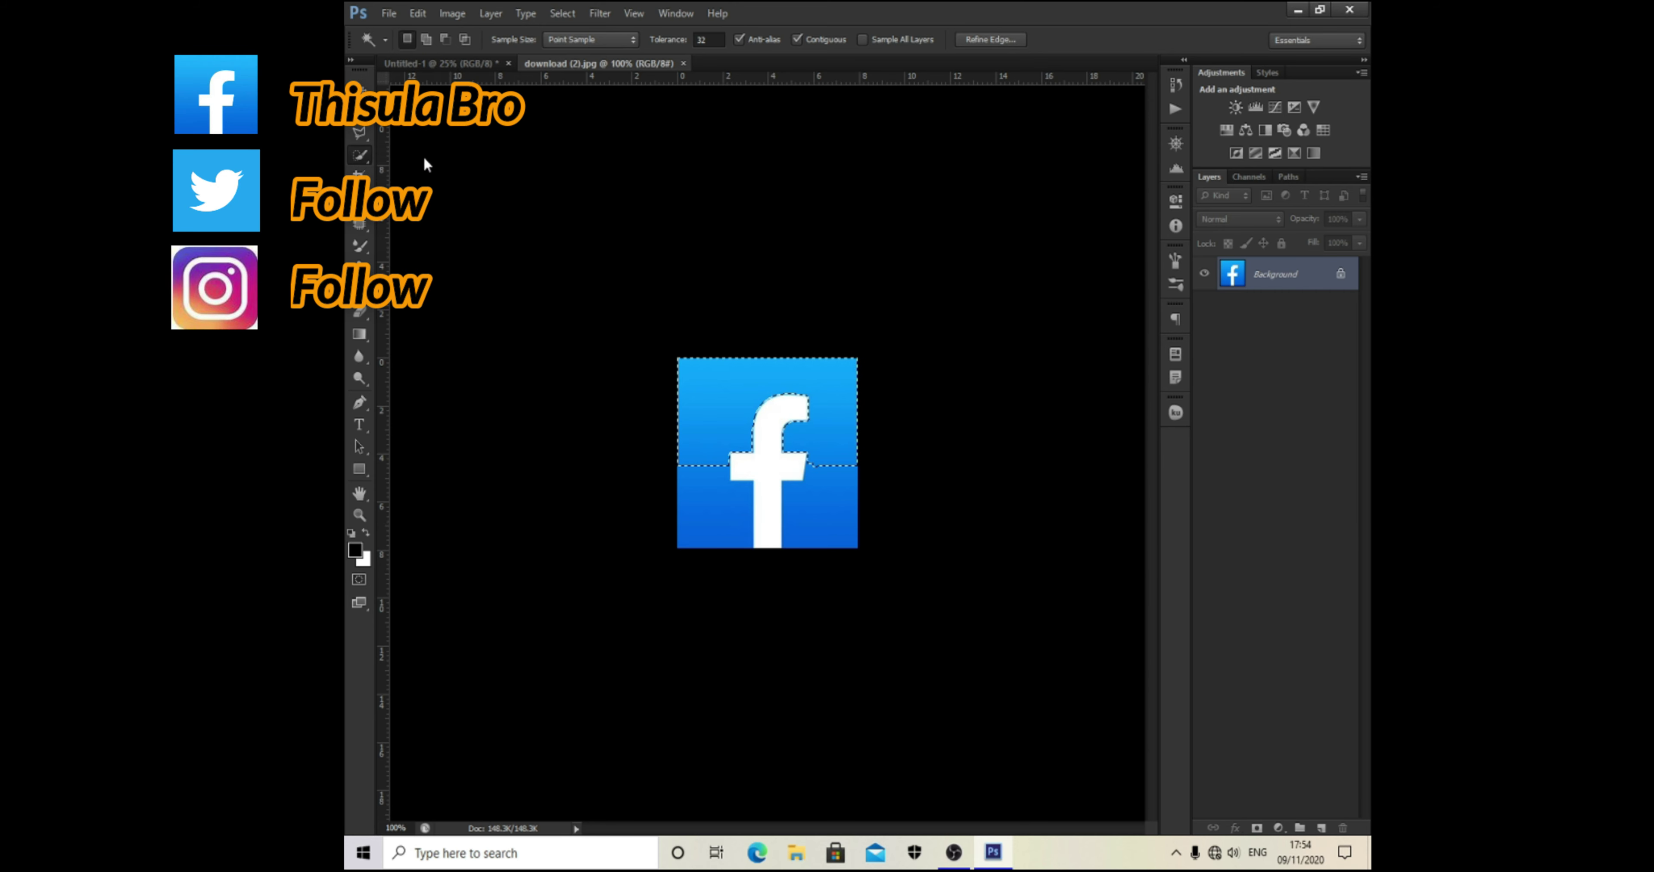
{"action": "key", "text": "bracketleft"}
{"action": "key", "text": "bracketleft"}
{"action": "key", "text": "bracketleft"}
{"action": "key", "text": "bracketleft"}
{"action": "key", "text": "bracketleft"}
{"action": "key", "text": "bracketleft"}
{"action": "key", "text": "bracketleft"}
{"action": "key", "text": "bracketleft"}
{"action": "left_click", "coordinate": [748, 499]}
{"action": "left_click", "coordinate": [754, 498]}
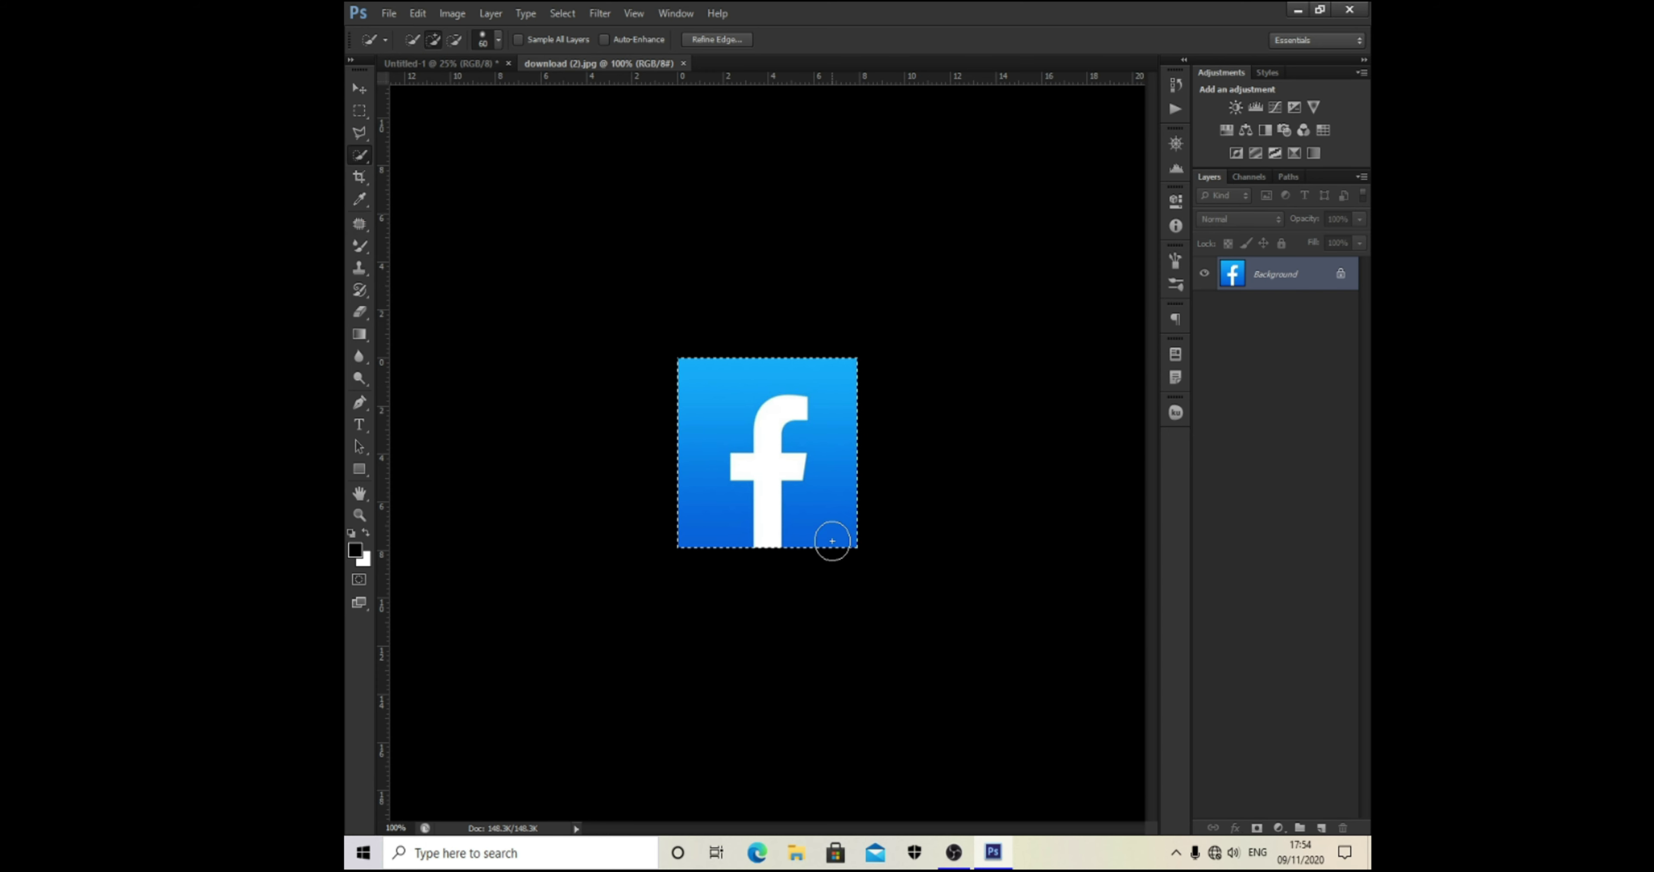
{"action": "left_click", "coordinate": [828, 520], "text": "alt"}
{"action": "mouse_move", "coordinate": [791, 515]}
{"action": "left_mouse_down"}
{"action": "mouse_move", "coordinate": [767, 532]}
{"action": "mouse_move", "coordinate": [790, 480]}
{"action": "mouse_move", "coordinate": [695, 310]}
{"action": "mouse_move", "coordinate": [745, 473]}
{"action": "mouse_move", "coordinate": [790, 514]}
{"action": "left_mouse_up"}
Step: Close download (2).jpg without saving the changes
{"action": "left_click", "coordinate": [689, 63]}
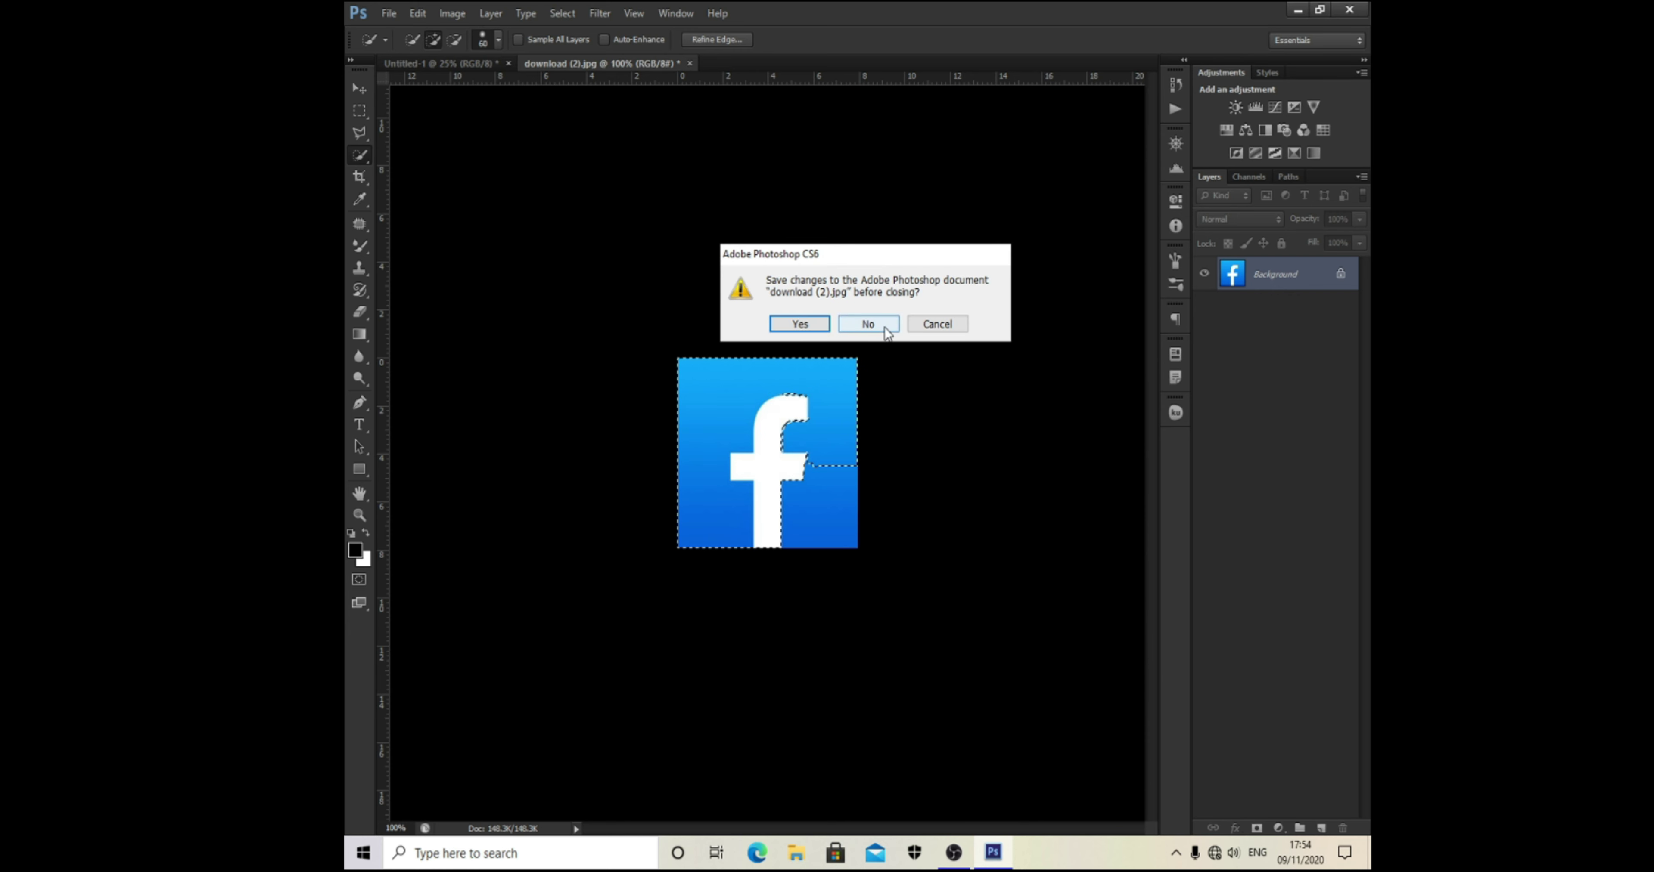
{"action": "left_click", "coordinate": [867, 324]}
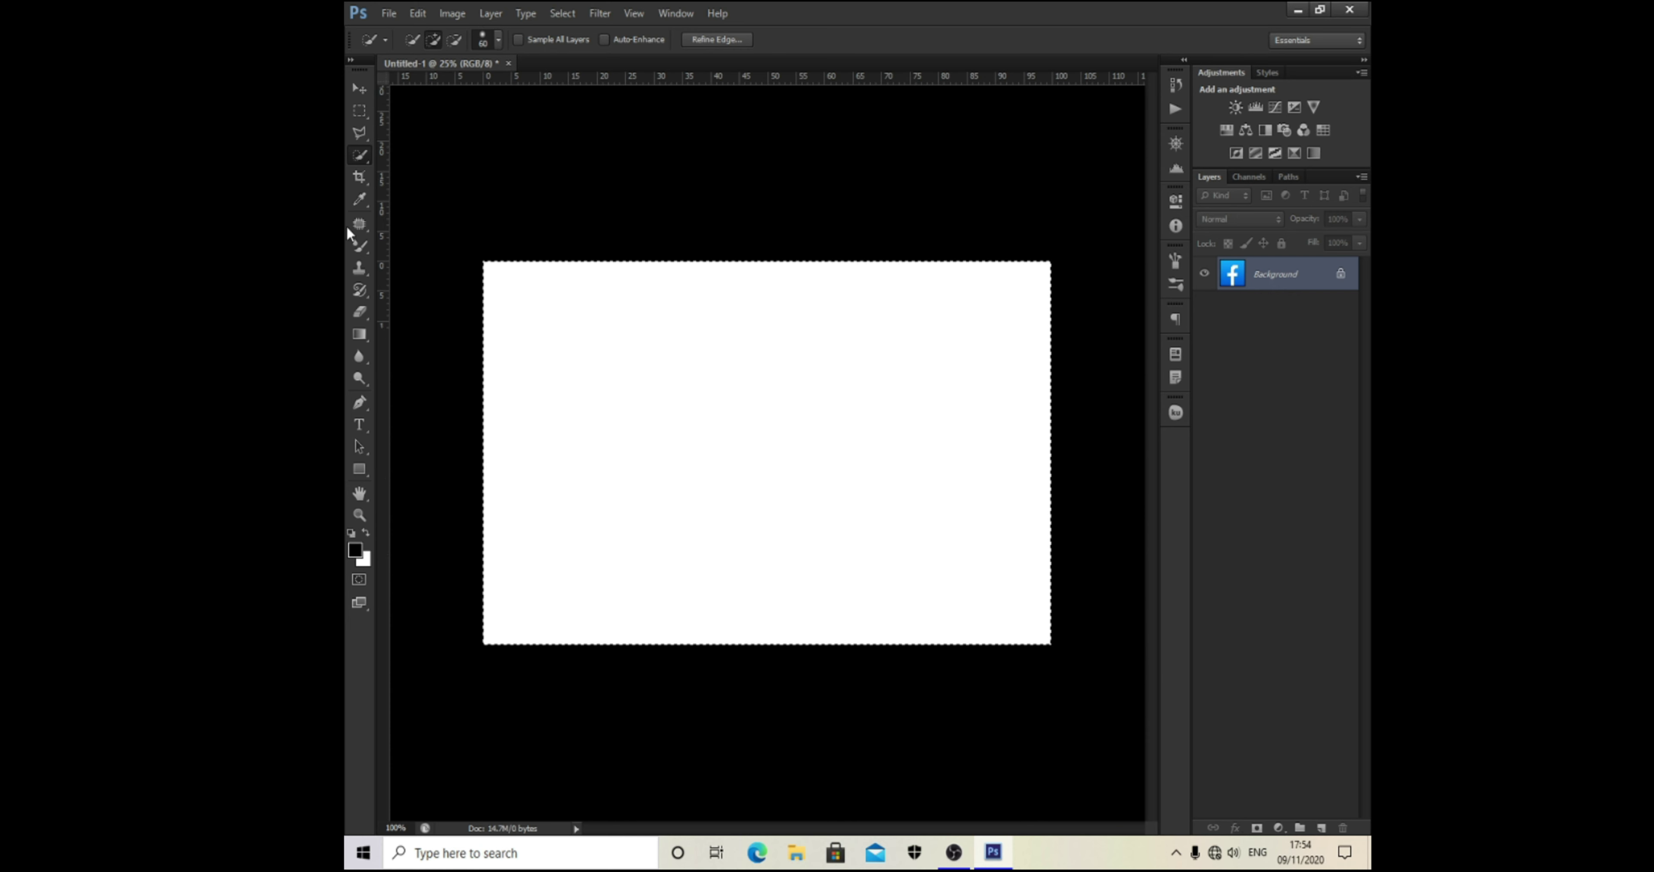
Step: Crop the white canvas to a small portrait-format rectangle with the Crop tool
{"action": "left_click", "coordinate": [360, 177]}
{"action": "mouse_move", "coordinate": [789, 476]}
{"action": "left_mouse_down"}
{"action": "mouse_move", "coordinate": [672, 480]}
{"action": "mouse_move", "coordinate": [963, 507]}
{"action": "mouse_move", "coordinate": [799, 464]}
{"action": "left_mouse_up"}
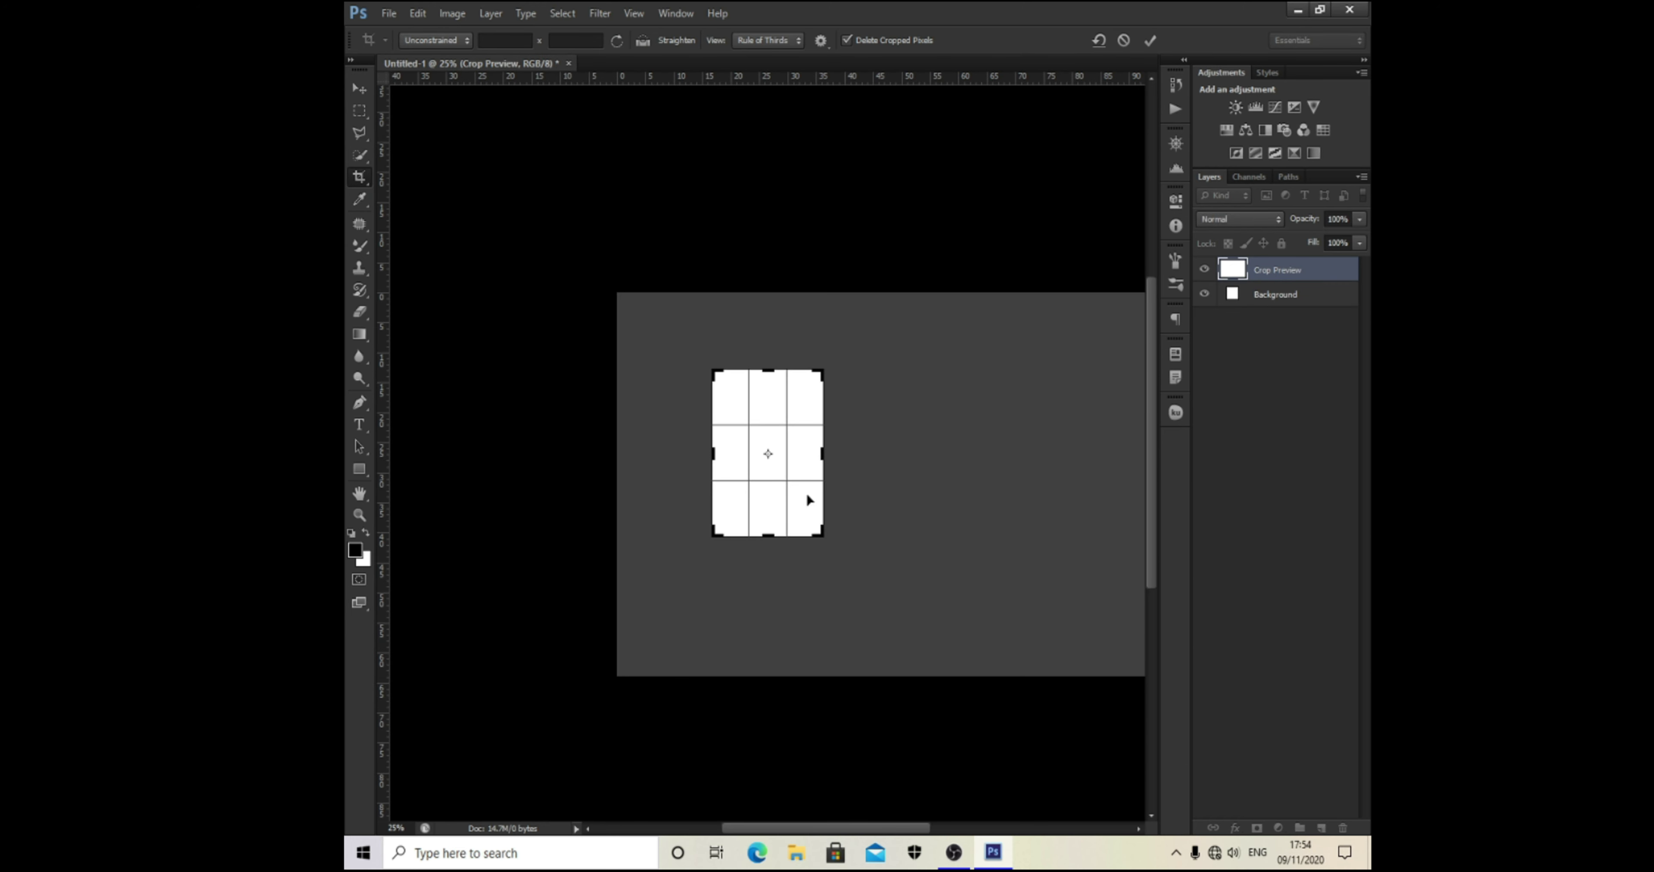
{"action": "left_click_drag", "start_coordinate": [871, 357], "coordinate": [789, 415]}
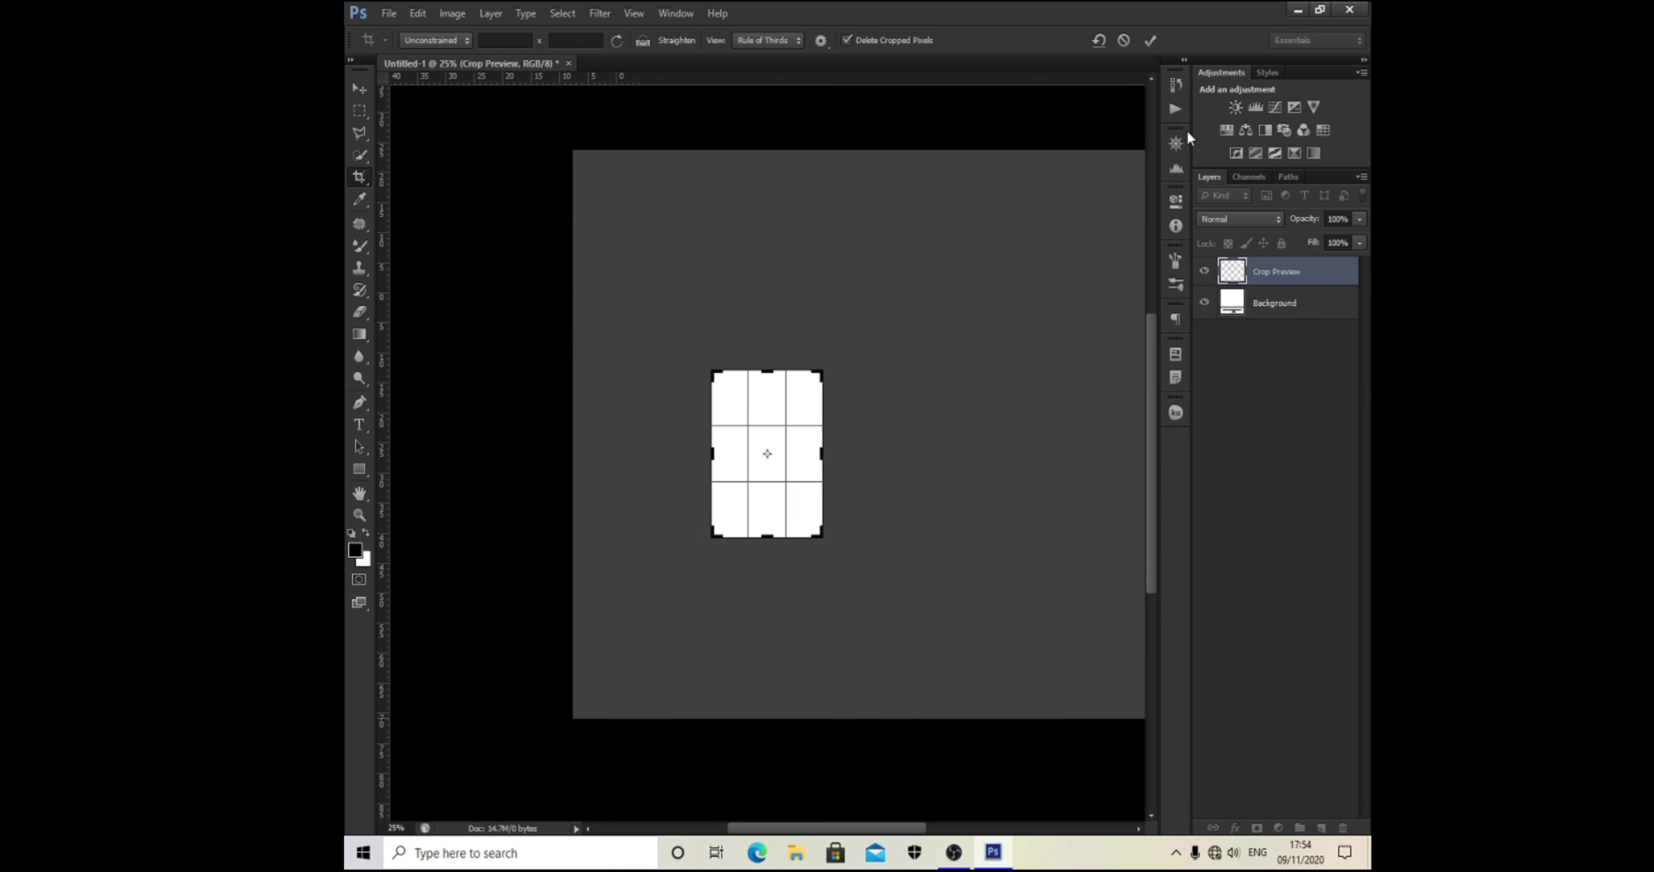
{"action": "left_click", "coordinate": [1150, 39]}
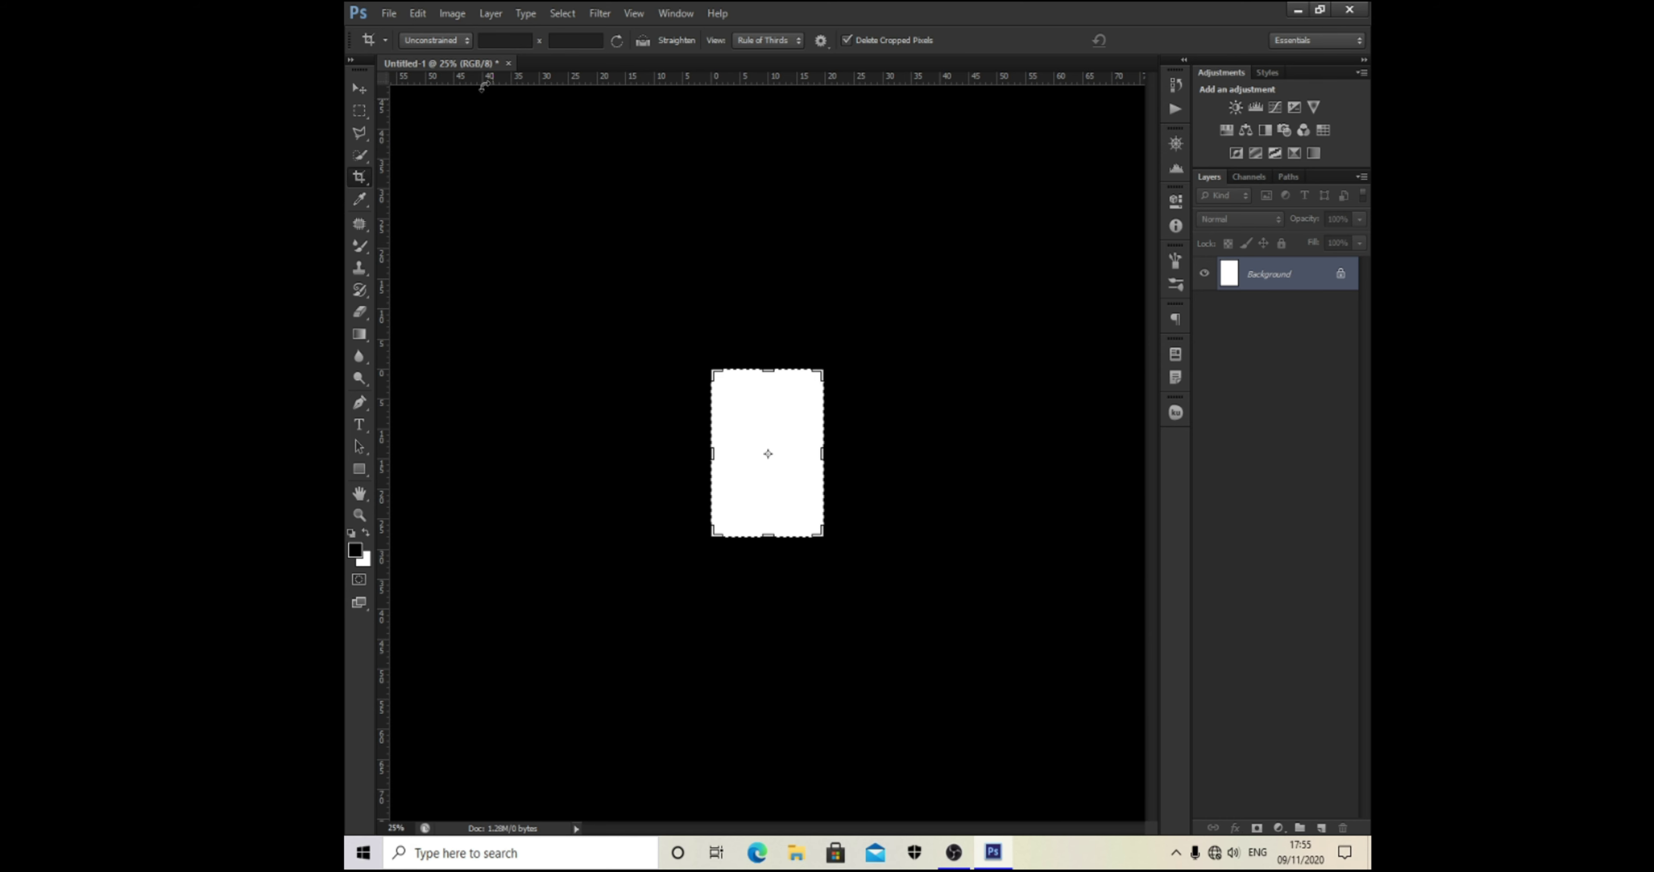
Step: Activate the Eyedropper tool and open the Facebook logo image download (2) to sample colours from
{"action": "left_click", "coordinate": [360, 199]}
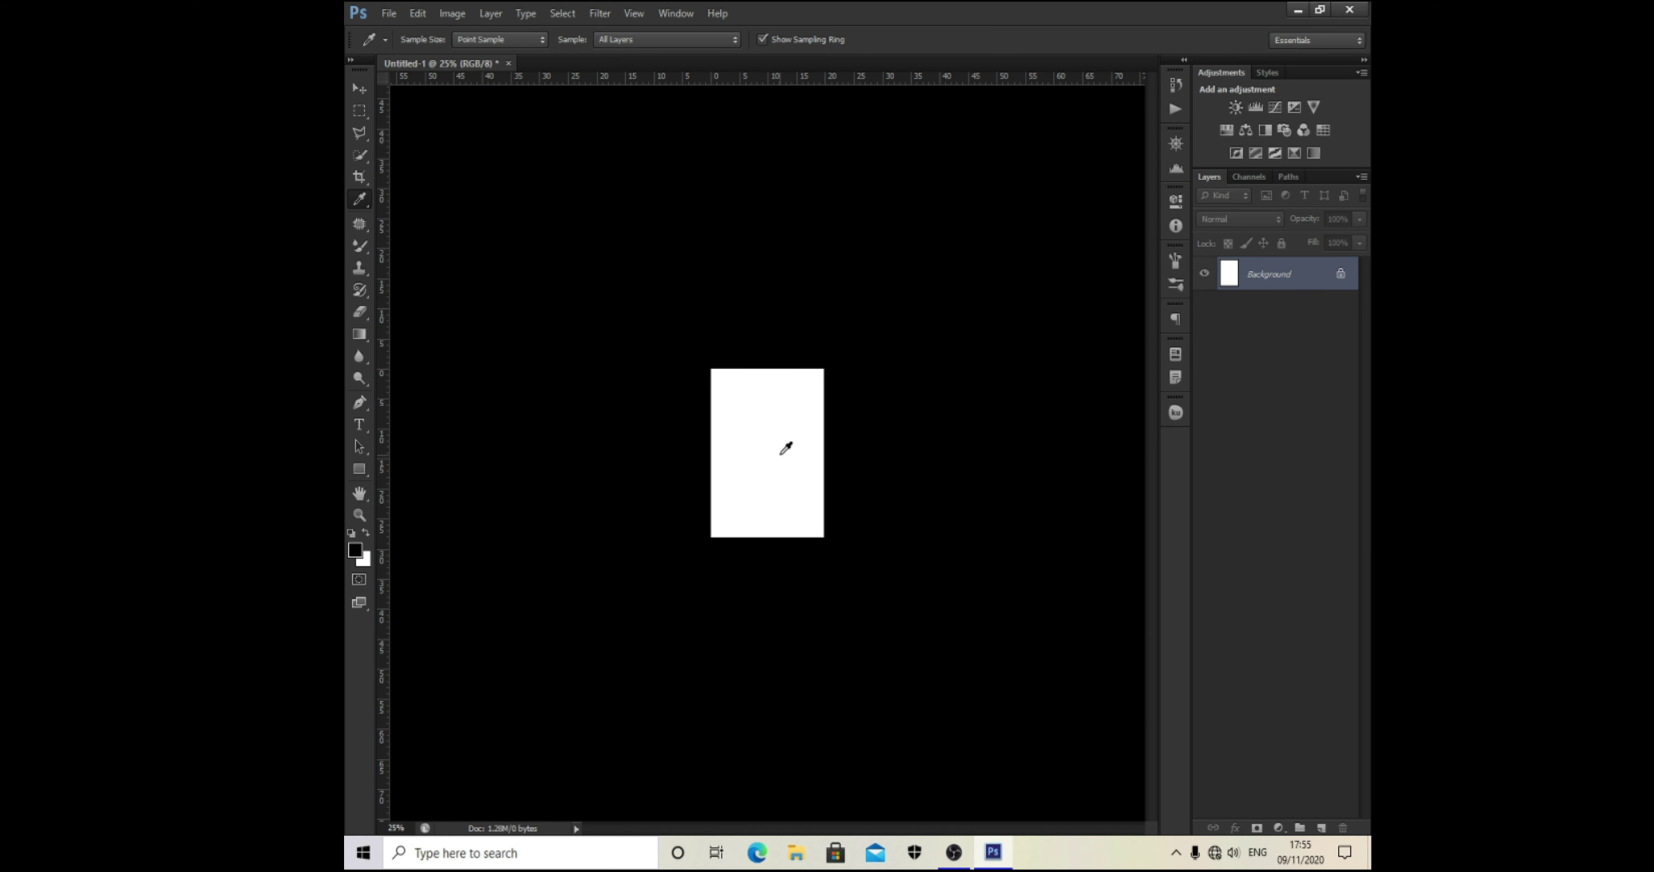
{"action": "left_click", "coordinate": [392, 13]}
{"action": "left_click", "coordinate": [411, 49]}
{"action": "double_click", "coordinate": [949, 520]}
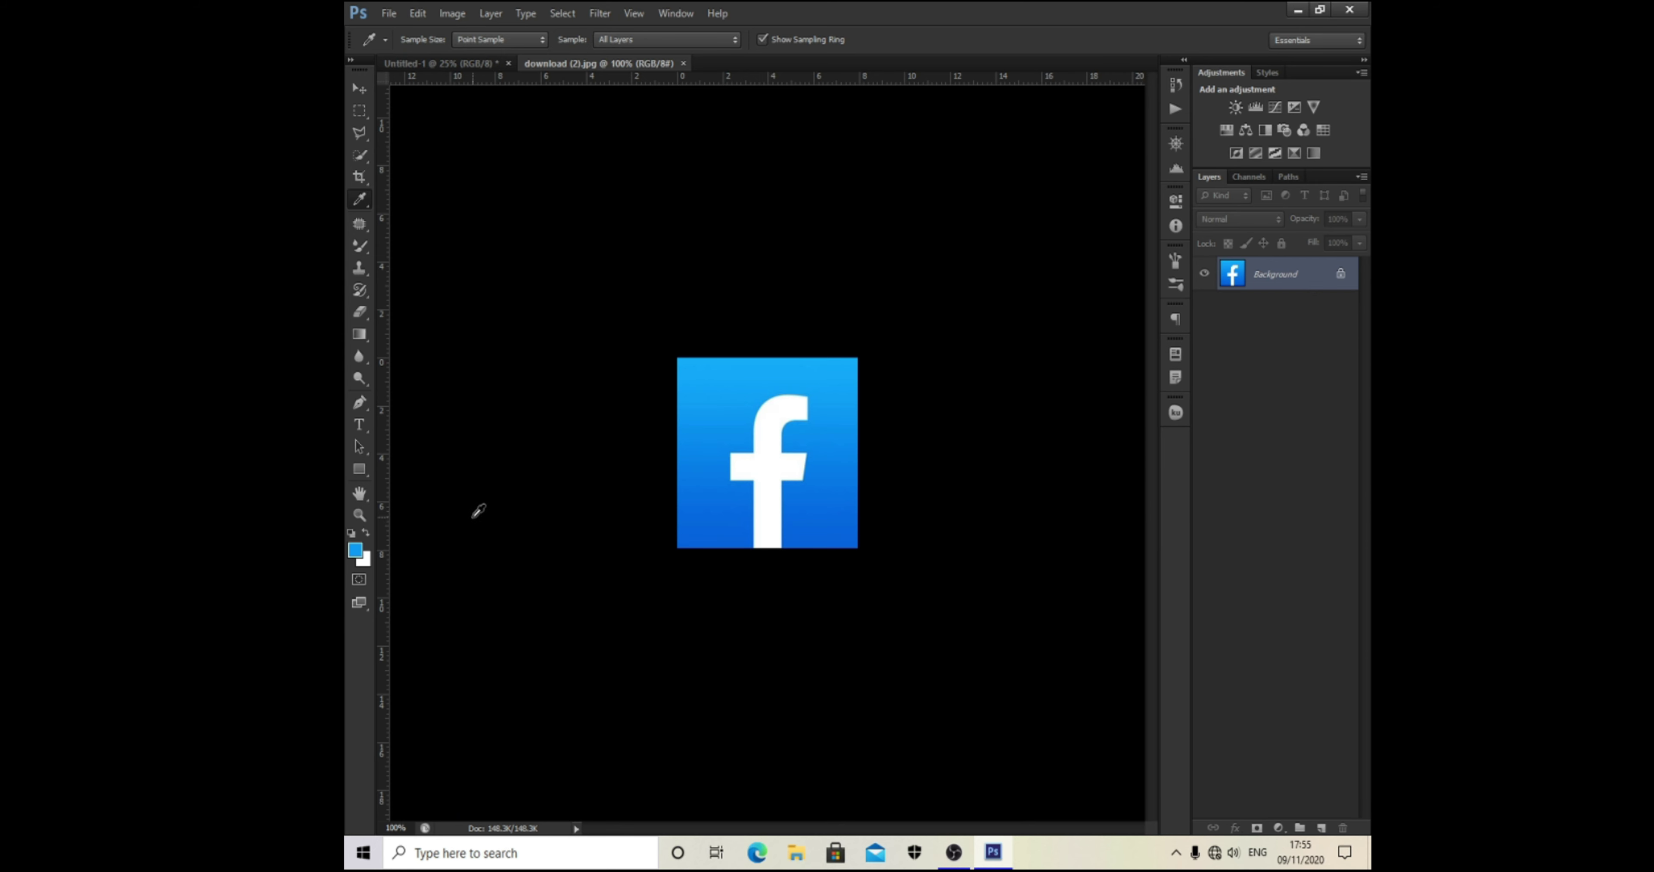
Step: Sample several blue shades and the white of the logo with the Eyedropper, ending with a light blue foreground colour
{"action": "left_click", "coordinate": [732, 533]}
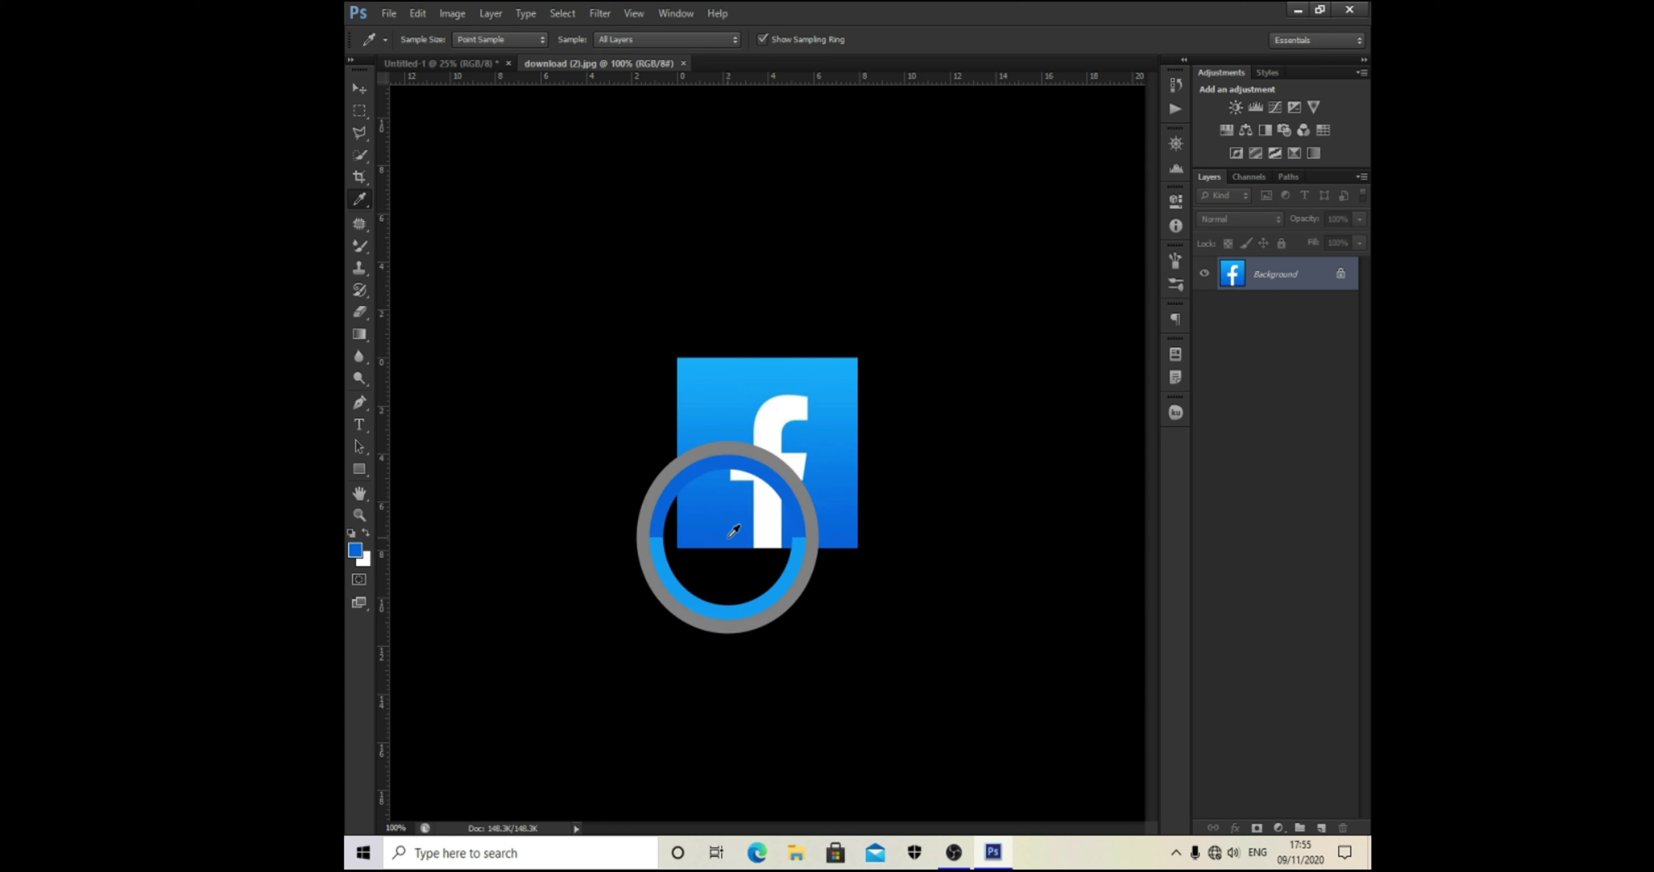
{"action": "left_click", "coordinate": [767, 469]}
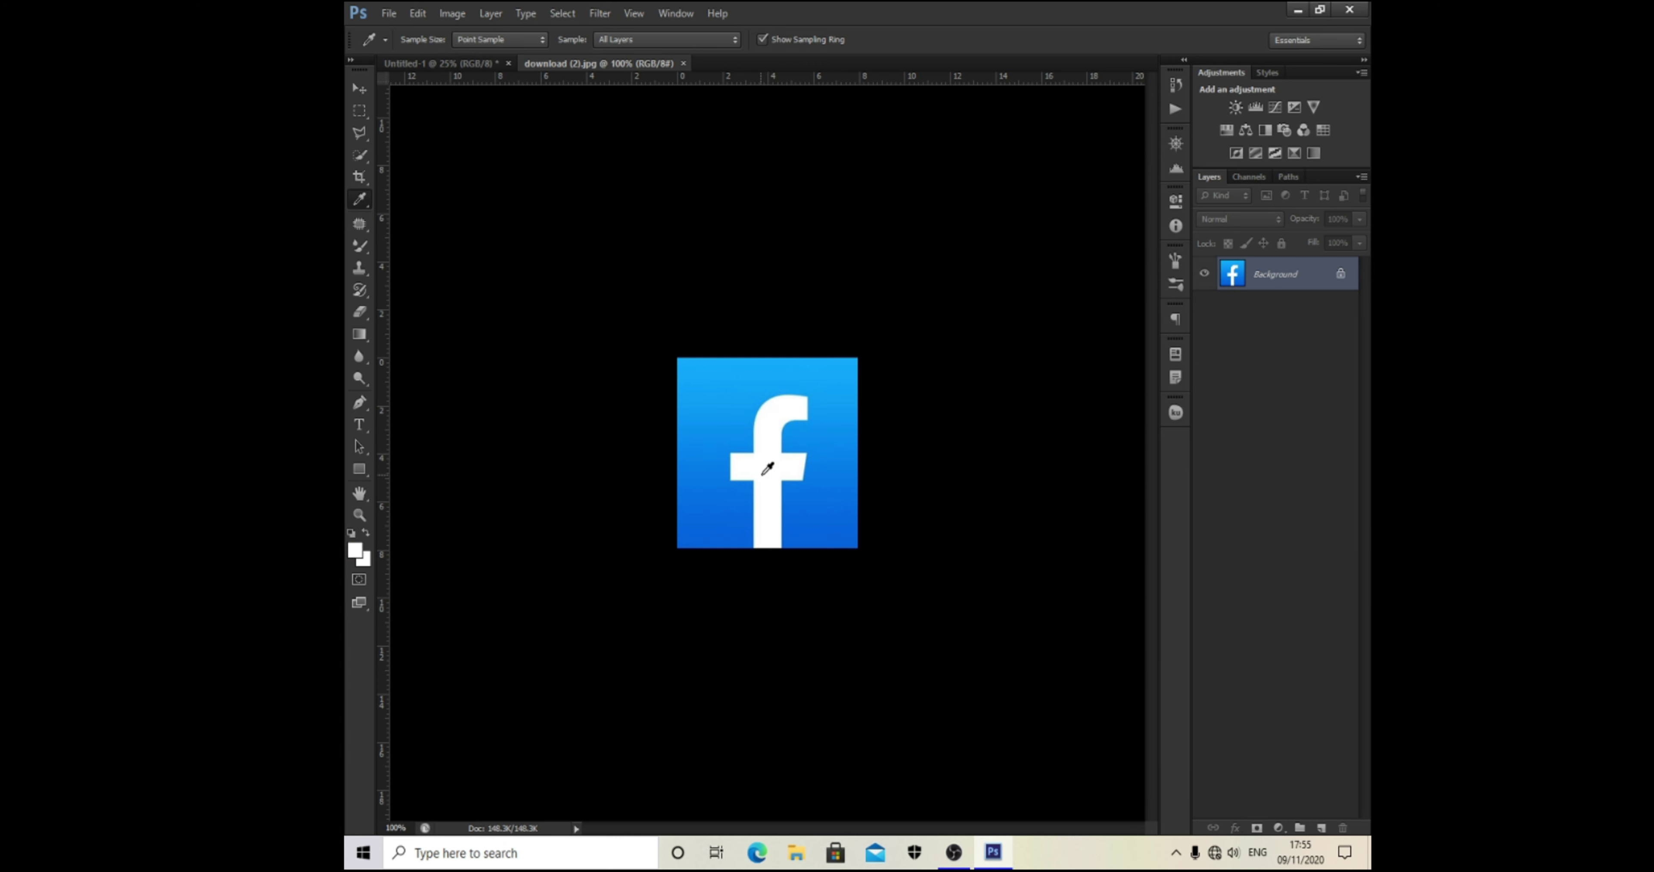
{"action": "left_click", "coordinate": [806, 491]}
{"action": "left_click", "coordinate": [784, 462]}
{"action": "left_click", "coordinate": [834, 523]}
Step: Open the YouTube logo image download (4) and sample its dark red as the foreground colour
{"action": "left_click", "coordinate": [389, 12]}
{"action": "left_click", "coordinate": [417, 49]}
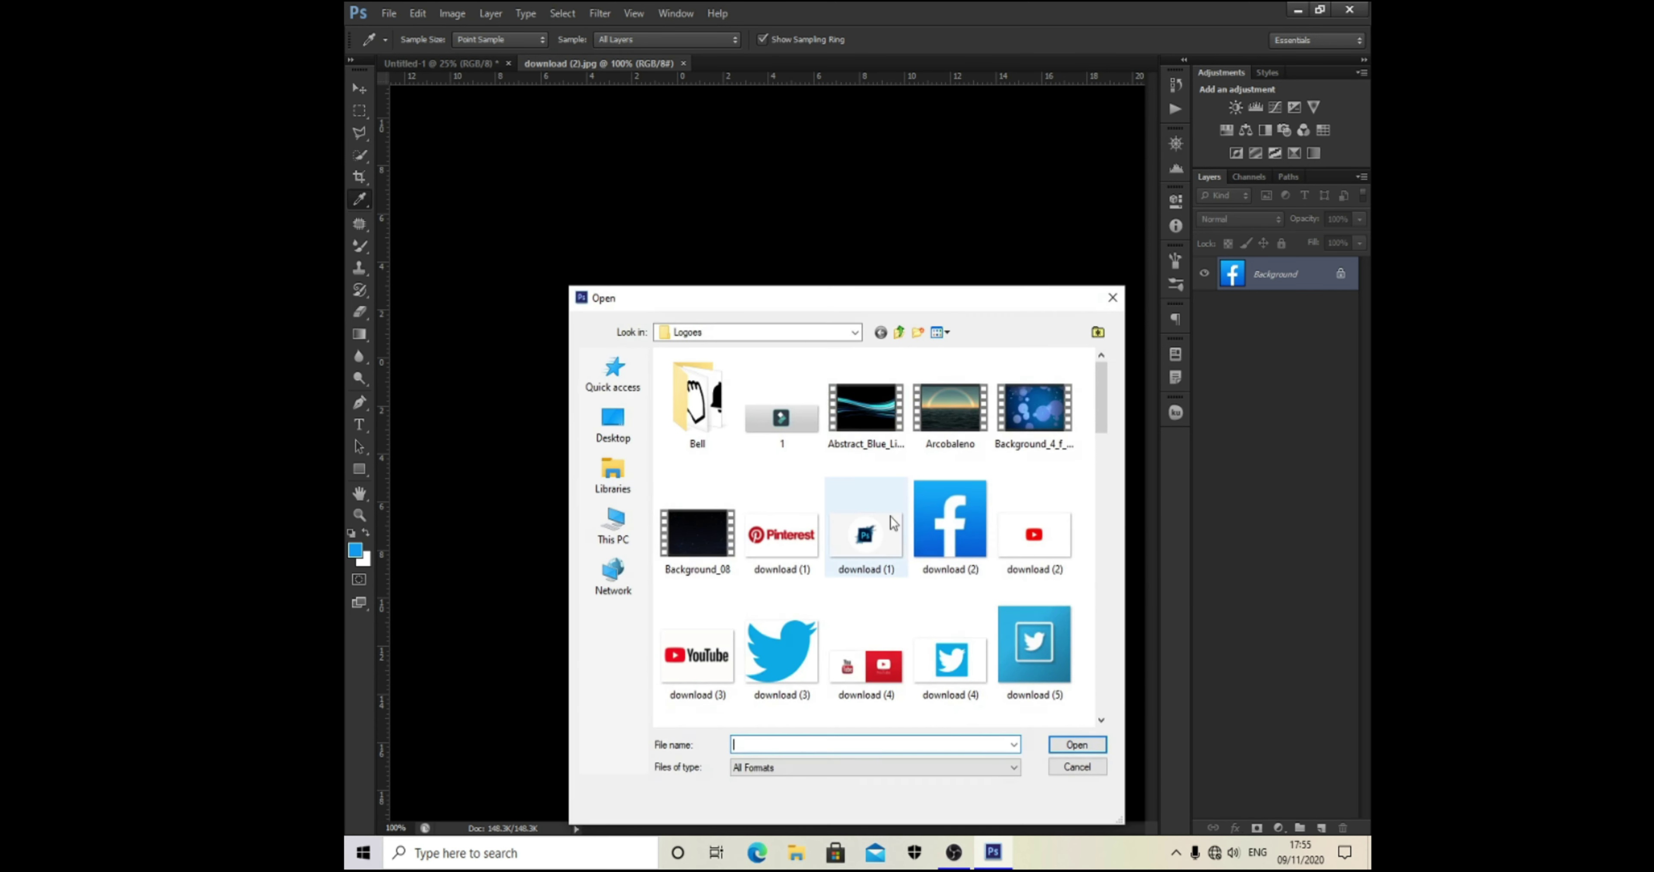
{"action": "double_click", "coordinate": [866, 666]}
{"action": "left_click", "coordinate": [801, 465]}
{"action": "left_click", "coordinate": [707, 485]}
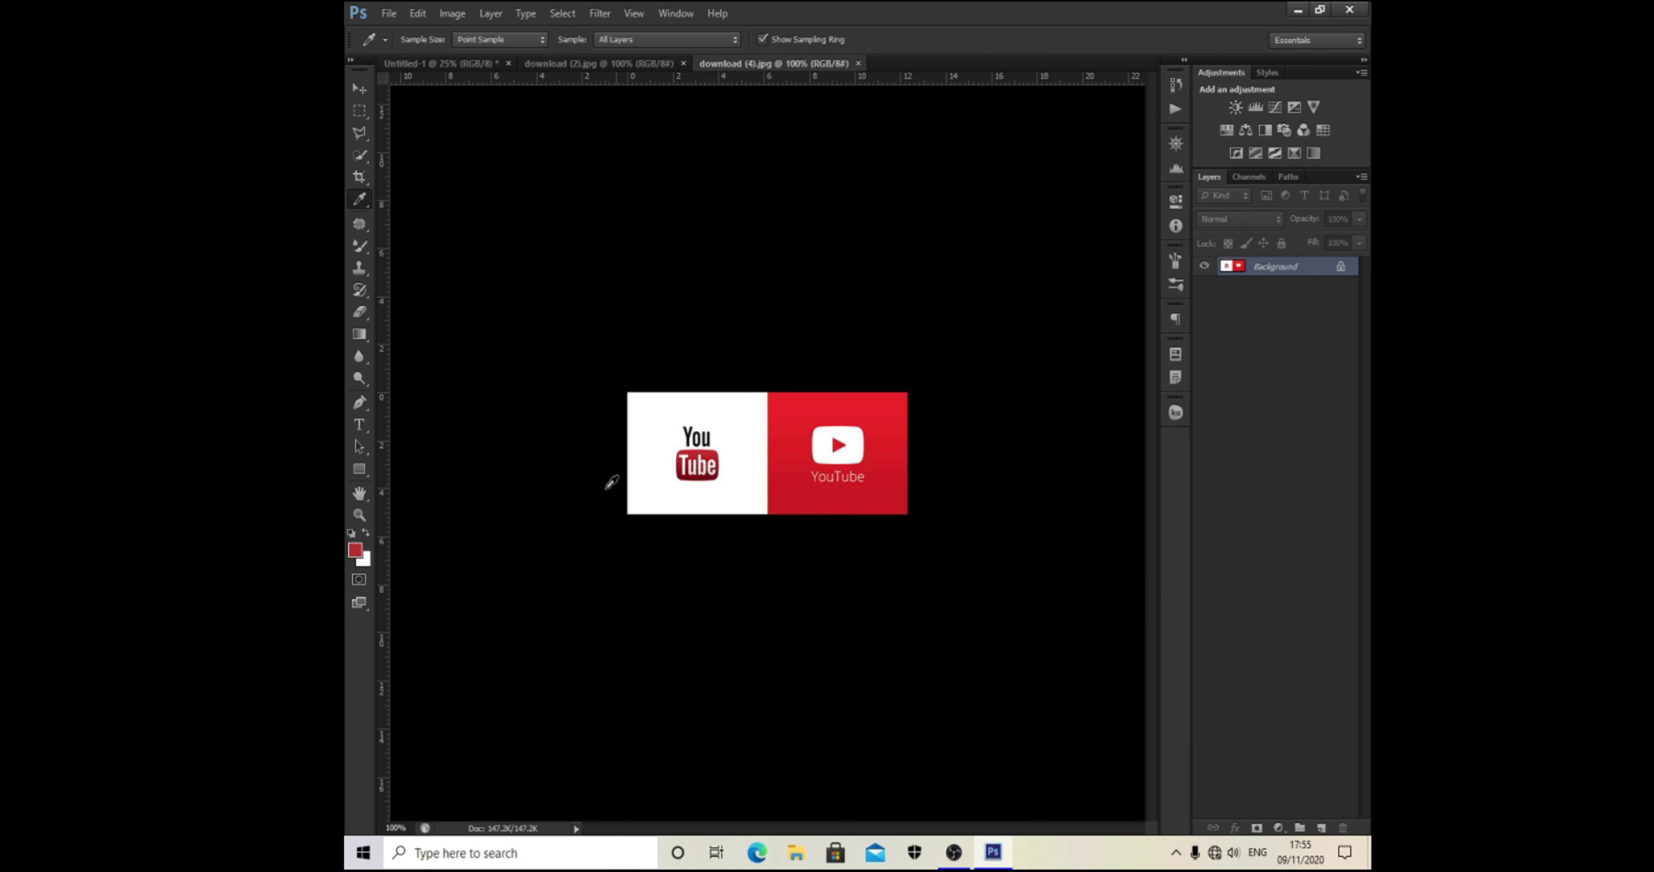
Step: Close the YouTube and Facebook logo images
{"action": "left_click", "coordinate": [858, 63]}
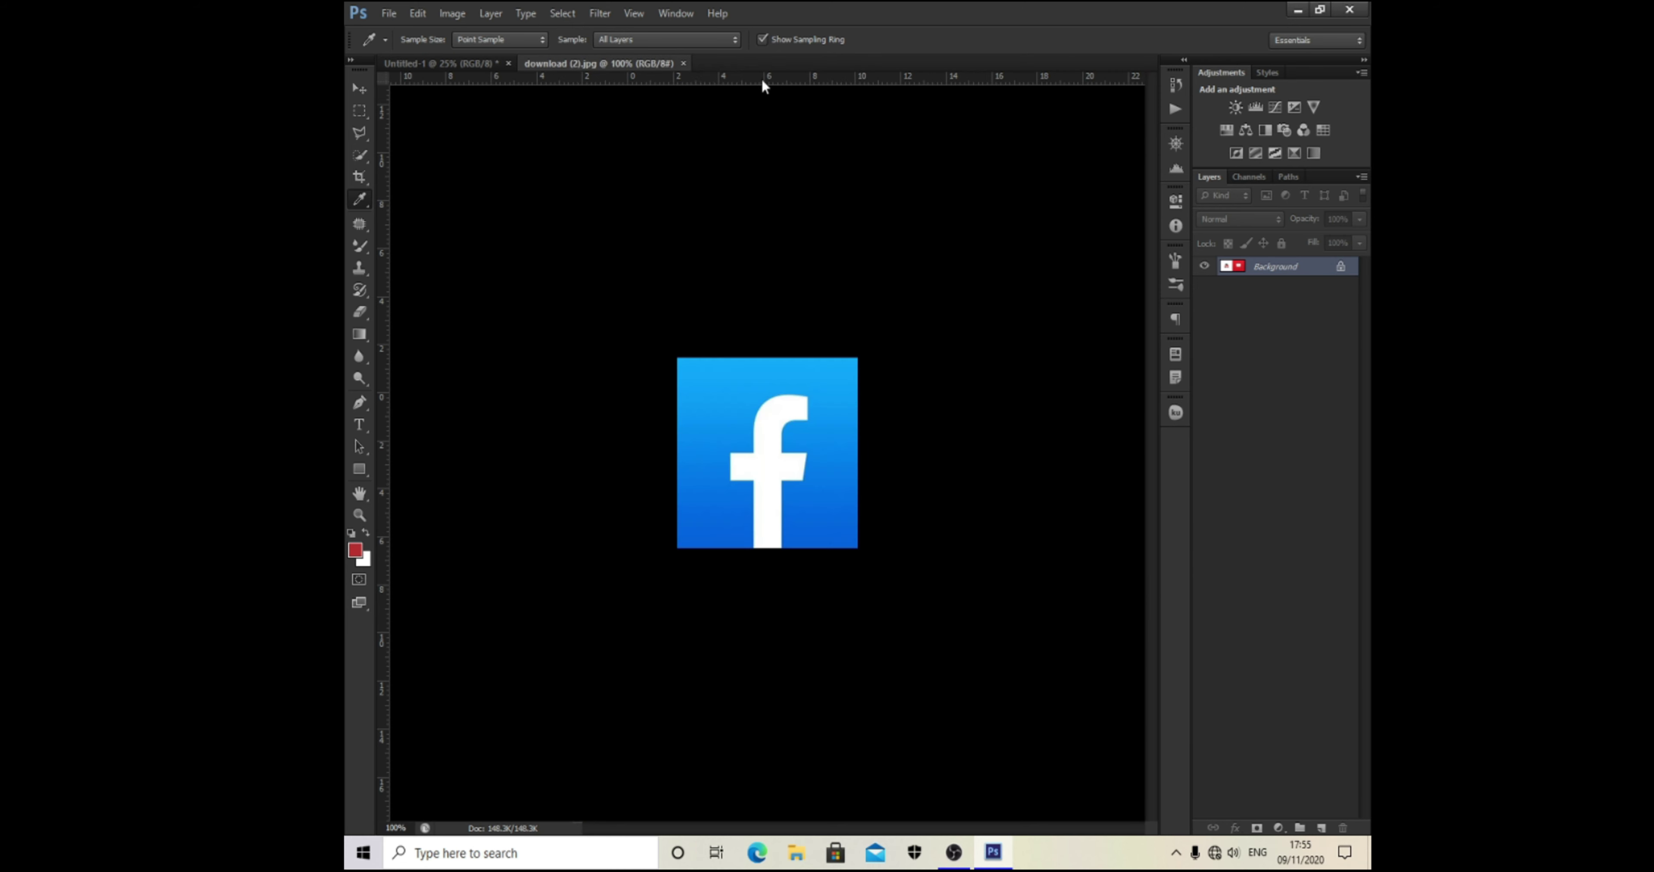
{"action": "left_click", "coordinate": [684, 63]}
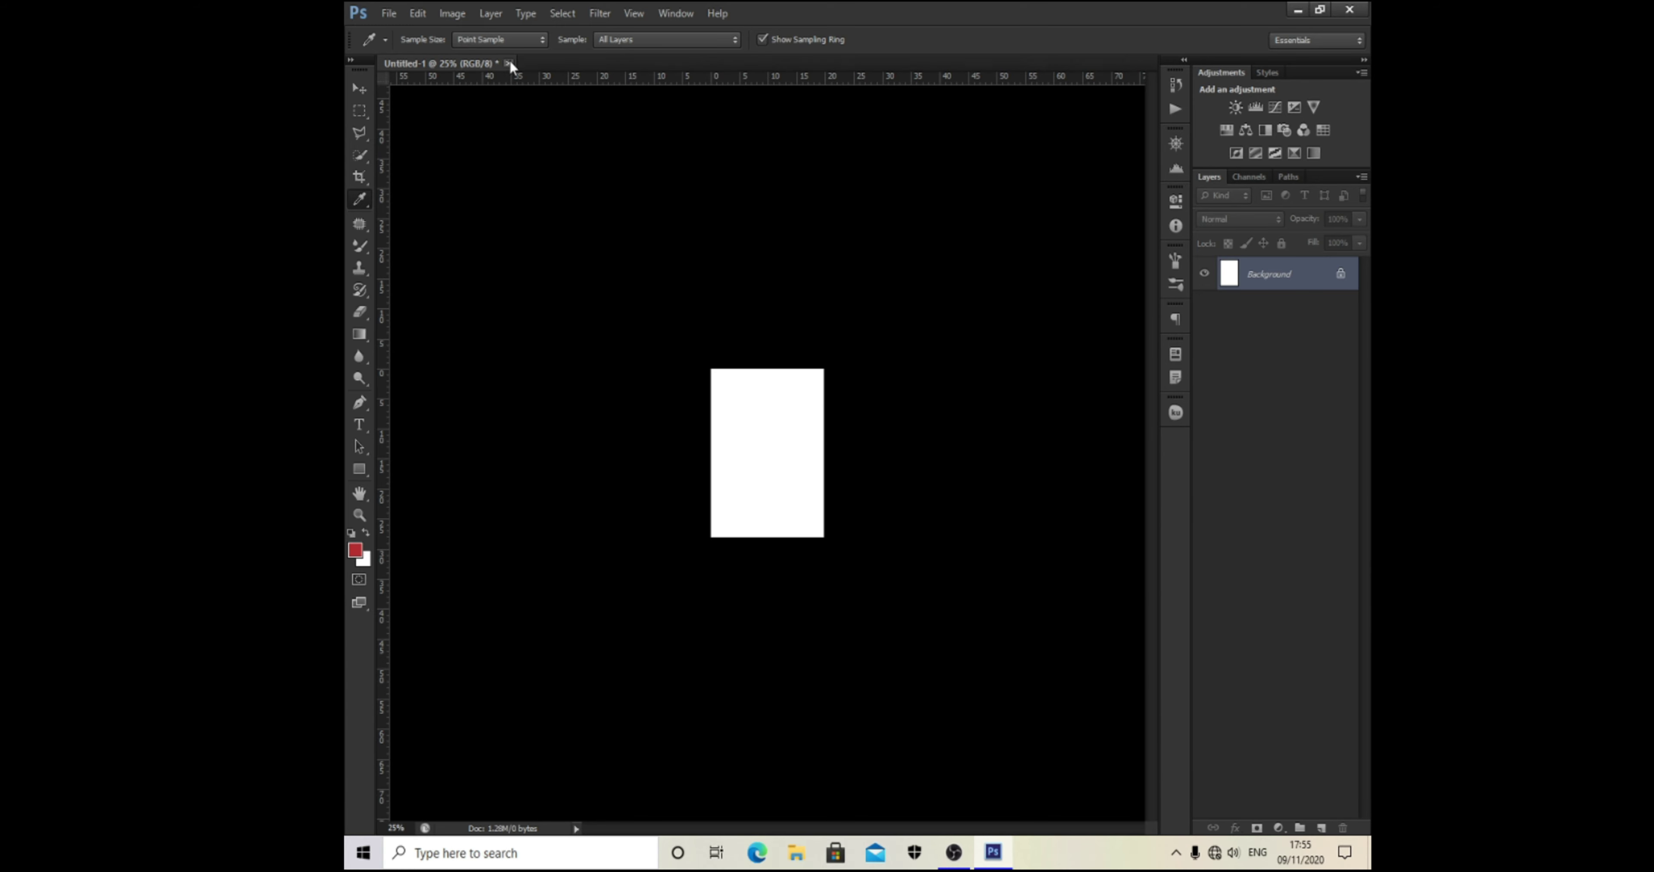
Step: Reopen the Facebook logo image download (2) and sample its light blue as the foreground colour
{"action": "left_click", "coordinate": [389, 13]}
{"action": "left_click", "coordinate": [407, 49]}
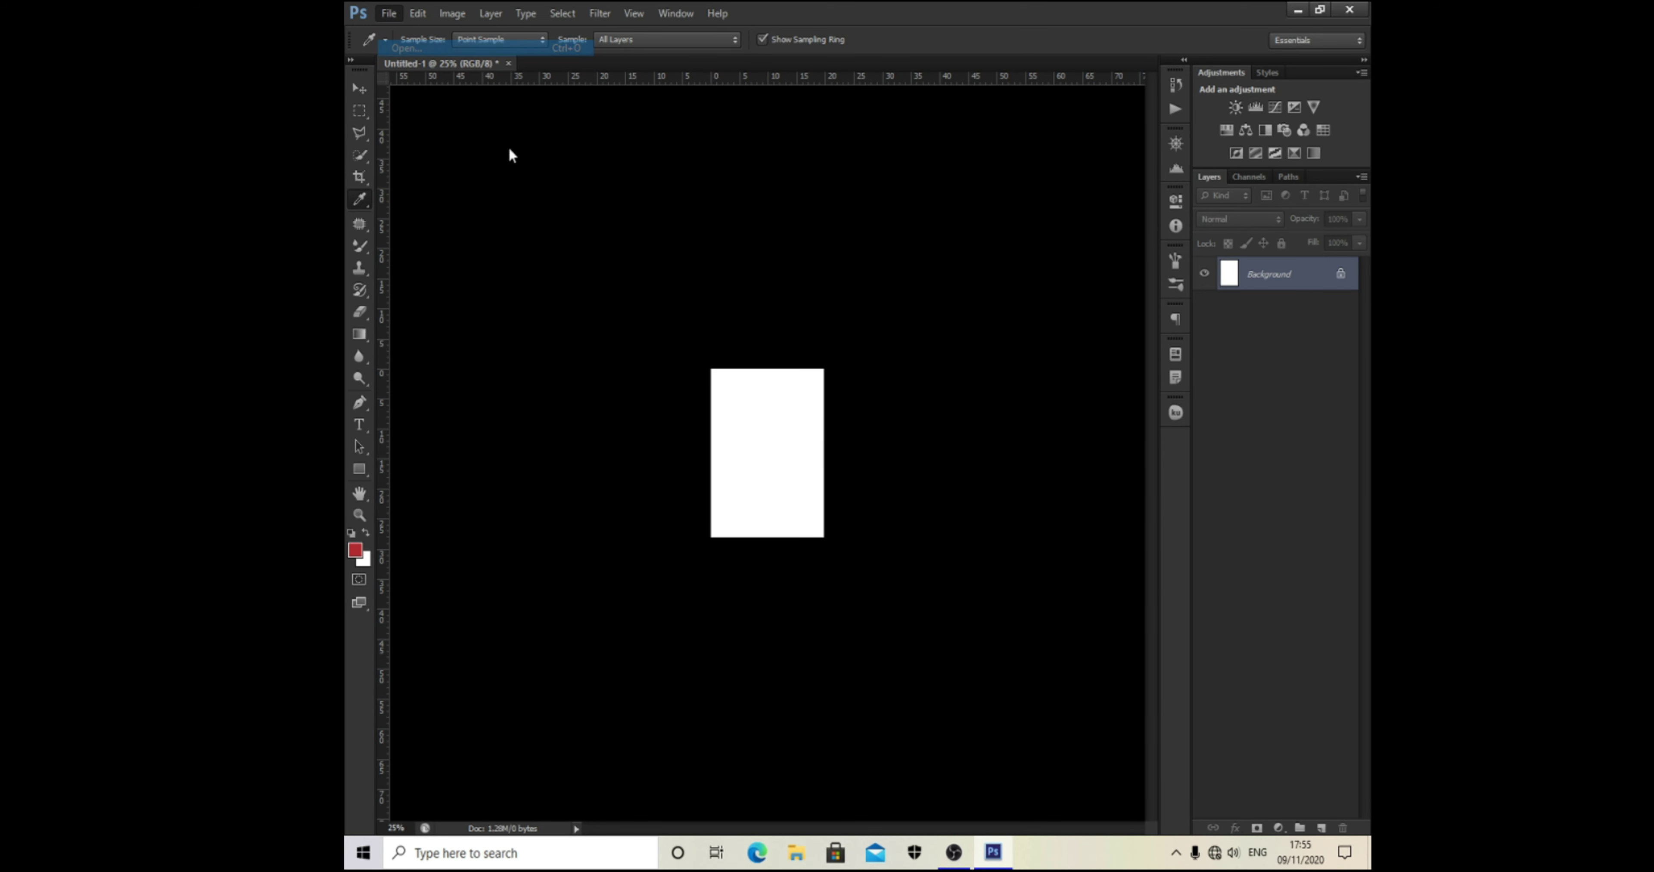
{"action": "double_click", "coordinate": [950, 522]}
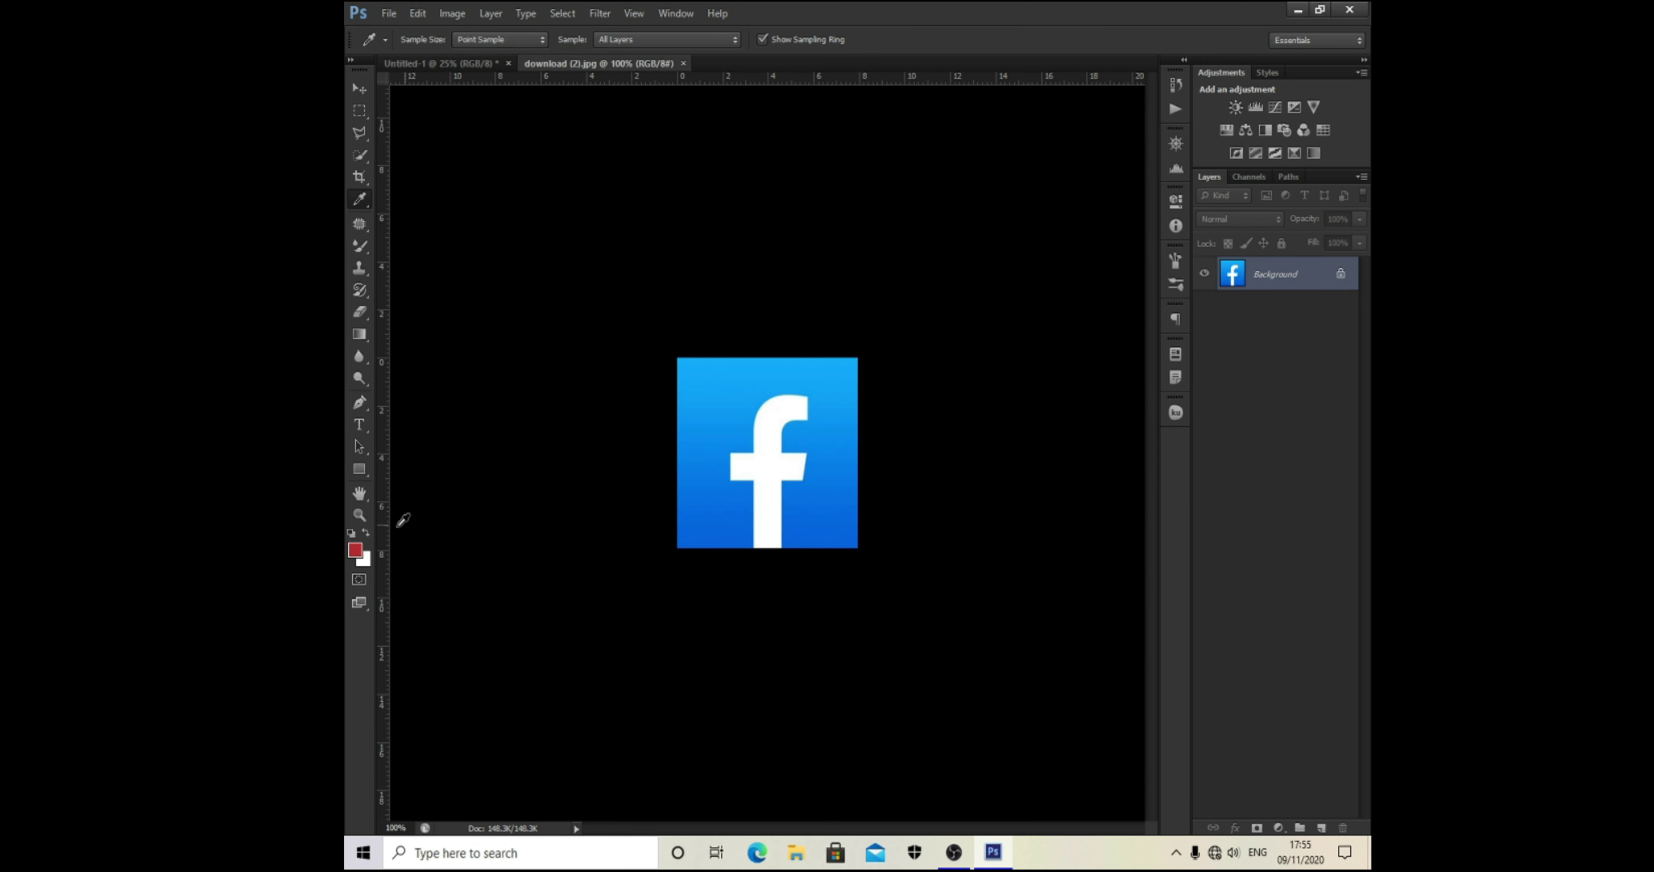
{"action": "left_click", "coordinate": [732, 410]}
Step: Paint light blue strokes over most of the cropped Untitled-1 canvas with the Mixer Brush tool at size 150
{"action": "left_click", "coordinate": [498, 63]}
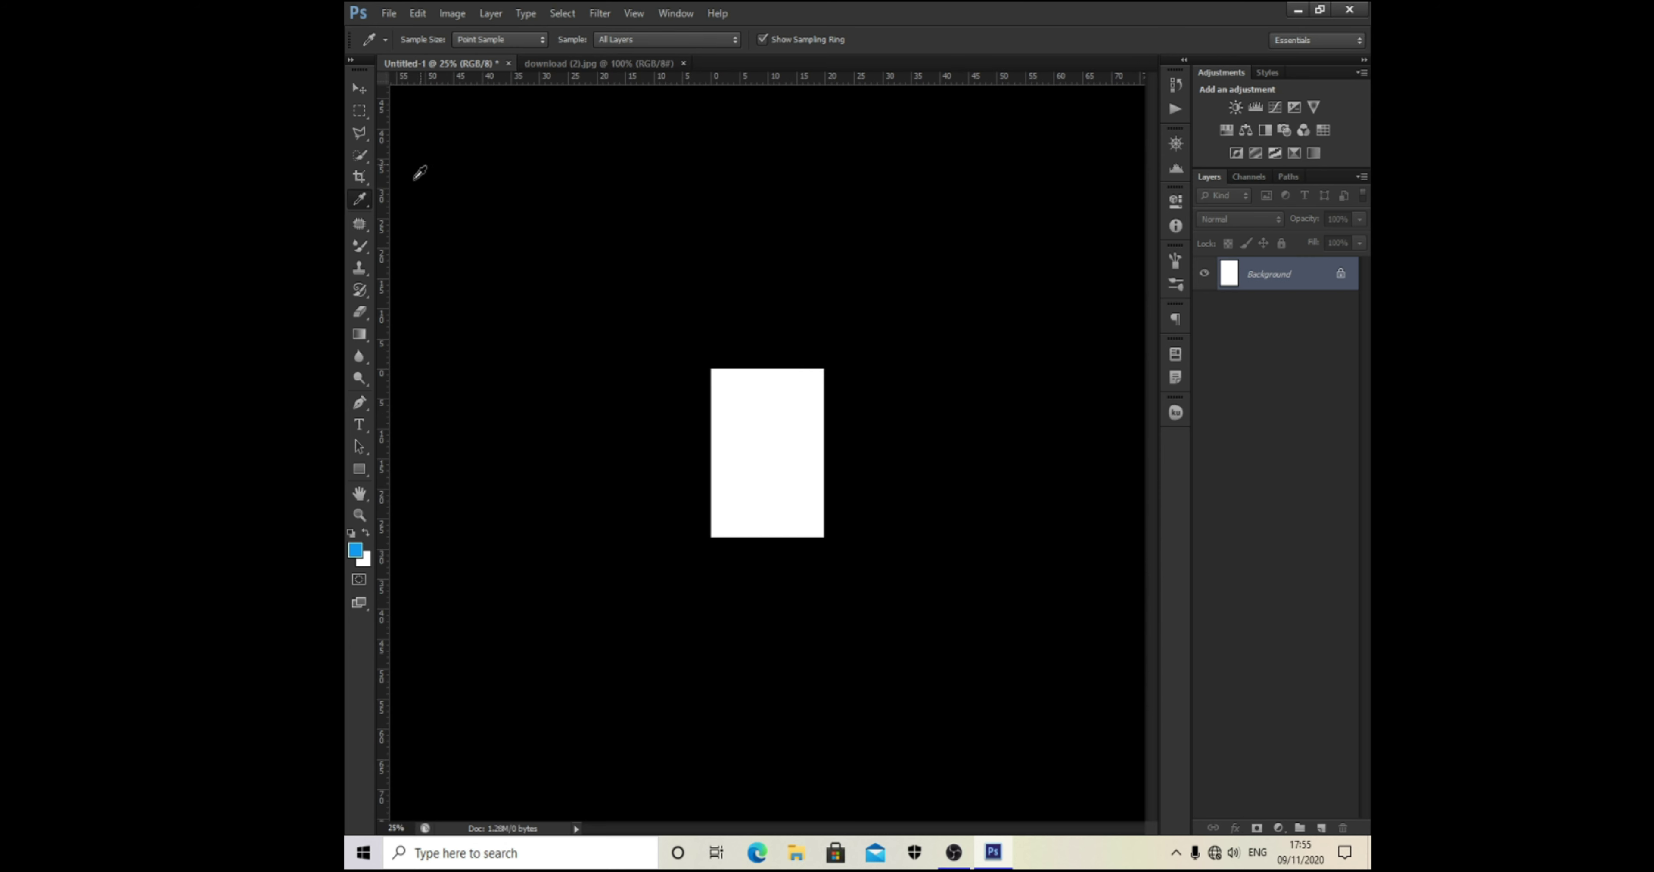
{"action": "left_click", "coordinate": [360, 246]}
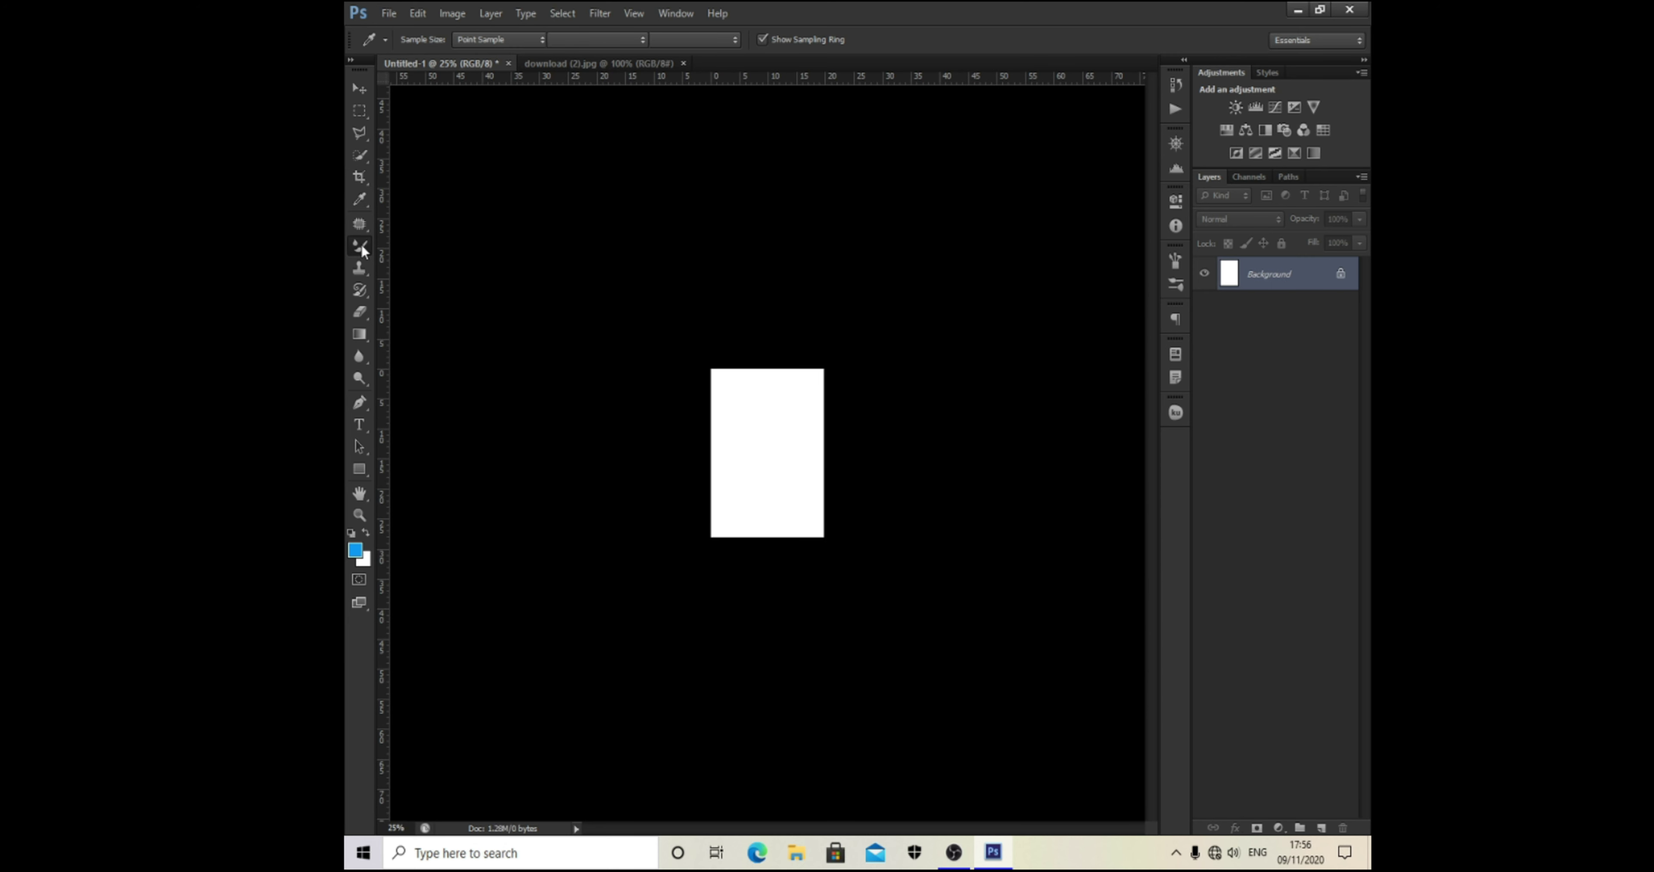
{"action": "mouse_move", "coordinate": [733, 404]}
{"action": "left_mouse_down"}
{"action": "mouse_move", "coordinate": [748, 452]}
{"action": "mouse_move", "coordinate": [790, 417]}
{"action": "mouse_move", "coordinate": [775, 490]}
{"action": "mouse_move", "coordinate": [763, 480]}
{"action": "mouse_move", "coordinate": [776, 472]}
{"action": "mouse_move", "coordinate": [799, 532]}
{"action": "mouse_move", "coordinate": [786, 499]}
{"action": "mouse_move", "coordinate": [710, 457]}
{"action": "left_mouse_up"}
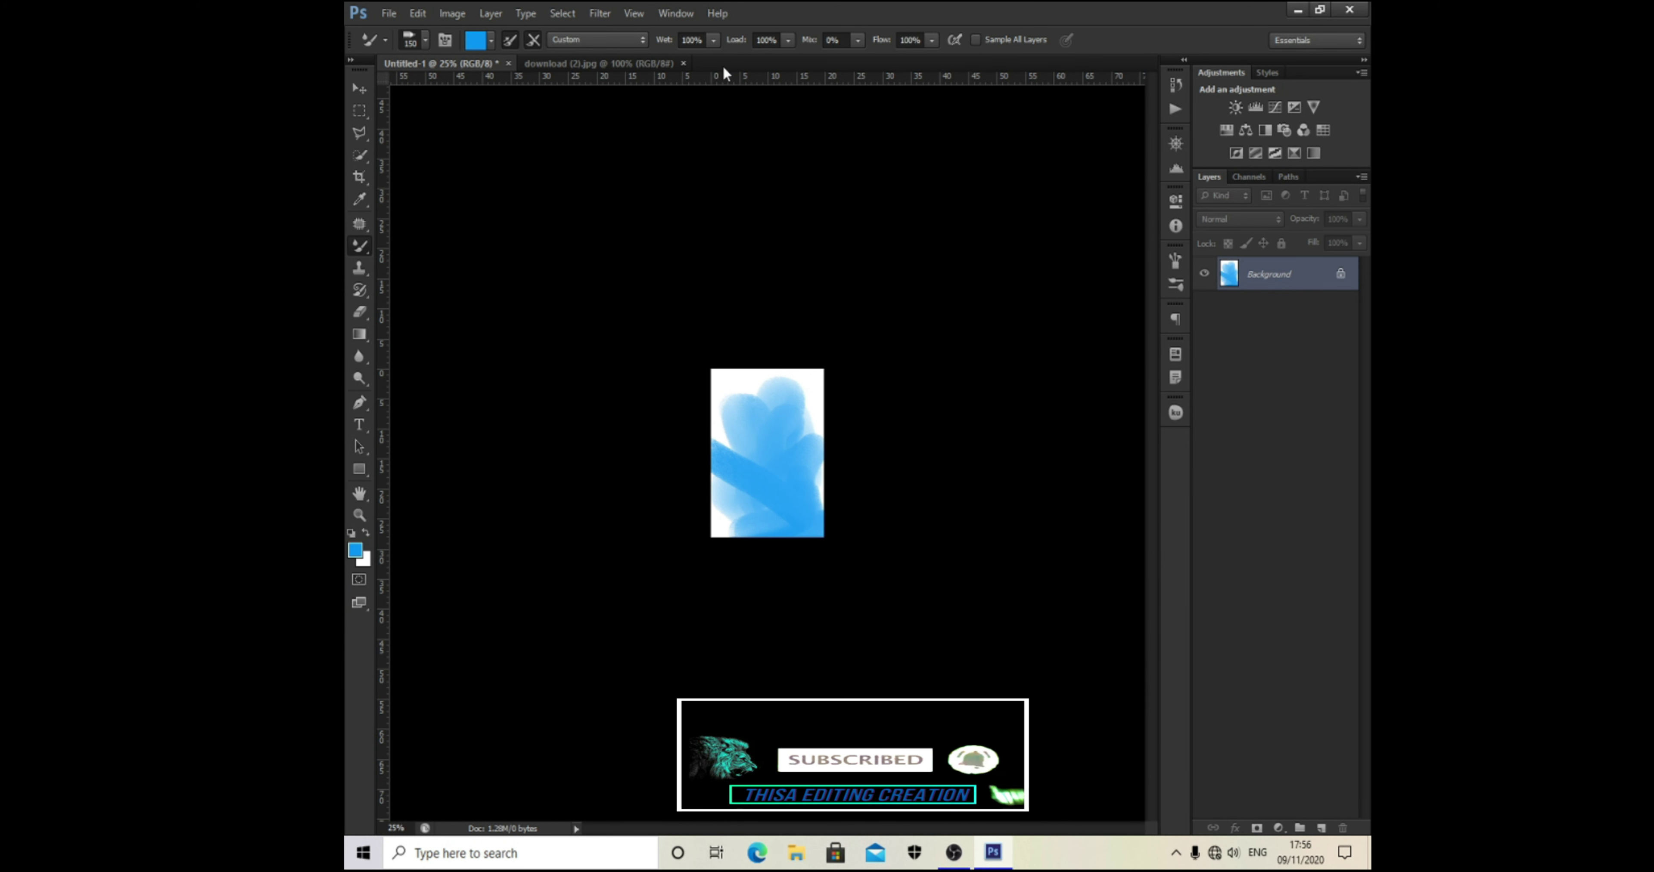
Step: Close the Facebook logo image download (2) and the painted Untitled-1 document without saving changes
{"action": "left_click", "coordinate": [683, 63]}
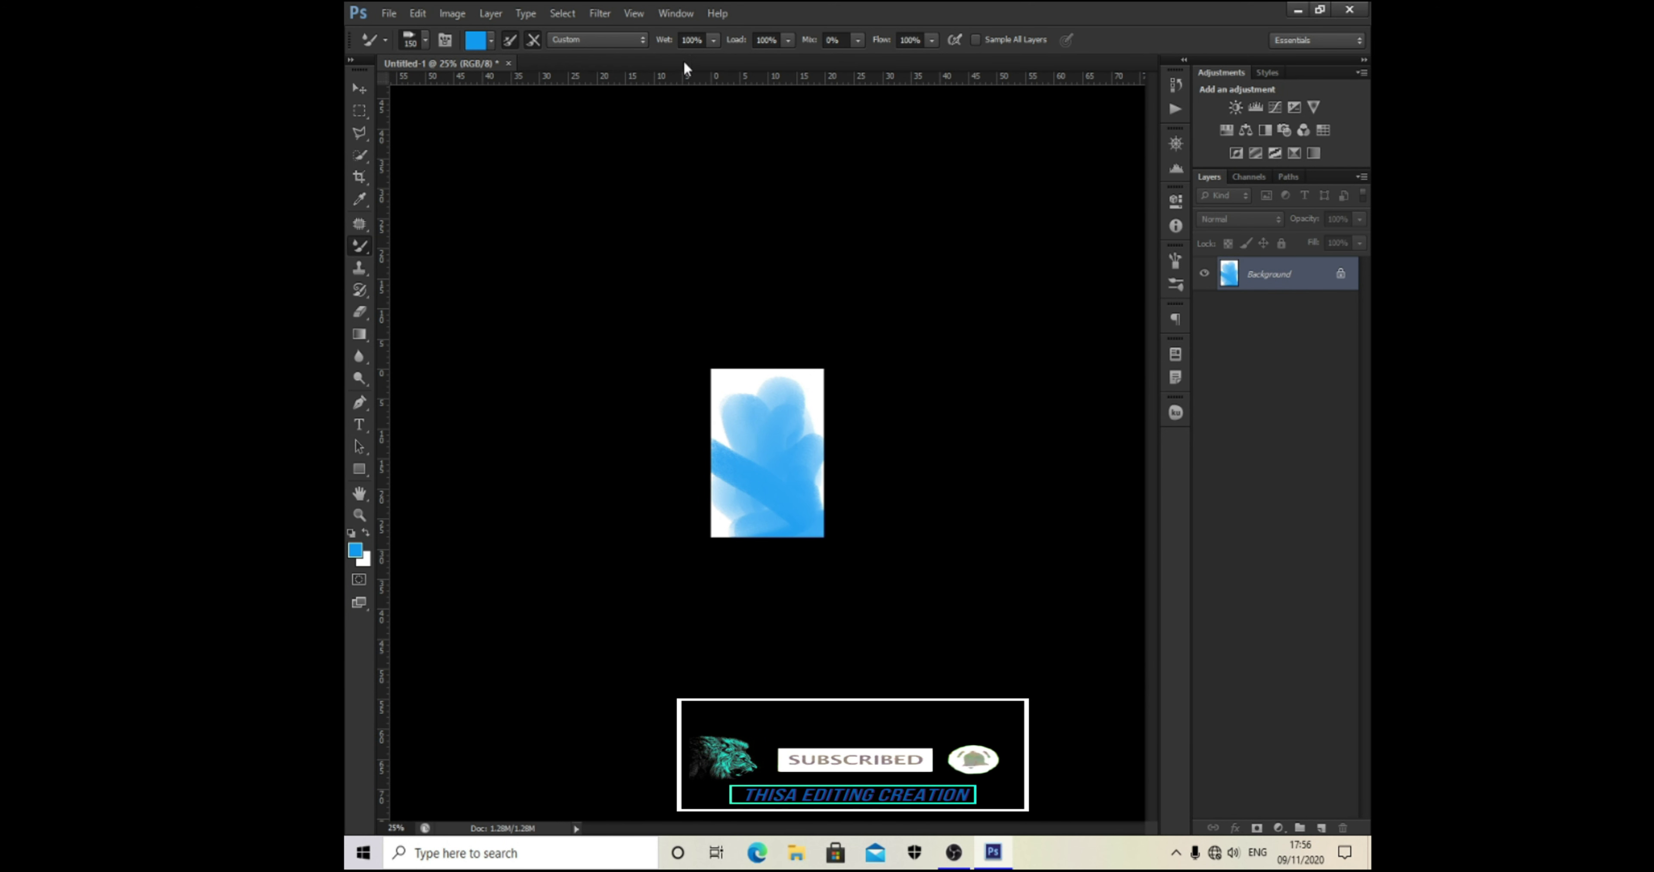
{"action": "left_click", "coordinate": [508, 63]}
{"action": "key", "text": "Tab"}
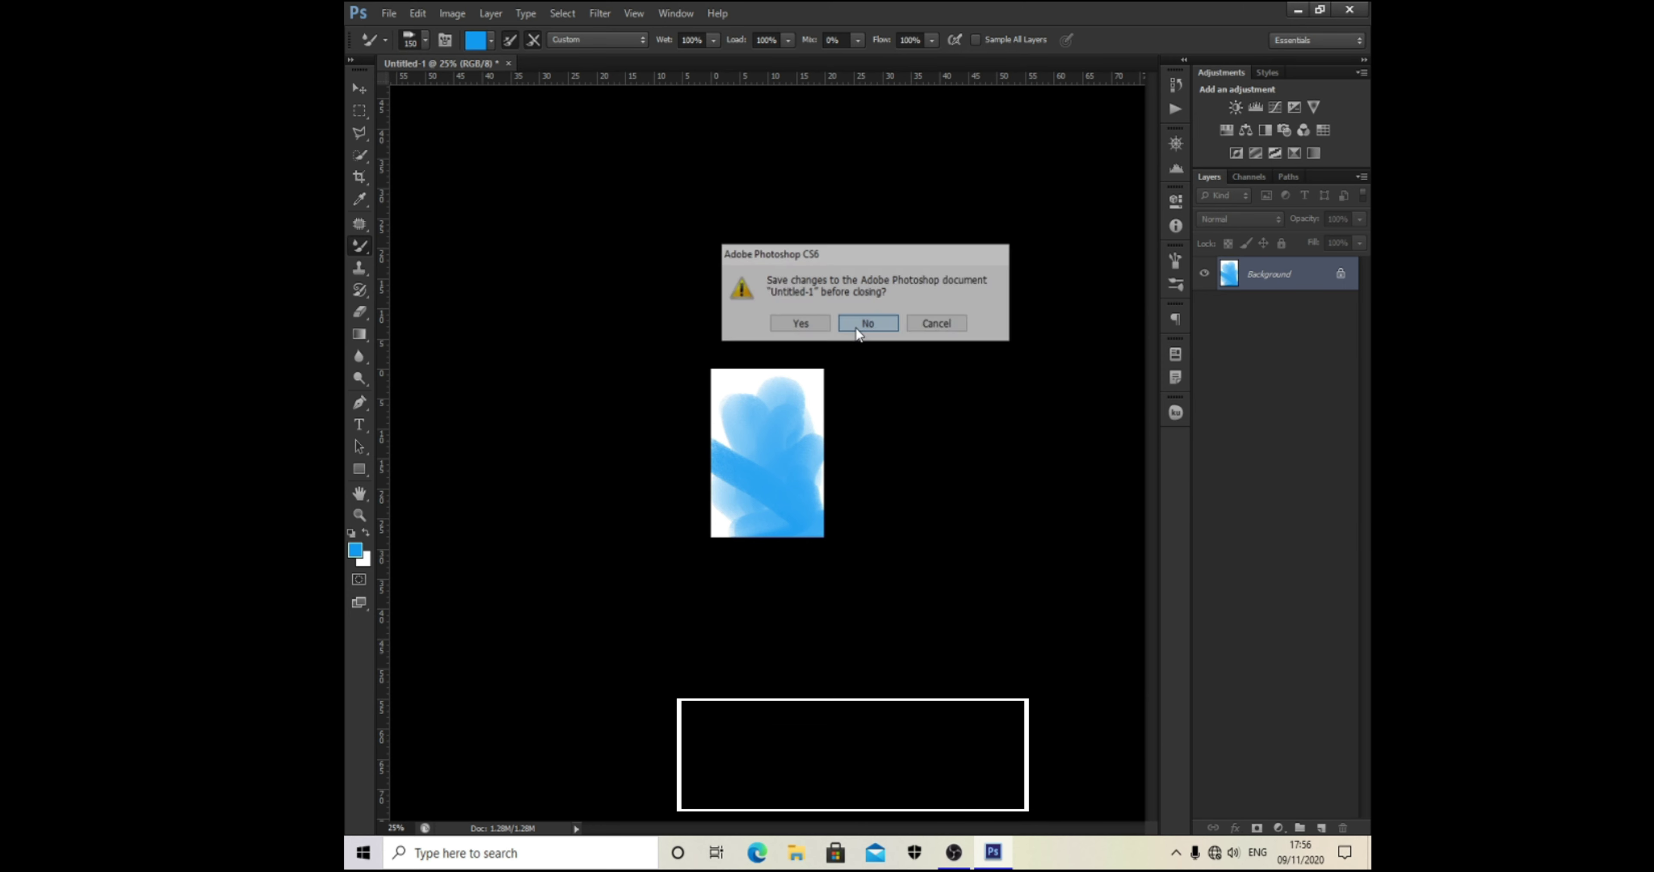
{"action": "key", "text": "Return"}
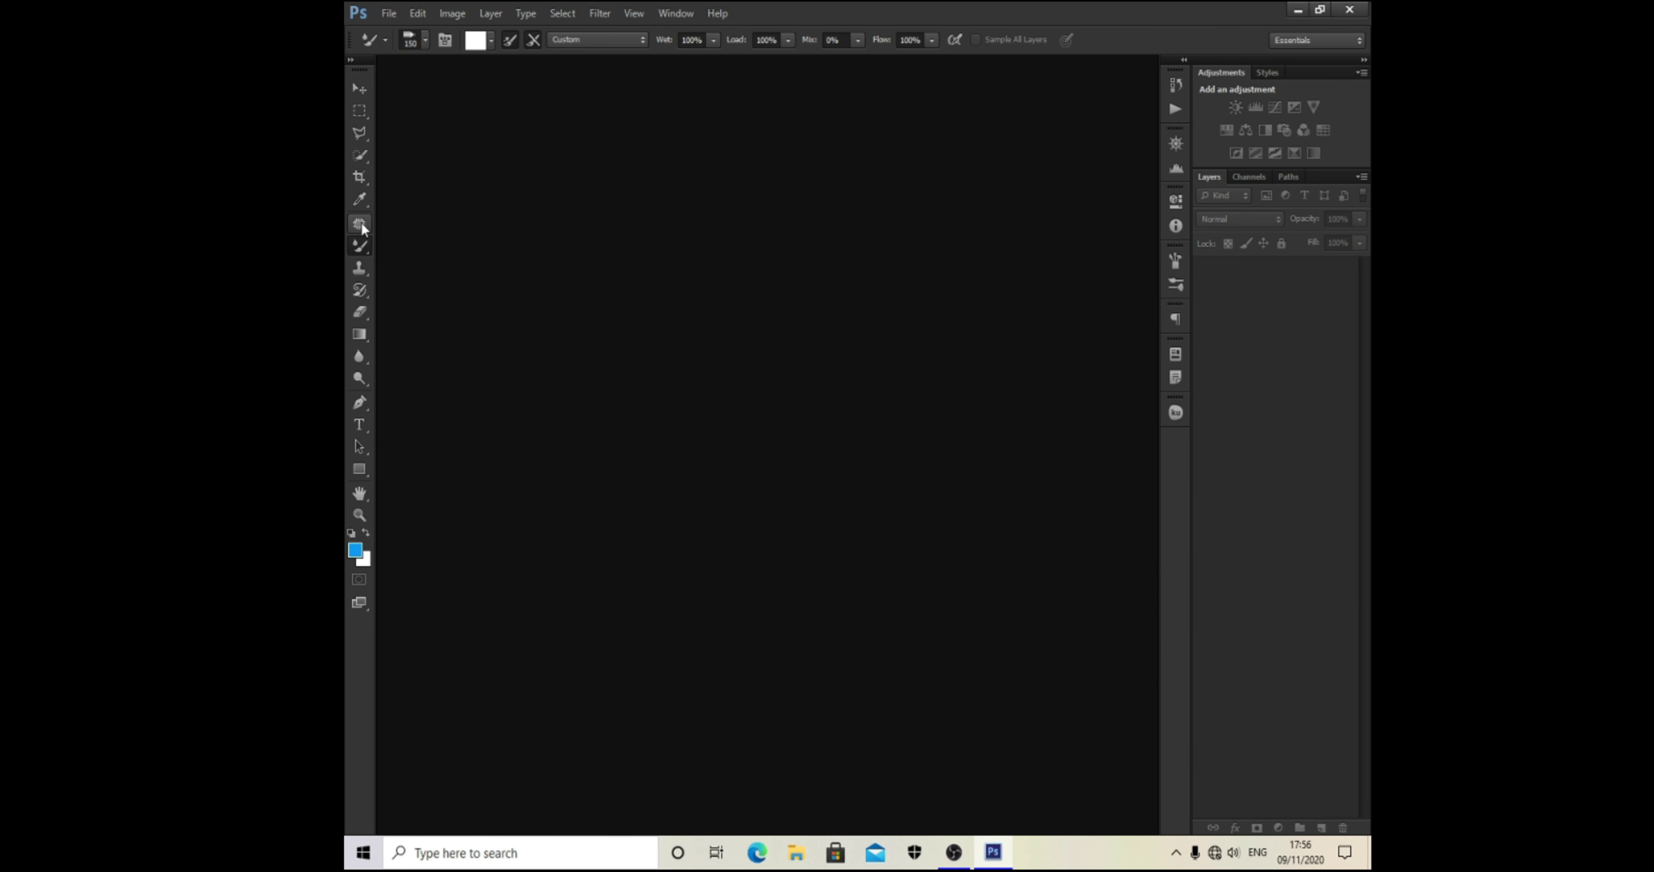
Step: Activate the Patch tool and create a new blank document, keeping the offered settings
{"action": "left_click", "coordinate": [360, 224]}
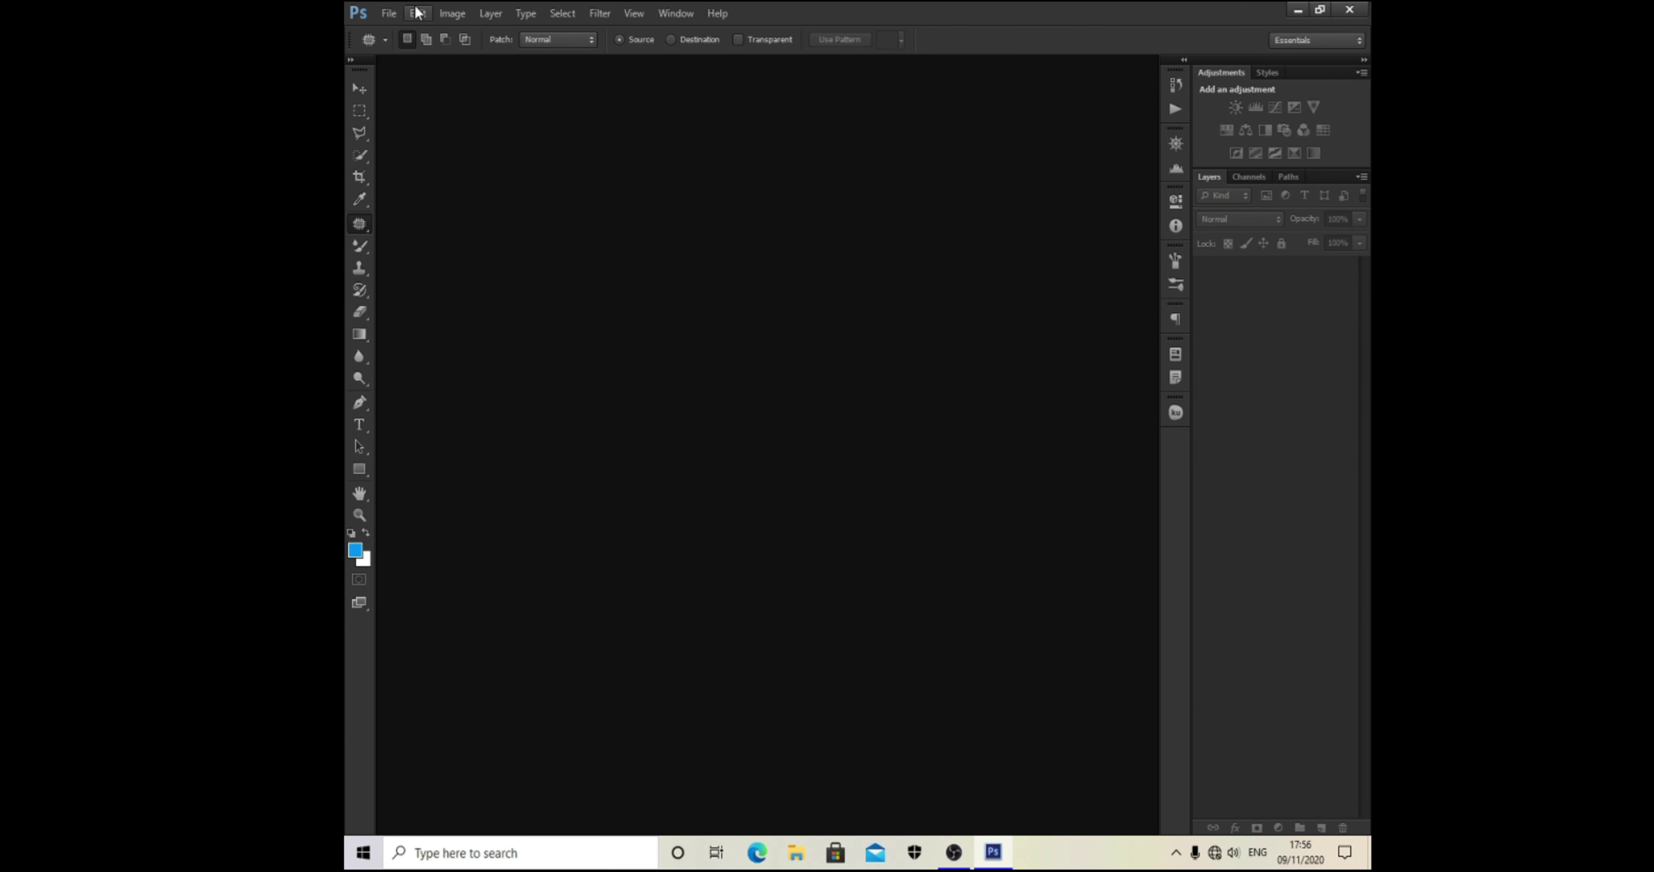
{"action": "left_click", "coordinate": [388, 13]}
{"action": "left_click", "coordinate": [404, 31]}
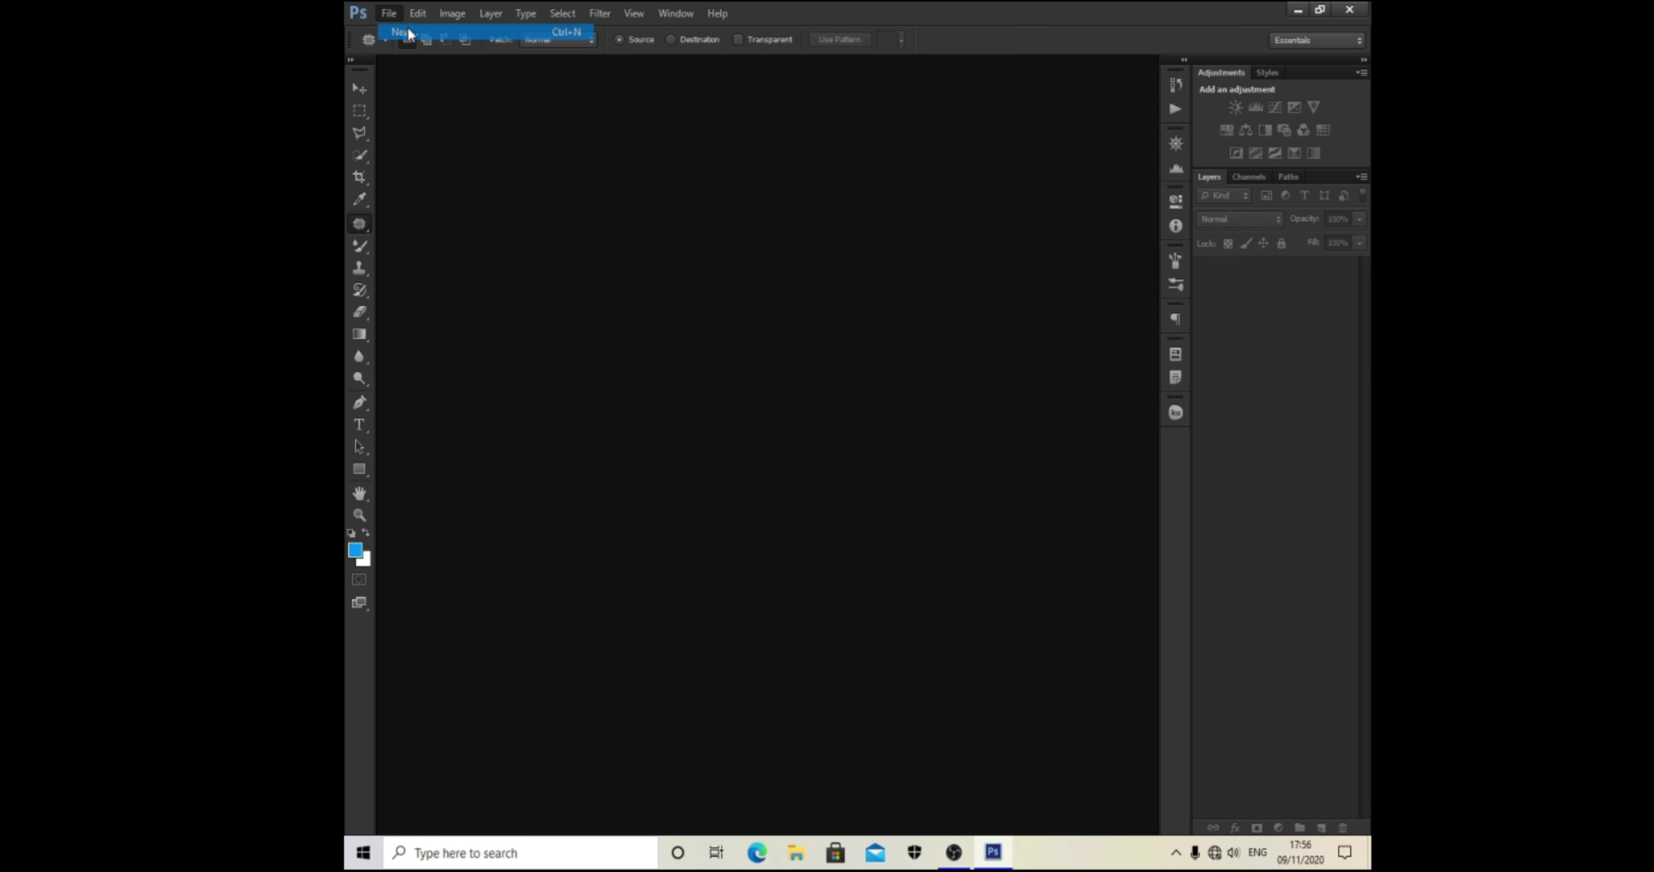
{"action": "left_click", "coordinate": [1019, 221]}
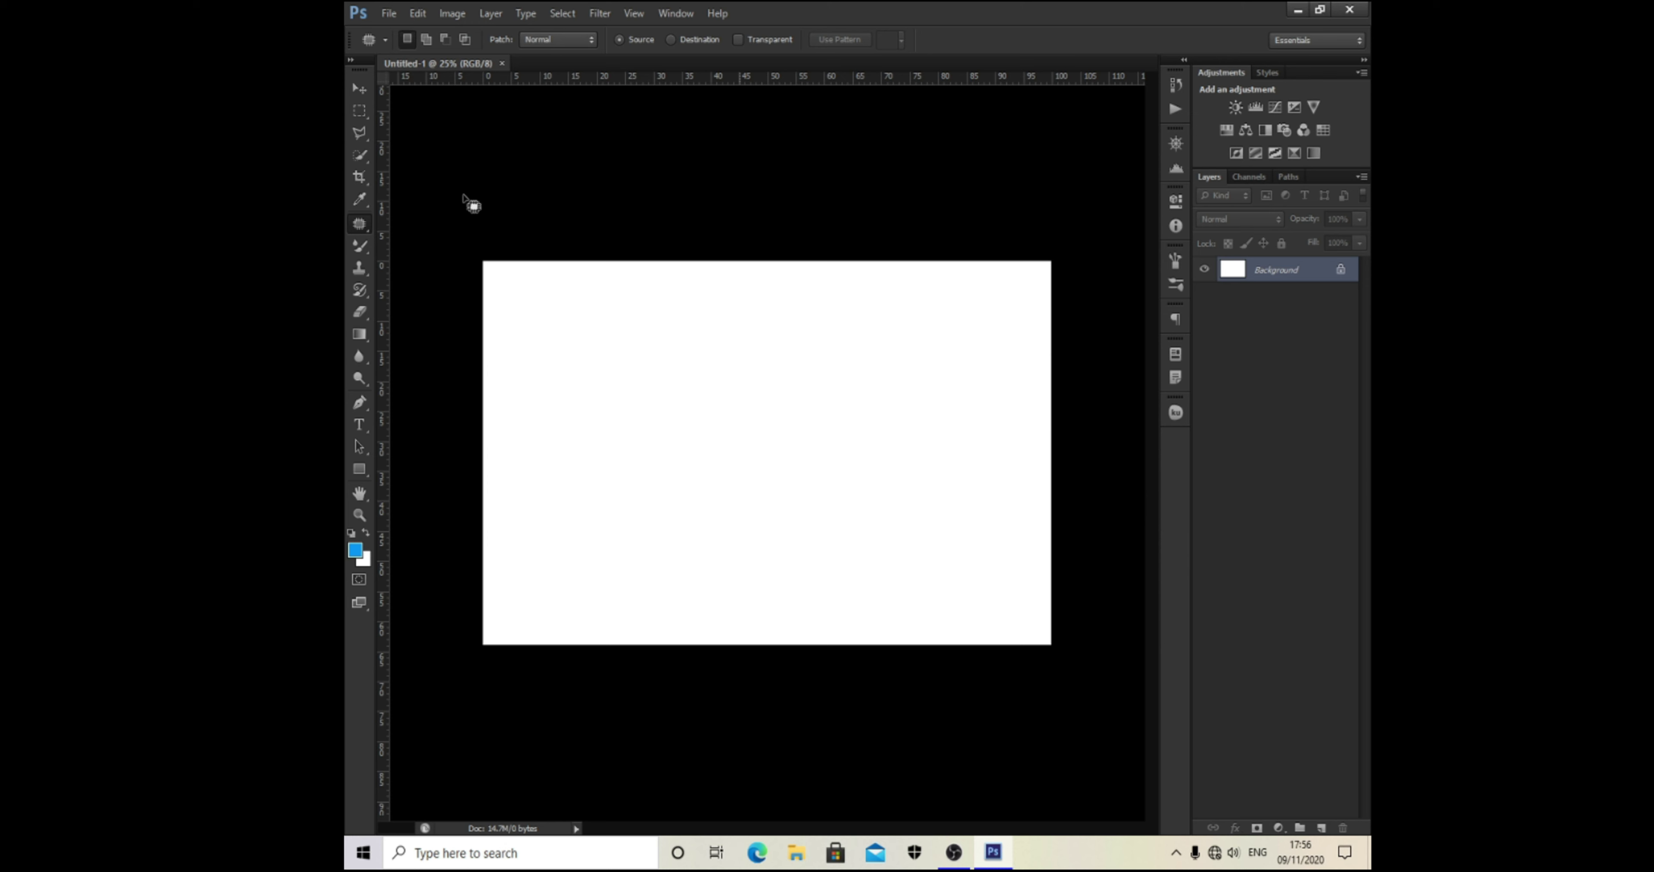
Step: Outline freehand areas on the blank white canvas with the Patch tool
{"action": "left_click_drag", "start_coordinate": [586, 314], "coordinate": [632, 426]}
{"action": "left_click_drag", "start_coordinate": [614, 458], "coordinate": [781, 465]}
{"action": "mouse_move", "coordinate": [806, 355]}
{"action": "left_mouse_down"}
{"action": "mouse_move", "coordinate": [621, 319]}
{"action": "mouse_move", "coordinate": [549, 436]}
{"action": "mouse_move", "coordinate": [633, 467]}
{"action": "left_mouse_up"}
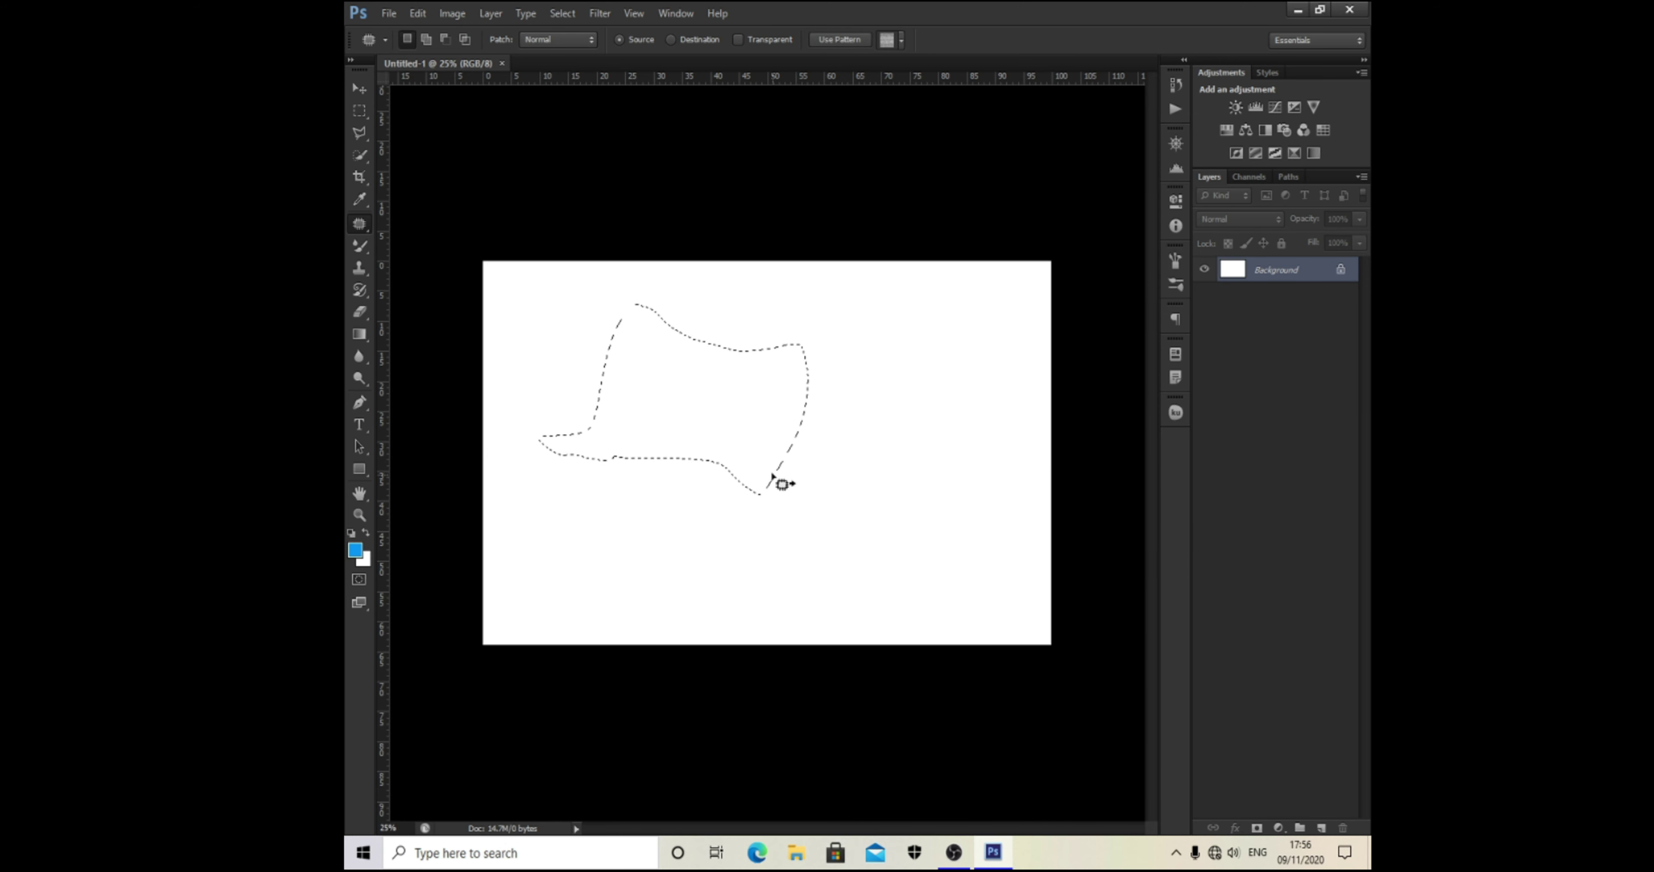
{"action": "mouse_move", "coordinate": [940, 338]}
{"action": "left_mouse_down"}
{"action": "mouse_move", "coordinate": [907, 440]}
{"action": "mouse_move", "coordinate": [867, 323]}
{"action": "mouse_move", "coordinate": [944, 347]}
{"action": "left_mouse_up"}
{"action": "mouse_move", "coordinate": [654, 364]}
{"action": "left_mouse_down"}
{"action": "mouse_move", "coordinate": [660, 332]}
{"action": "mouse_move", "coordinate": [721, 599]}
{"action": "mouse_move", "coordinate": [655, 365]}
{"action": "left_mouse_up"}
{"action": "mouse_move", "coordinate": [863, 292]}
{"action": "left_mouse_down"}
{"action": "mouse_move", "coordinate": [968, 507]}
{"action": "mouse_move", "coordinate": [791, 567]}
{"action": "mouse_move", "coordinate": [838, 333]}
{"action": "mouse_move", "coordinate": [743, 341]}
{"action": "mouse_move", "coordinate": [862, 300]}
{"action": "left_mouse_up"}
Step: Patch the outlined area using other blank parts of the canvas as the source
{"action": "mouse_move", "coordinate": [619, 393]}
{"action": "left_mouse_down"}
{"action": "mouse_move", "coordinate": [766, 433]}
{"action": "mouse_move", "coordinate": [572, 483]}
{"action": "mouse_move", "coordinate": [642, 351]}
{"action": "mouse_move", "coordinate": [687, 472]}
{"action": "mouse_move", "coordinate": [894, 396]}
{"action": "left_mouse_up"}
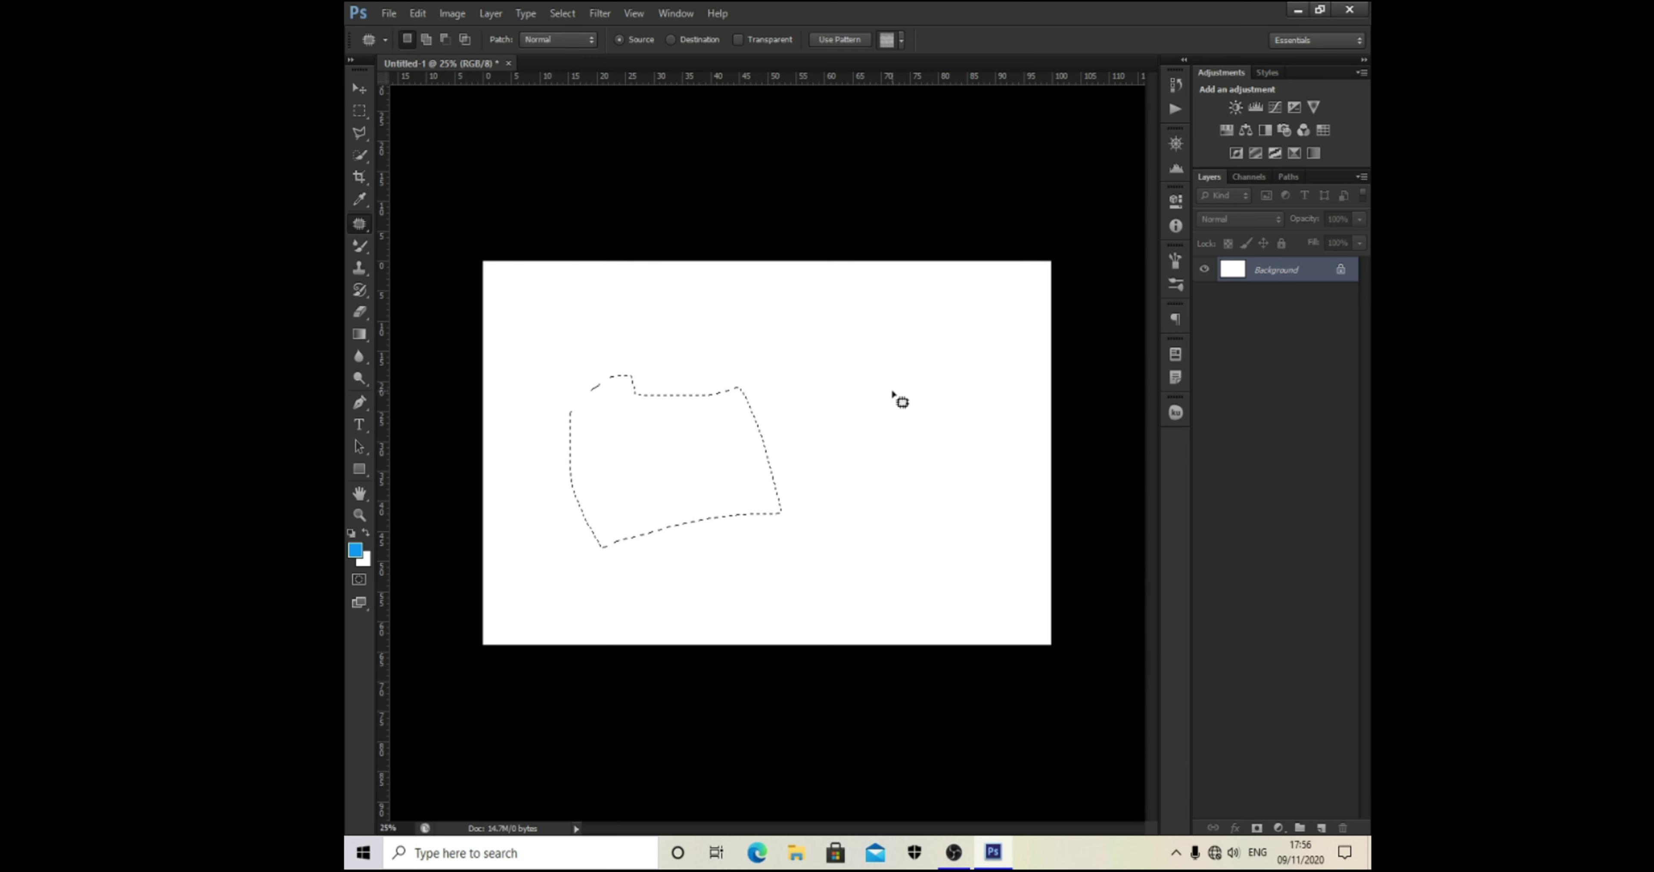
{"action": "left_click_drag", "start_coordinate": [674, 476], "coordinate": [926, 553]}
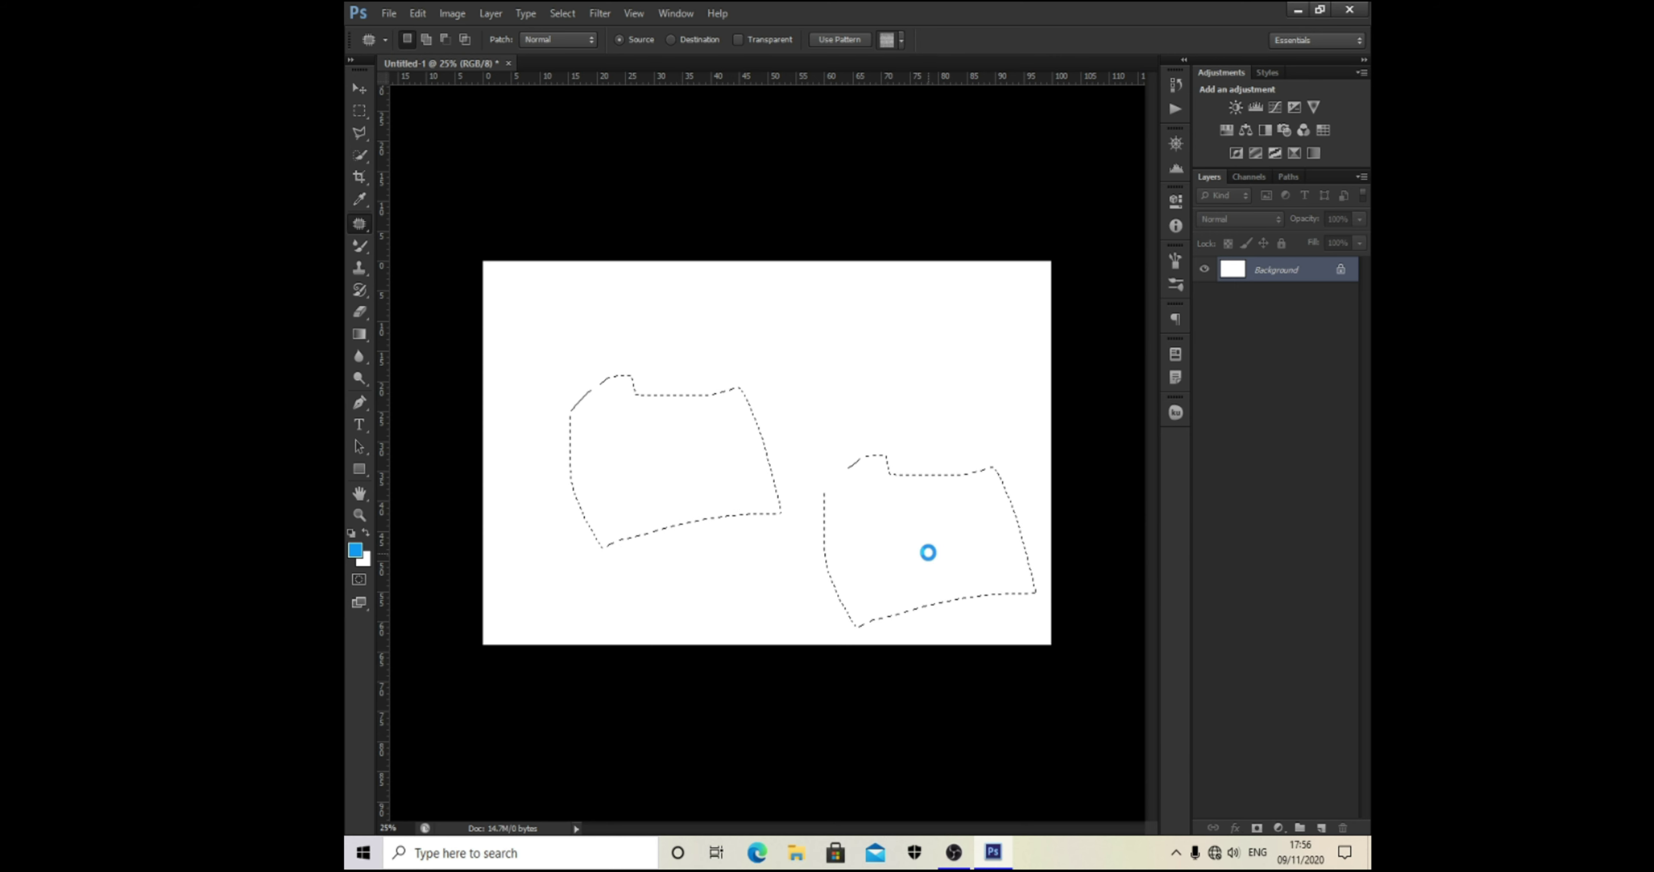
{"action": "left_click_drag", "start_coordinate": [727, 461], "coordinate": [580, 565]}
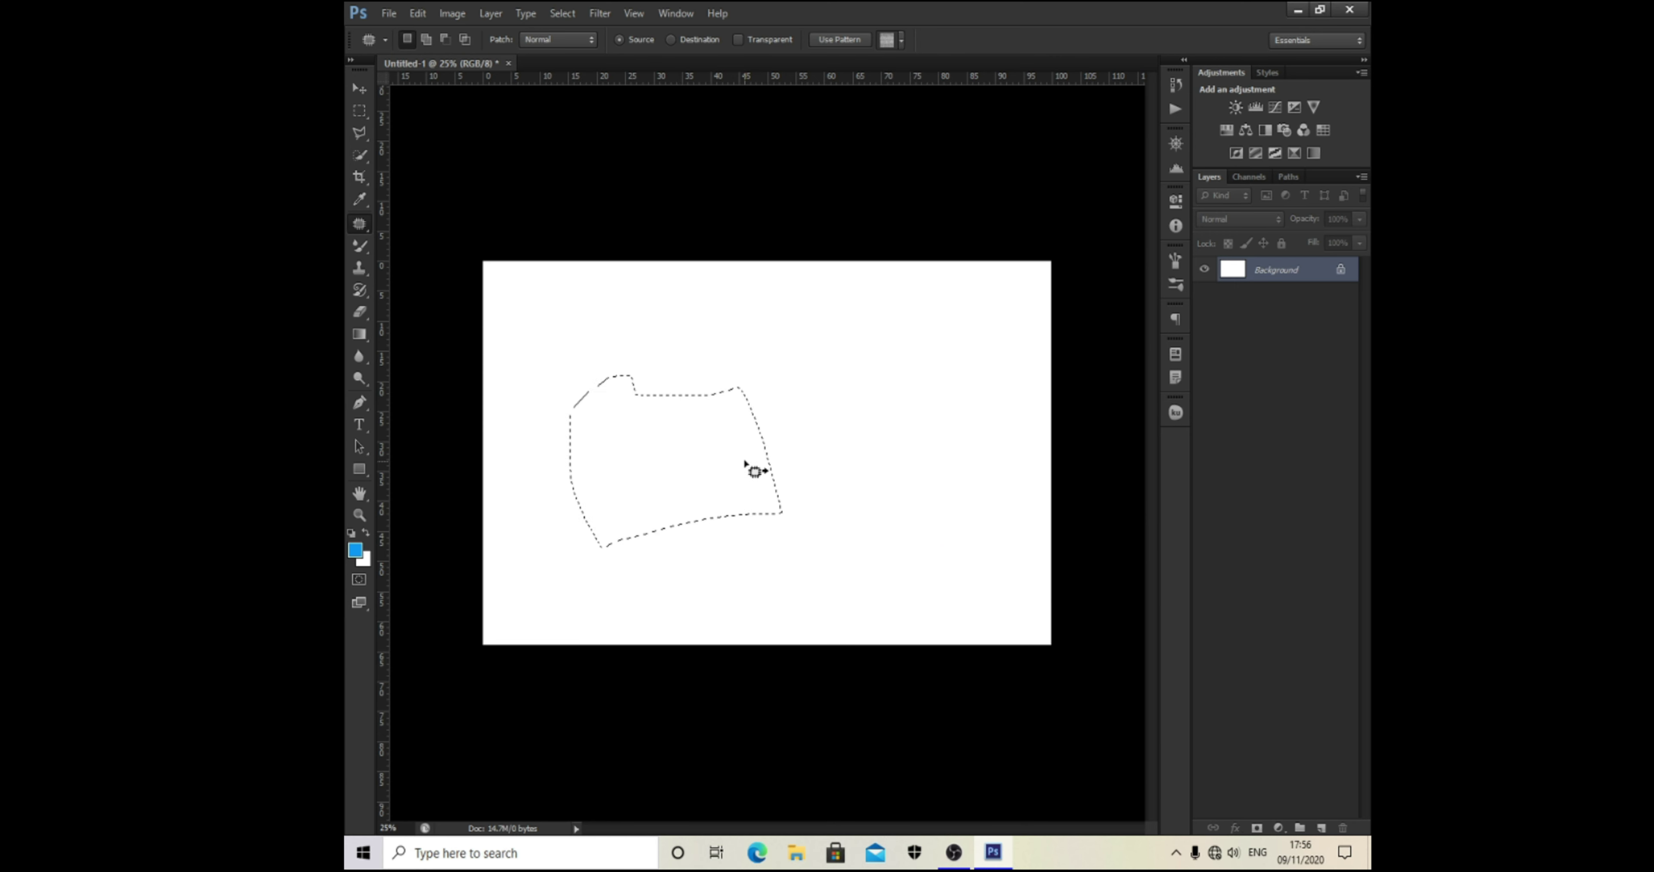
Step: Paint light blue strokes inside the freehand selection with the Mixer Brush tool at size 150
{"action": "left_click", "coordinate": [350, 247]}
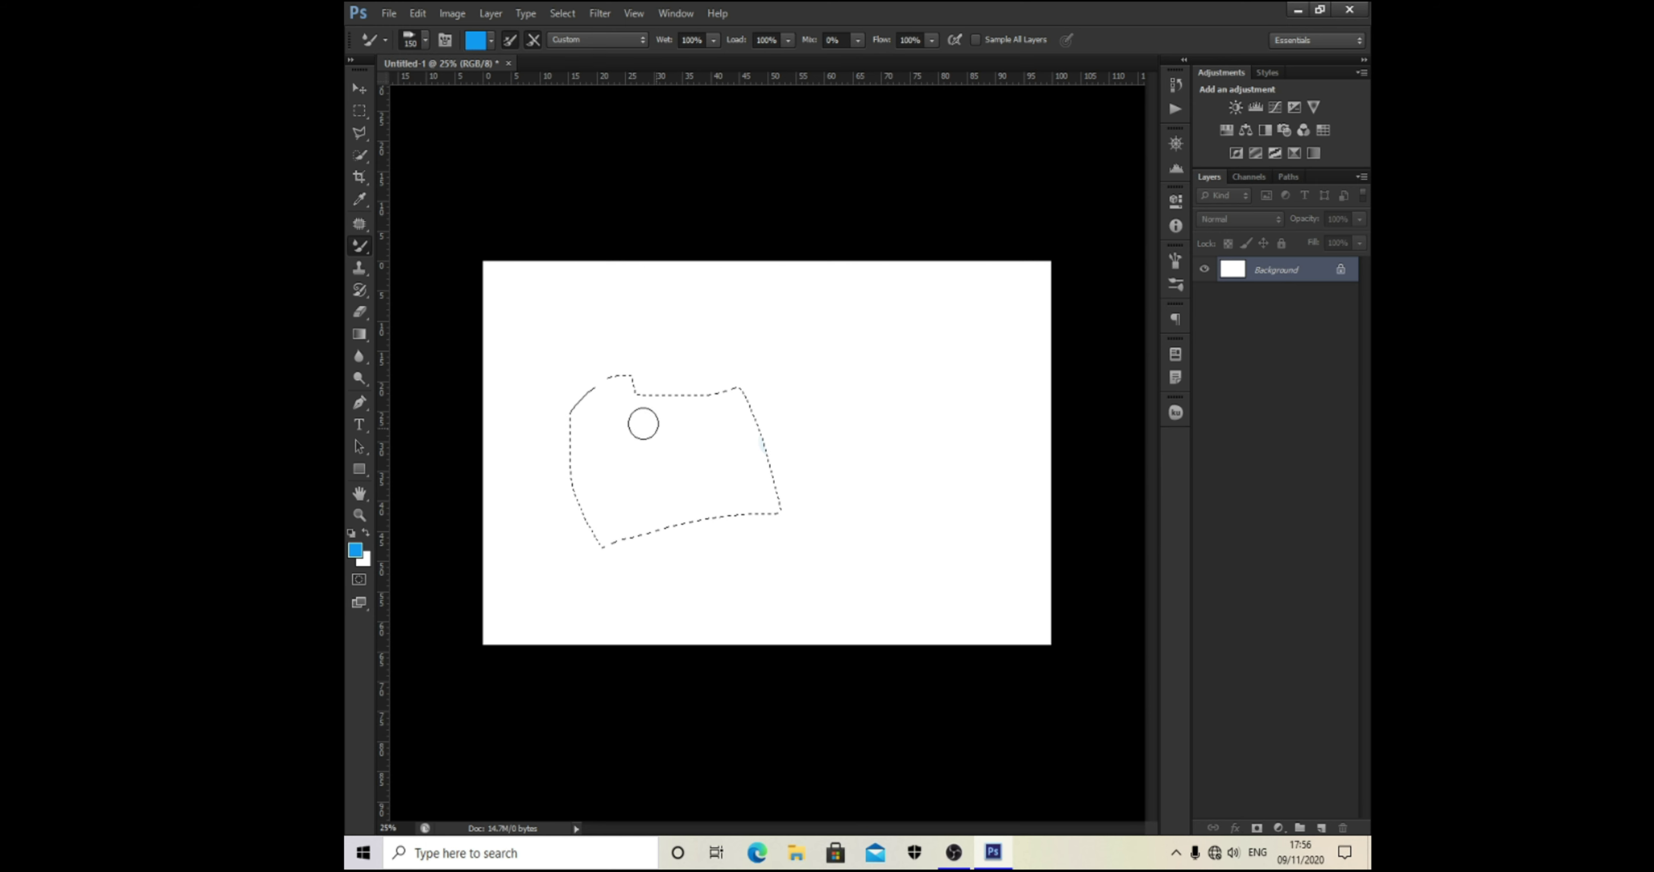
{"action": "left_click_drag", "start_coordinate": [640, 423], "coordinate": [749, 396]}
{"action": "mouse_move", "coordinate": [663, 465]}
{"action": "left_mouse_down"}
{"action": "mouse_move", "coordinate": [546, 577]}
{"action": "mouse_move", "coordinate": [645, 562]}
{"action": "mouse_move", "coordinate": [625, 518]}
{"action": "mouse_move", "coordinate": [579, 562]}
{"action": "mouse_move", "coordinate": [715, 532]}
{"action": "mouse_move", "coordinate": [645, 513]}
{"action": "mouse_move", "coordinate": [748, 514]}
{"action": "mouse_move", "coordinate": [721, 476]}
{"action": "mouse_move", "coordinate": [598, 458]}
{"action": "mouse_move", "coordinate": [665, 432]}
{"action": "mouse_move", "coordinate": [676, 471]}
{"action": "mouse_move", "coordinate": [628, 486]}
{"action": "mouse_move", "coordinate": [627, 444]}
{"action": "mouse_move", "coordinate": [737, 444]}
{"action": "mouse_move", "coordinate": [649, 451]}
{"action": "mouse_move", "coordinate": [623, 415]}
{"action": "mouse_move", "coordinate": [641, 399]}
{"action": "mouse_move", "coordinate": [611, 430]}
{"action": "mouse_move", "coordinate": [616, 393]}
{"action": "left_mouse_up"}
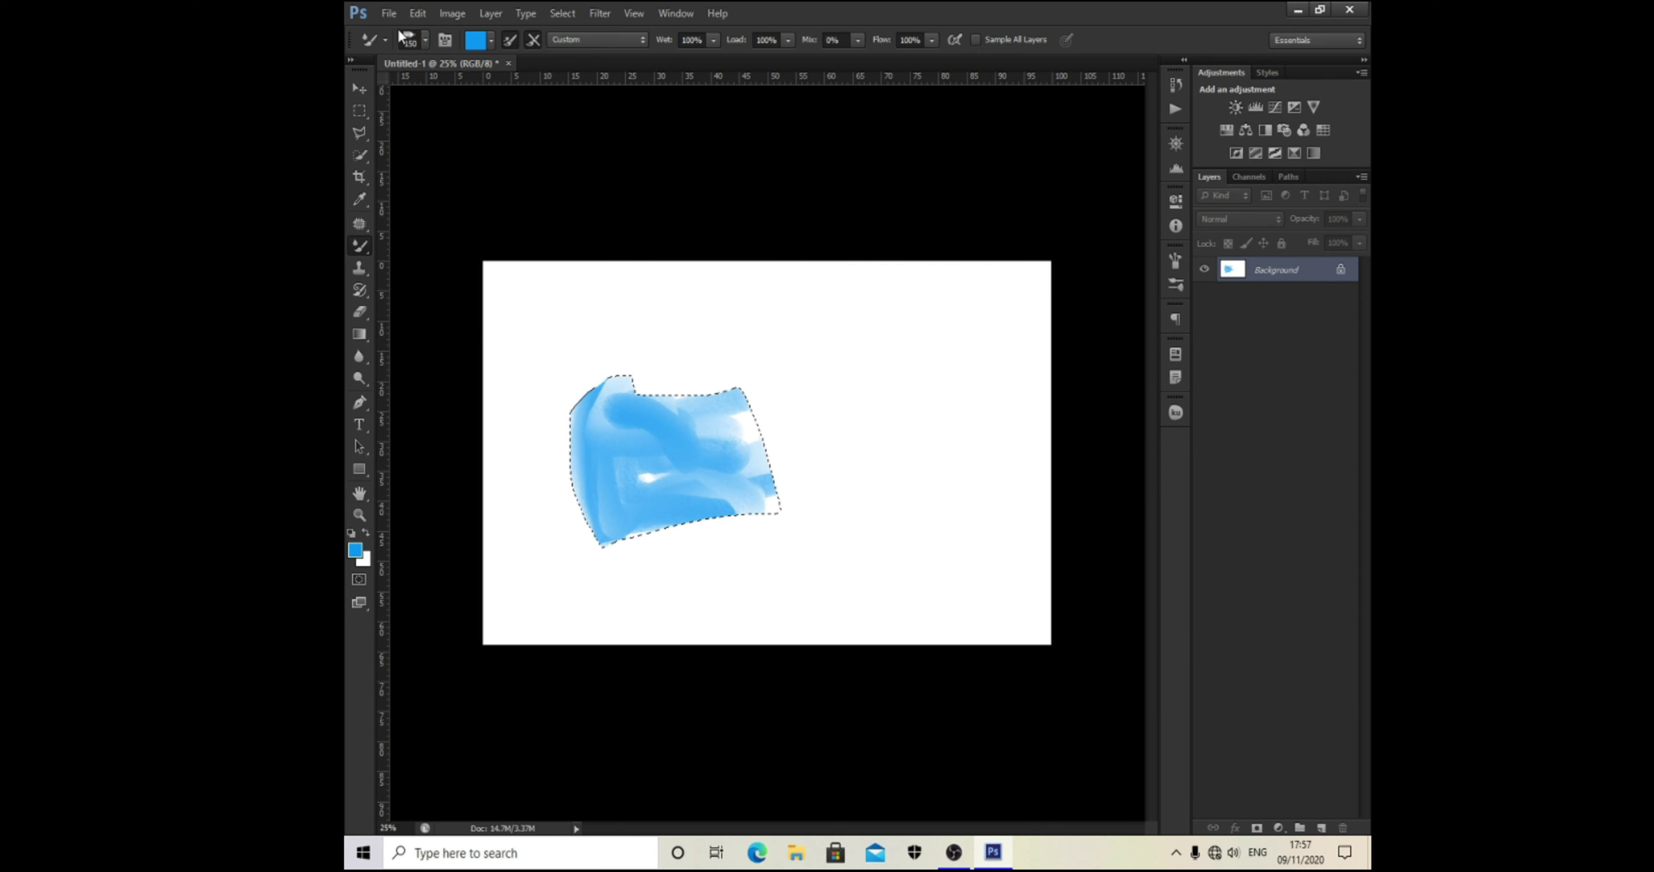
Step: Examine the Mixer Brush tool's presets, brush picker and brush load options
{"action": "left_click", "coordinate": [385, 38]}
{"action": "left_click", "coordinate": [384, 35]}
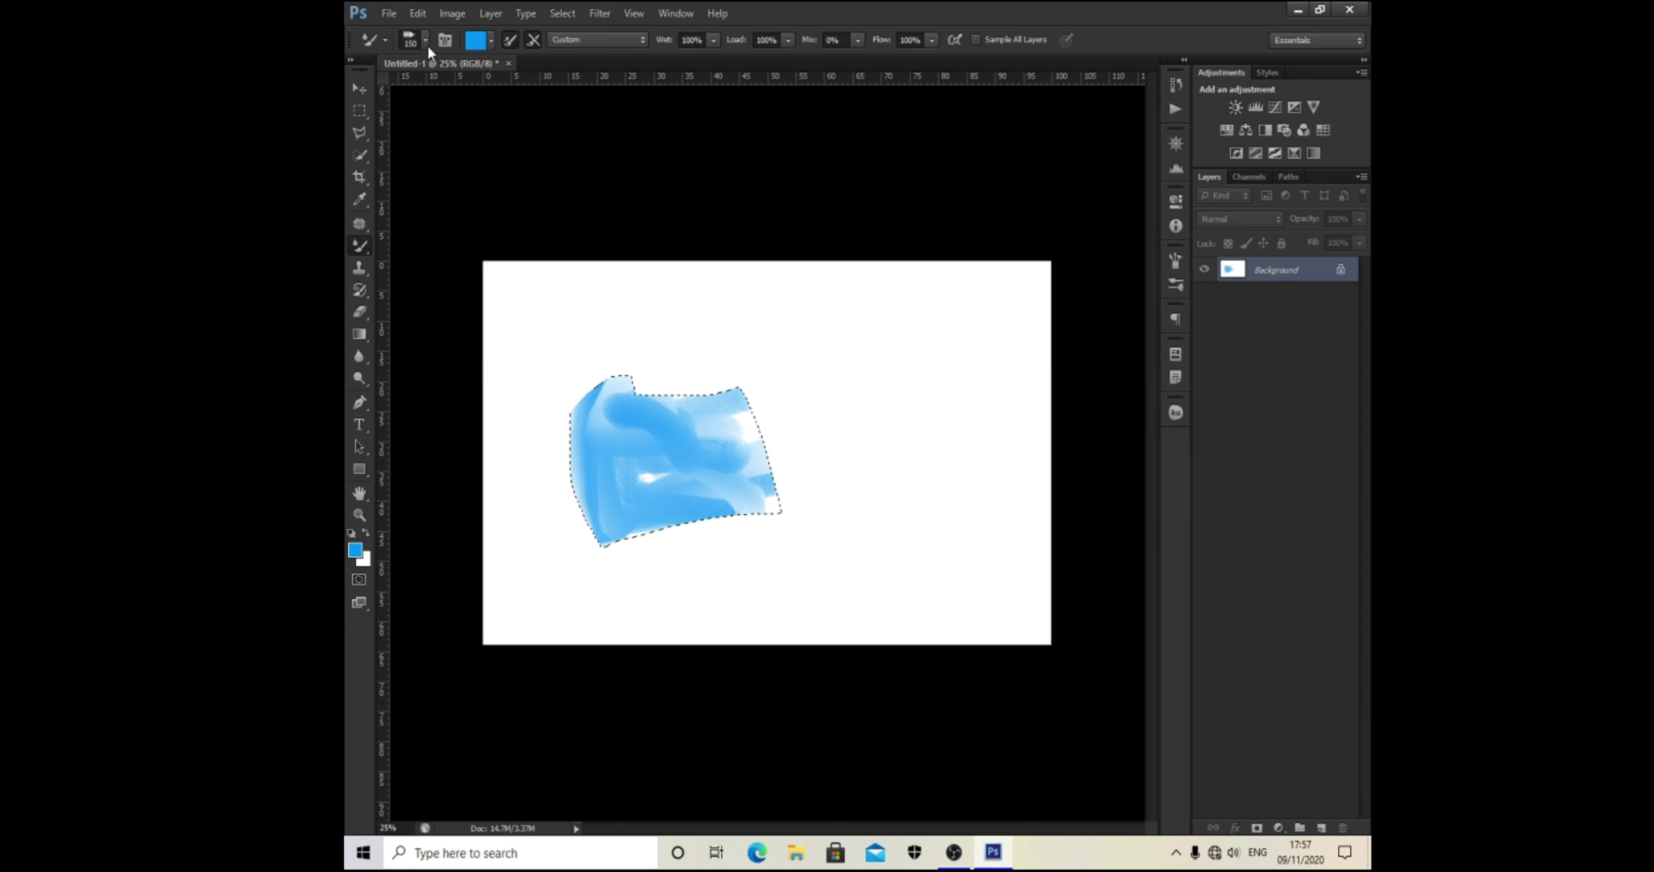
{"action": "left_click", "coordinate": [426, 40]}
{"action": "left_click", "coordinate": [427, 37]}
{"action": "left_click", "coordinate": [490, 42]}
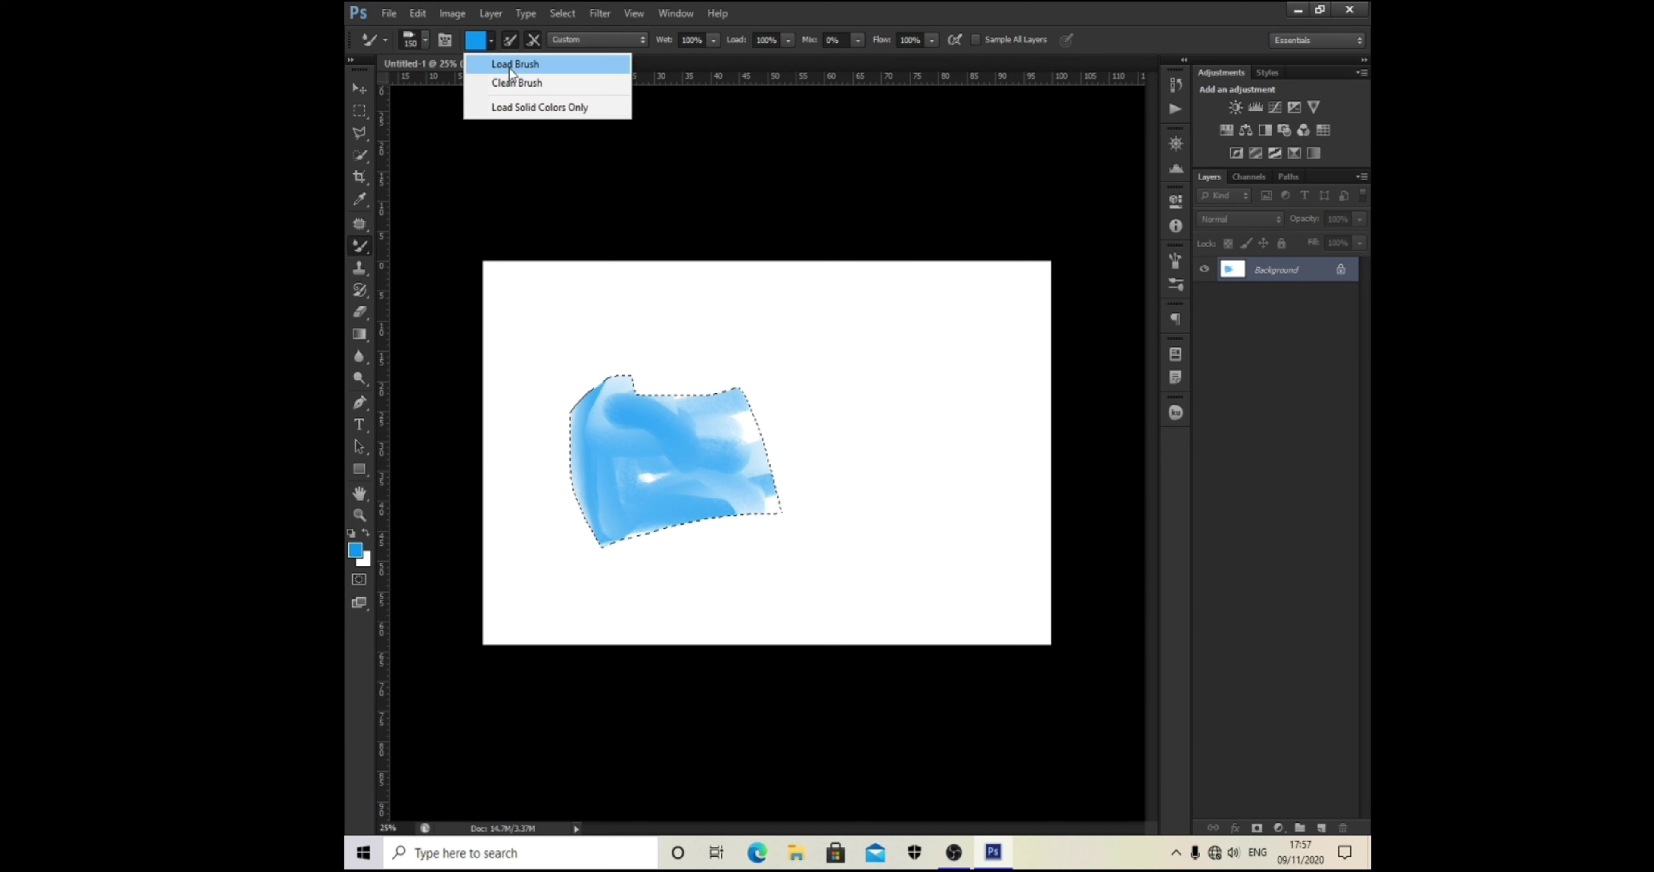
{"action": "left_click", "coordinate": [494, 43]}
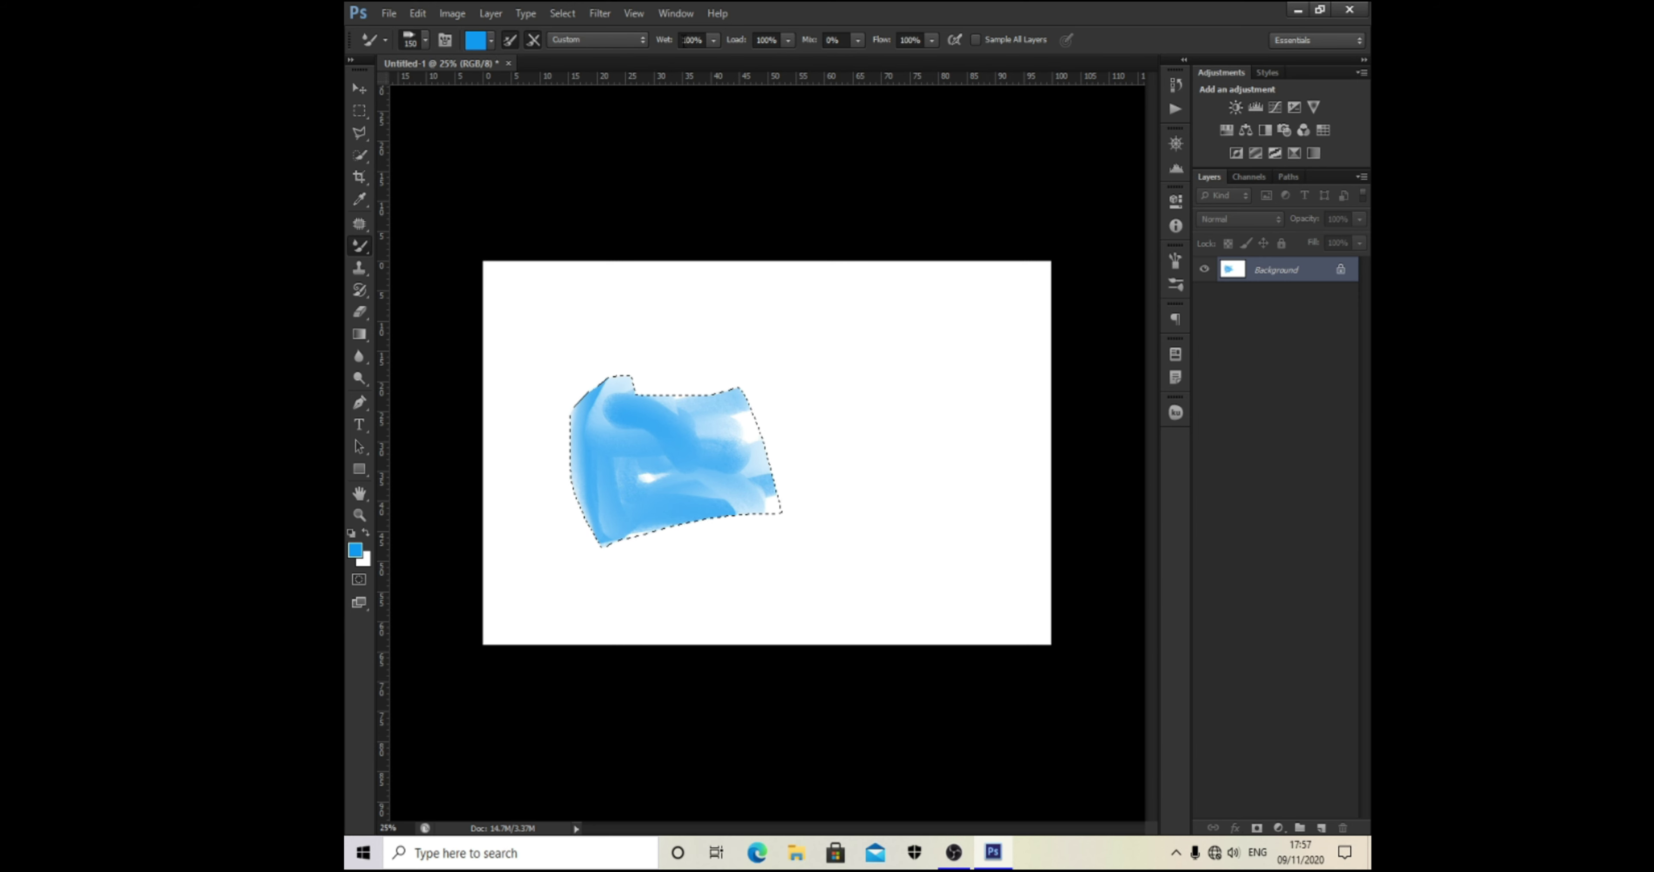
{"action": "left_click", "coordinate": [388, 38]}
{"action": "left_click", "coordinate": [420, 38]}
{"action": "left_click", "coordinate": [425, 38]}
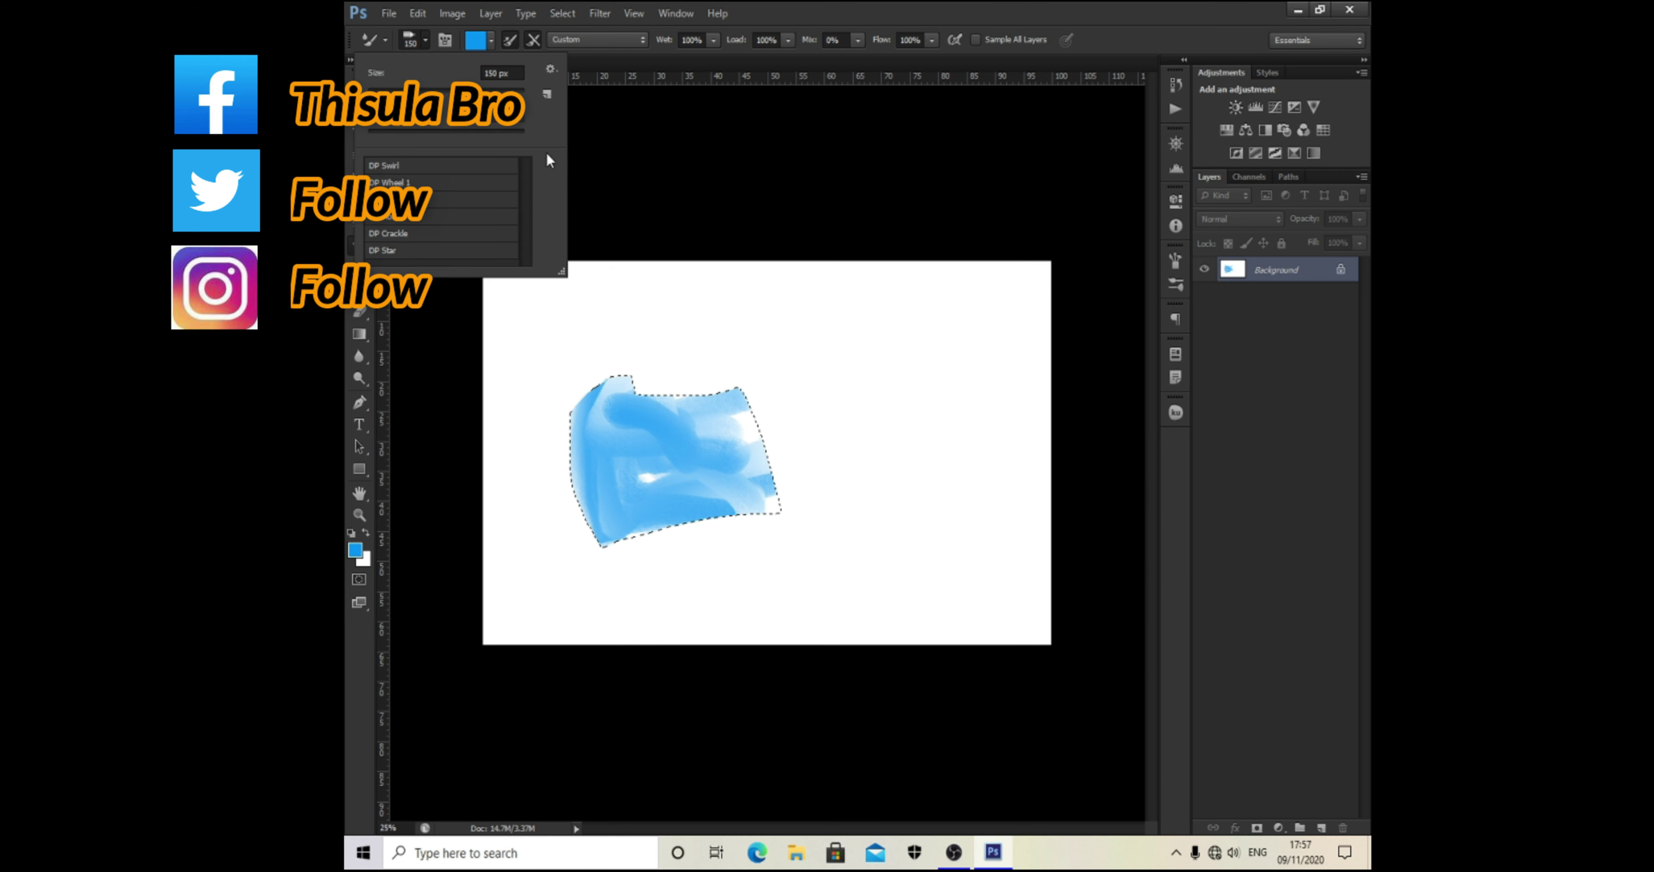
{"action": "left_click", "coordinate": [426, 40]}
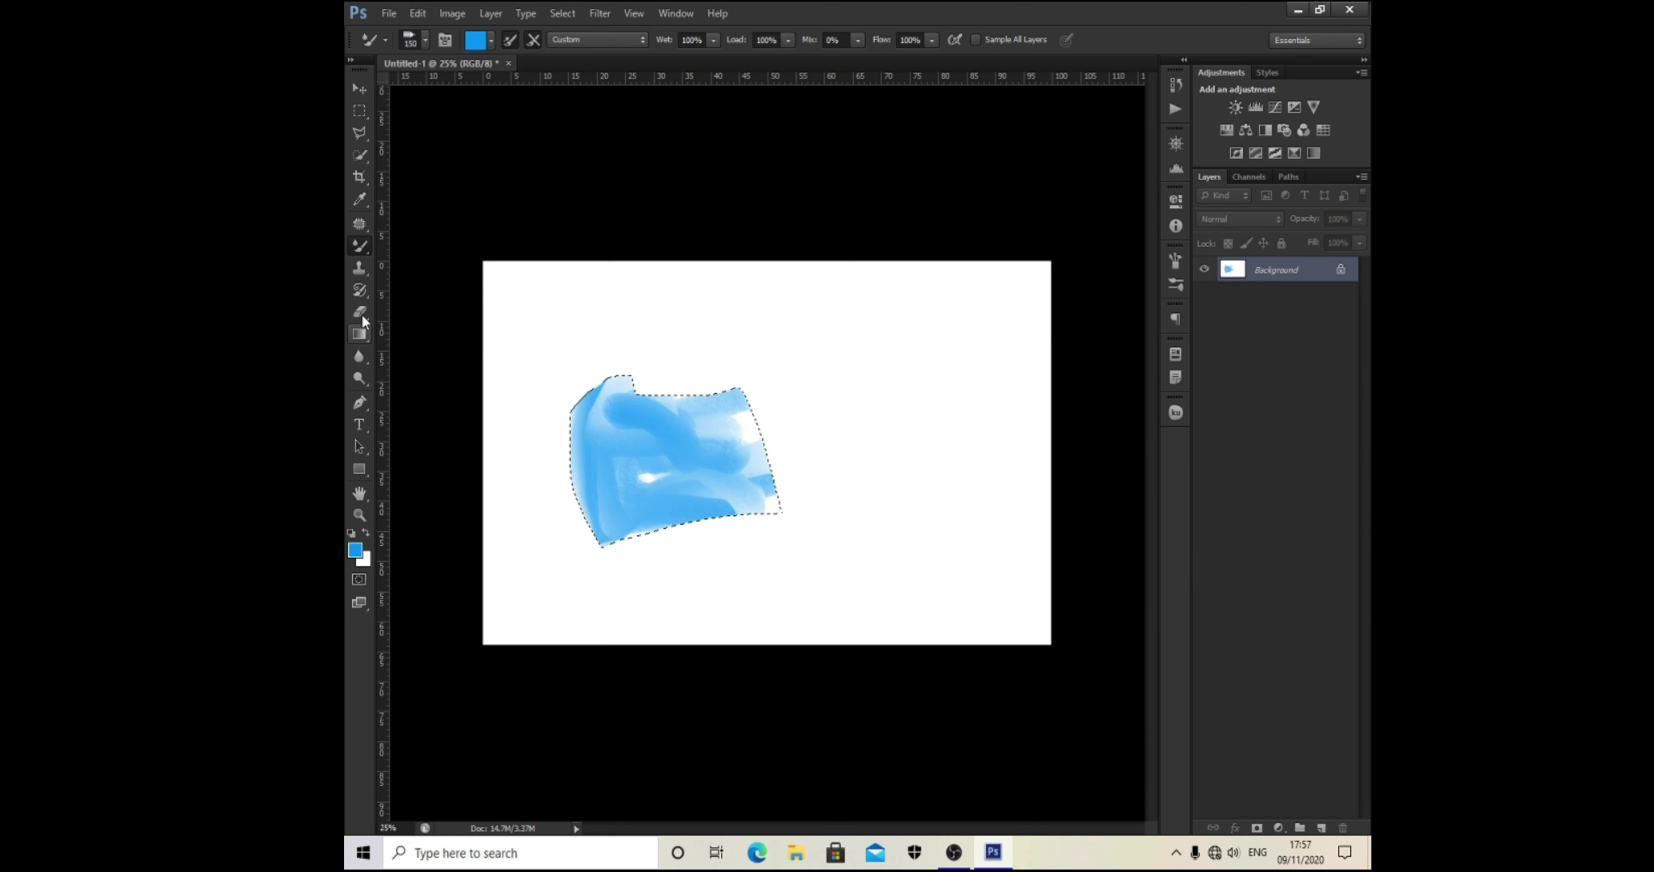
Step: Review the tool variants grouped with the Clone Stamp, Mixer Brush, Patch, Eyedropper, Crop and Quick Selection tools
{"action": "left_click", "coordinate": [359, 267]}
{"action": "right_click", "coordinate": [360, 272]}
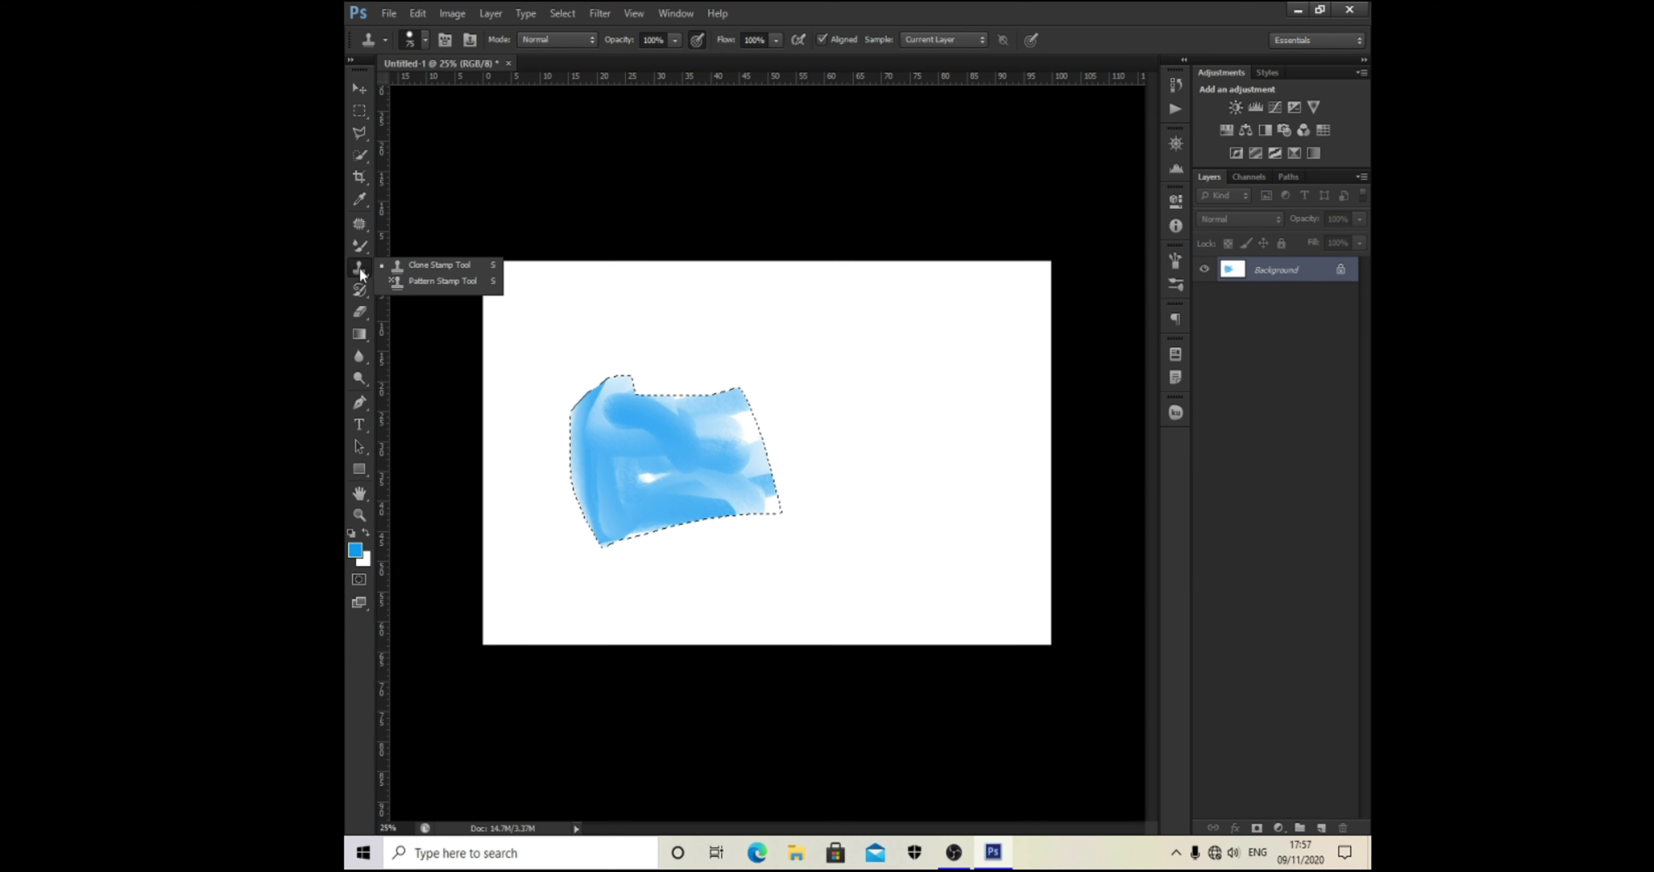
{"action": "left_click", "coordinate": [356, 242]}
{"action": "right_click", "coordinate": [357, 243]}
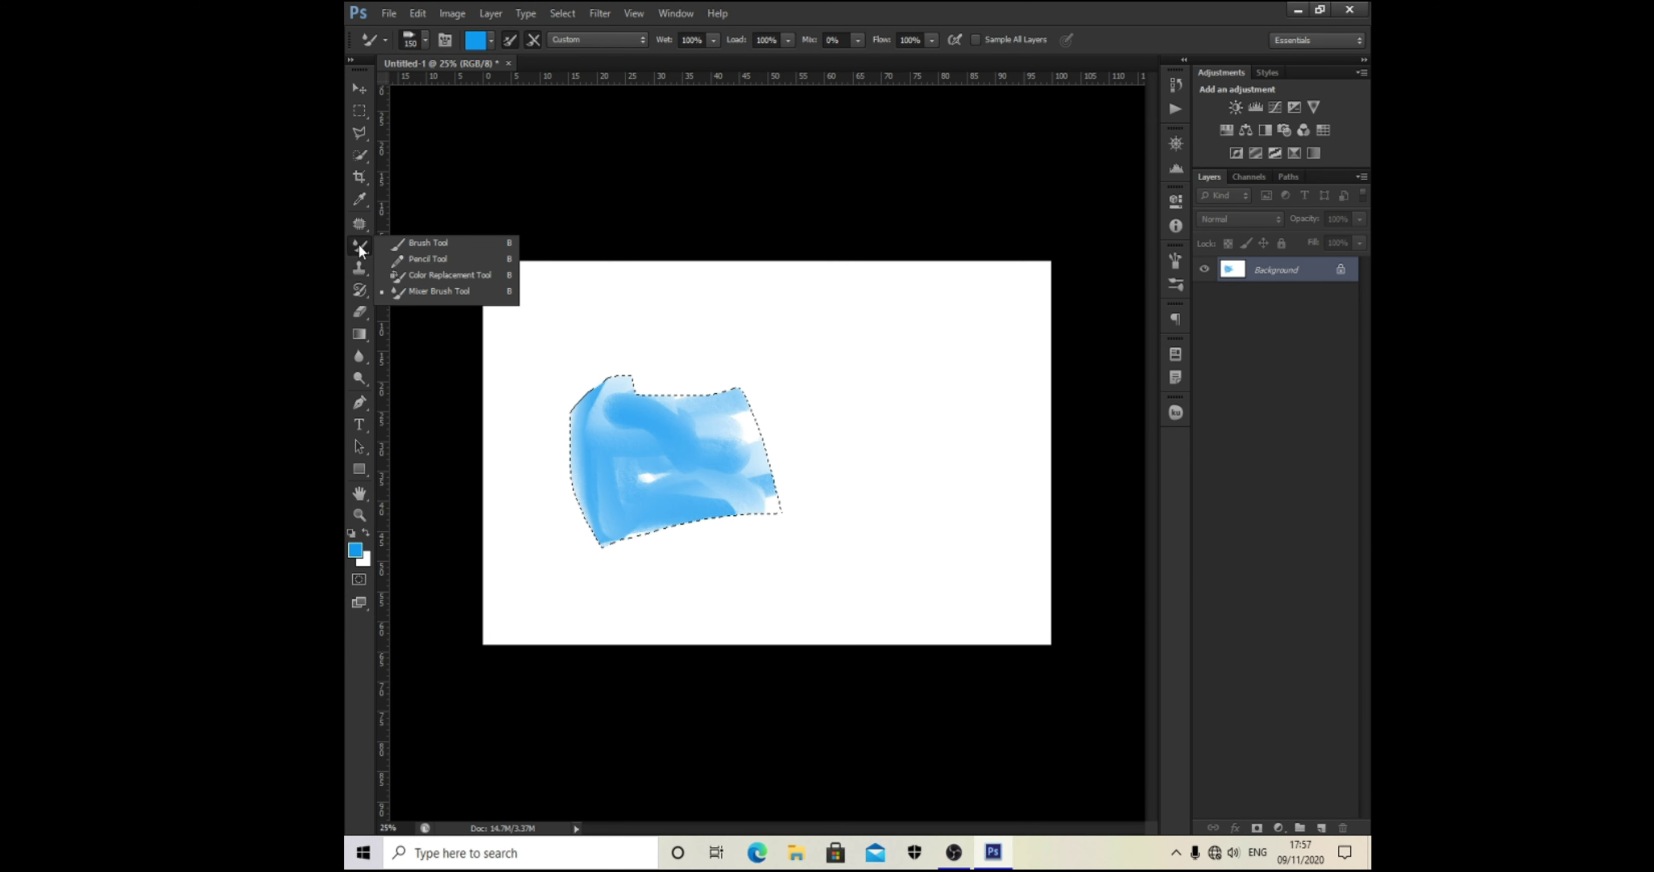
{"action": "left_click", "coordinate": [360, 224]}
{"action": "right_click", "coordinate": [360, 224]}
{"action": "left_click", "coordinate": [361, 198]}
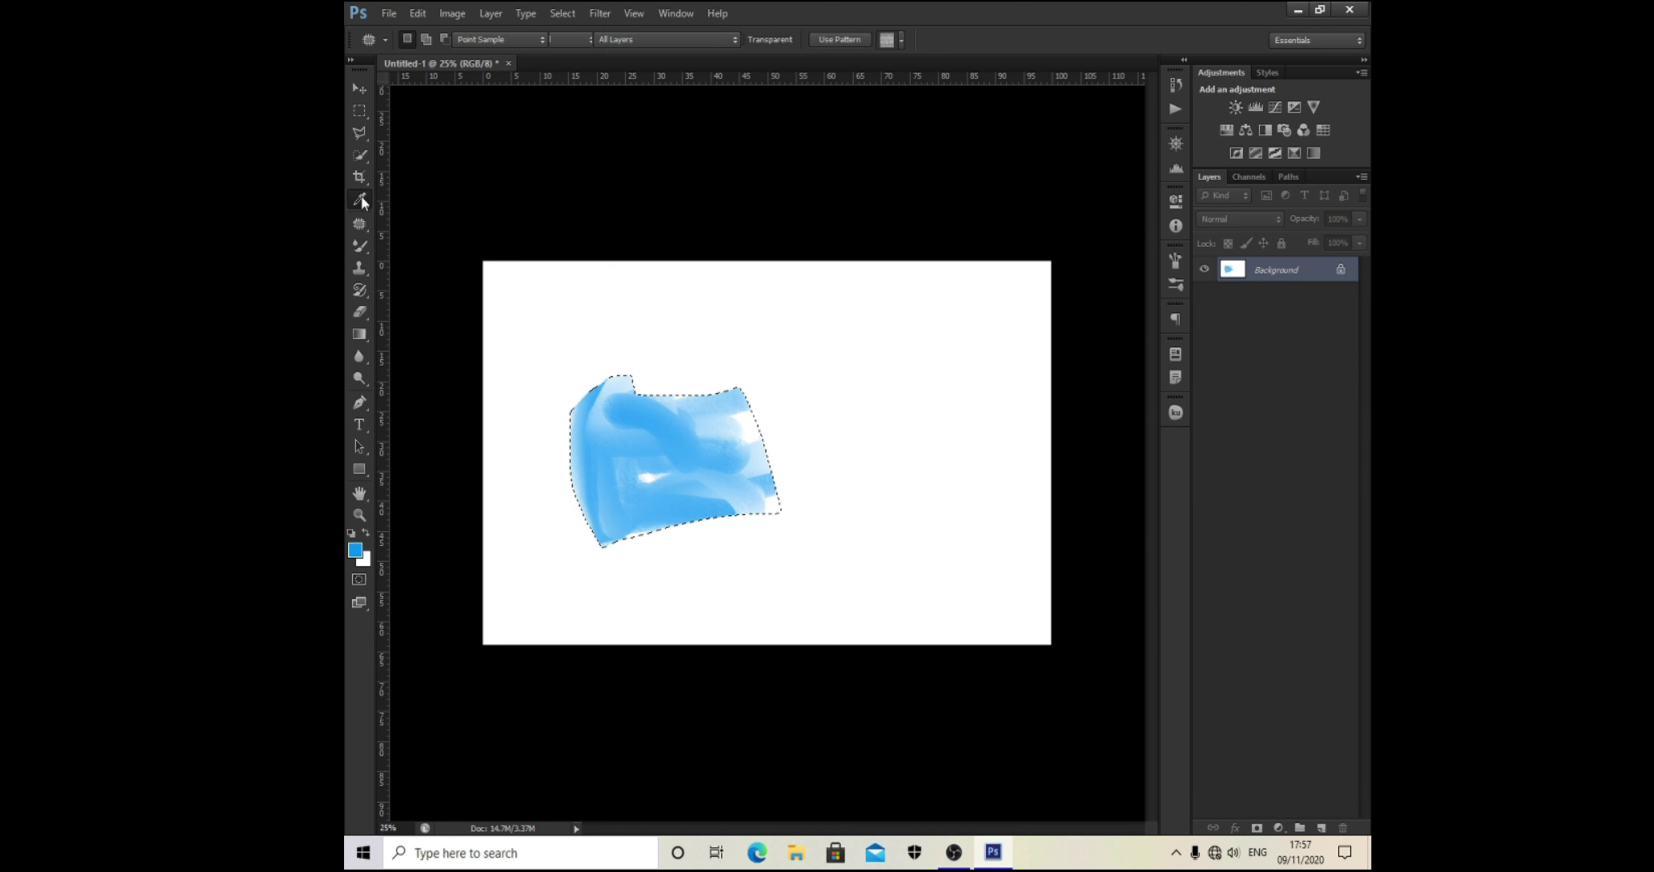
{"action": "right_click", "coordinate": [361, 195]}
{"action": "left_click", "coordinate": [358, 176]}
{"action": "right_click", "coordinate": [355, 175]}
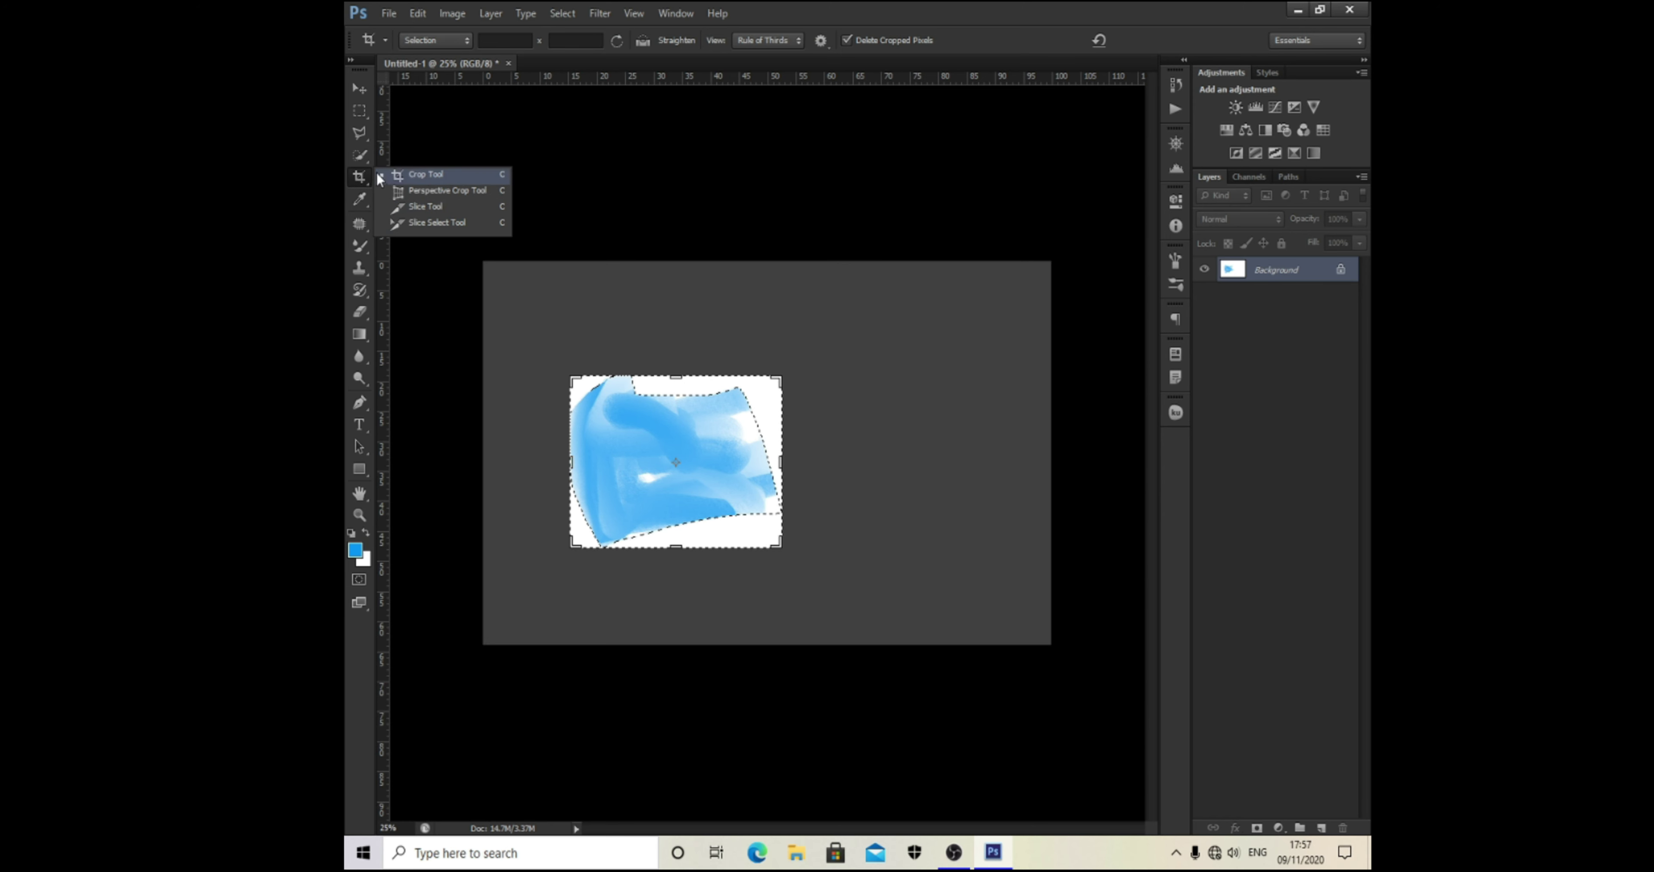
{"action": "left_click", "coordinate": [351, 154]}
{"action": "right_click", "coordinate": [351, 155]}
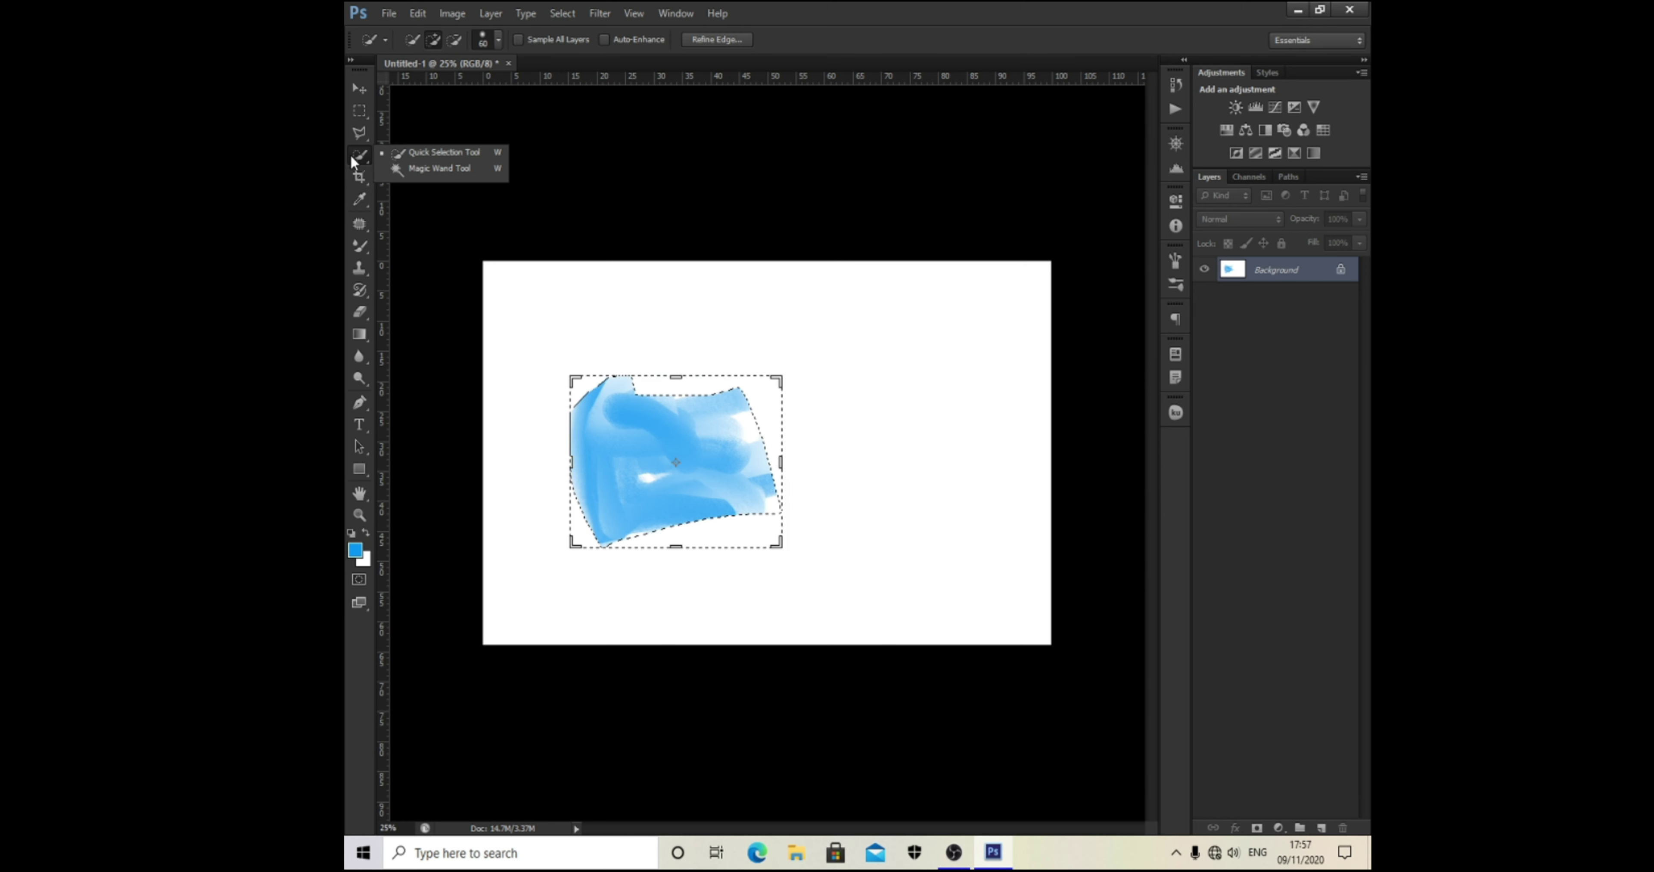
Step: Try to use the Clone Stamp tool on the blue painted area without defining a source point
{"action": "left_click", "coordinate": [357, 270]}
{"action": "right_click", "coordinate": [357, 270]}
{"action": "left_click", "coordinate": [646, 486]}
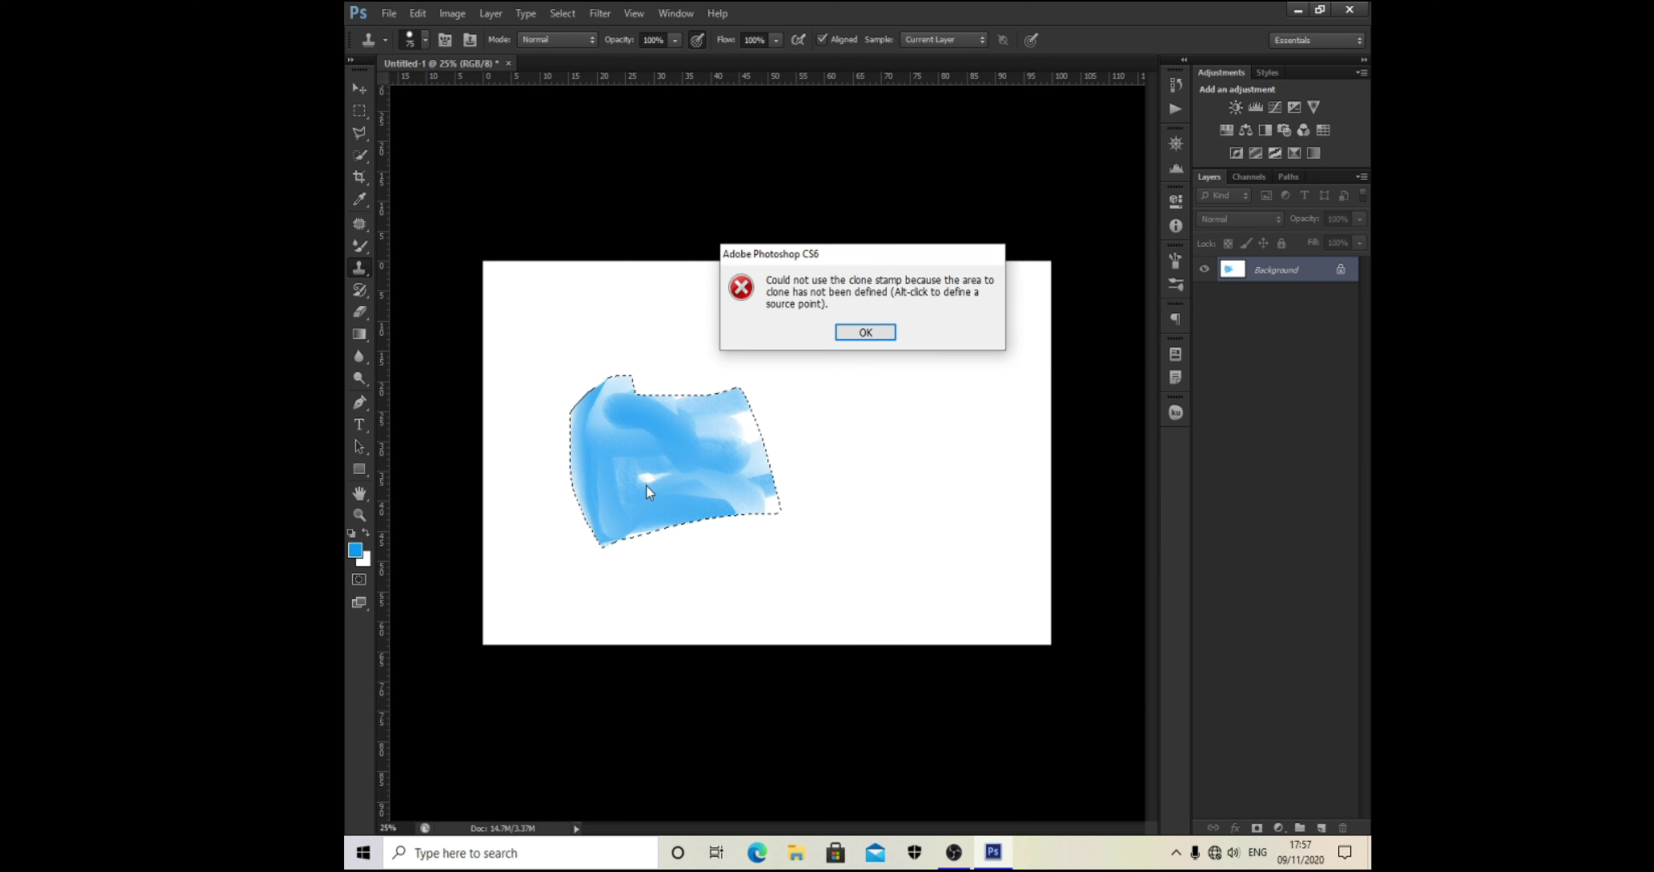
{"action": "left_click", "coordinate": [856, 334]}
{"action": "left_click", "coordinate": [639, 499]}
{"action": "left_click", "coordinate": [856, 333]}
{"action": "left_click", "coordinate": [832, 390]}
{"action": "left_click", "coordinate": [855, 333]}
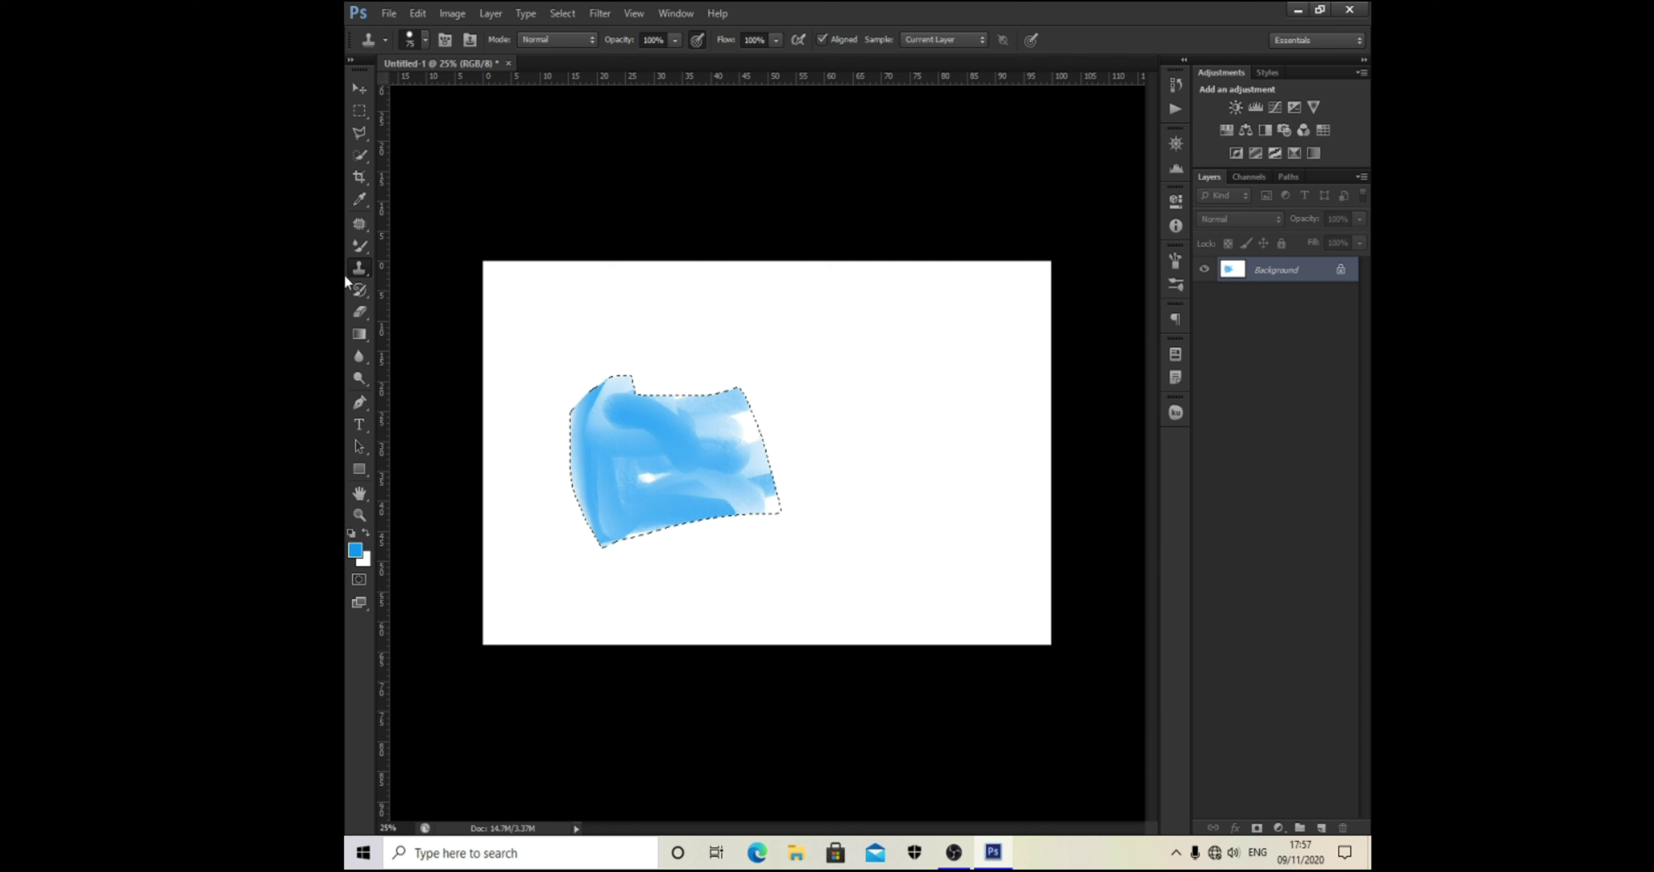
{"action": "right_click", "coordinate": [363, 267]}
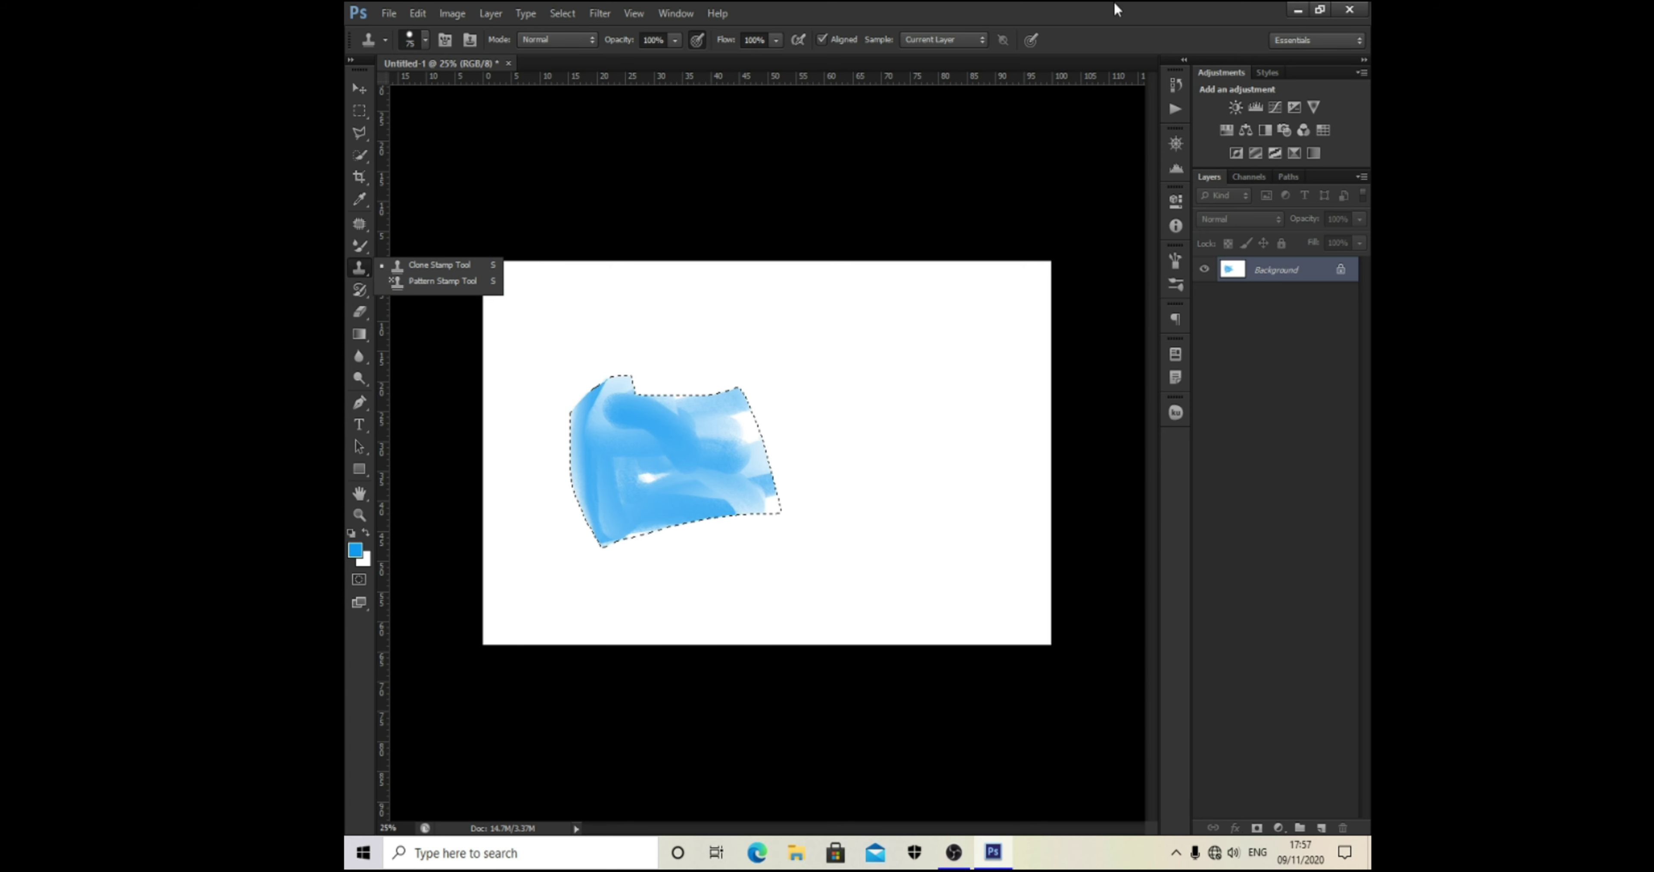
{"action": "left_click", "coordinate": [573, 421]}
{"action": "left_click", "coordinate": [858, 334]}
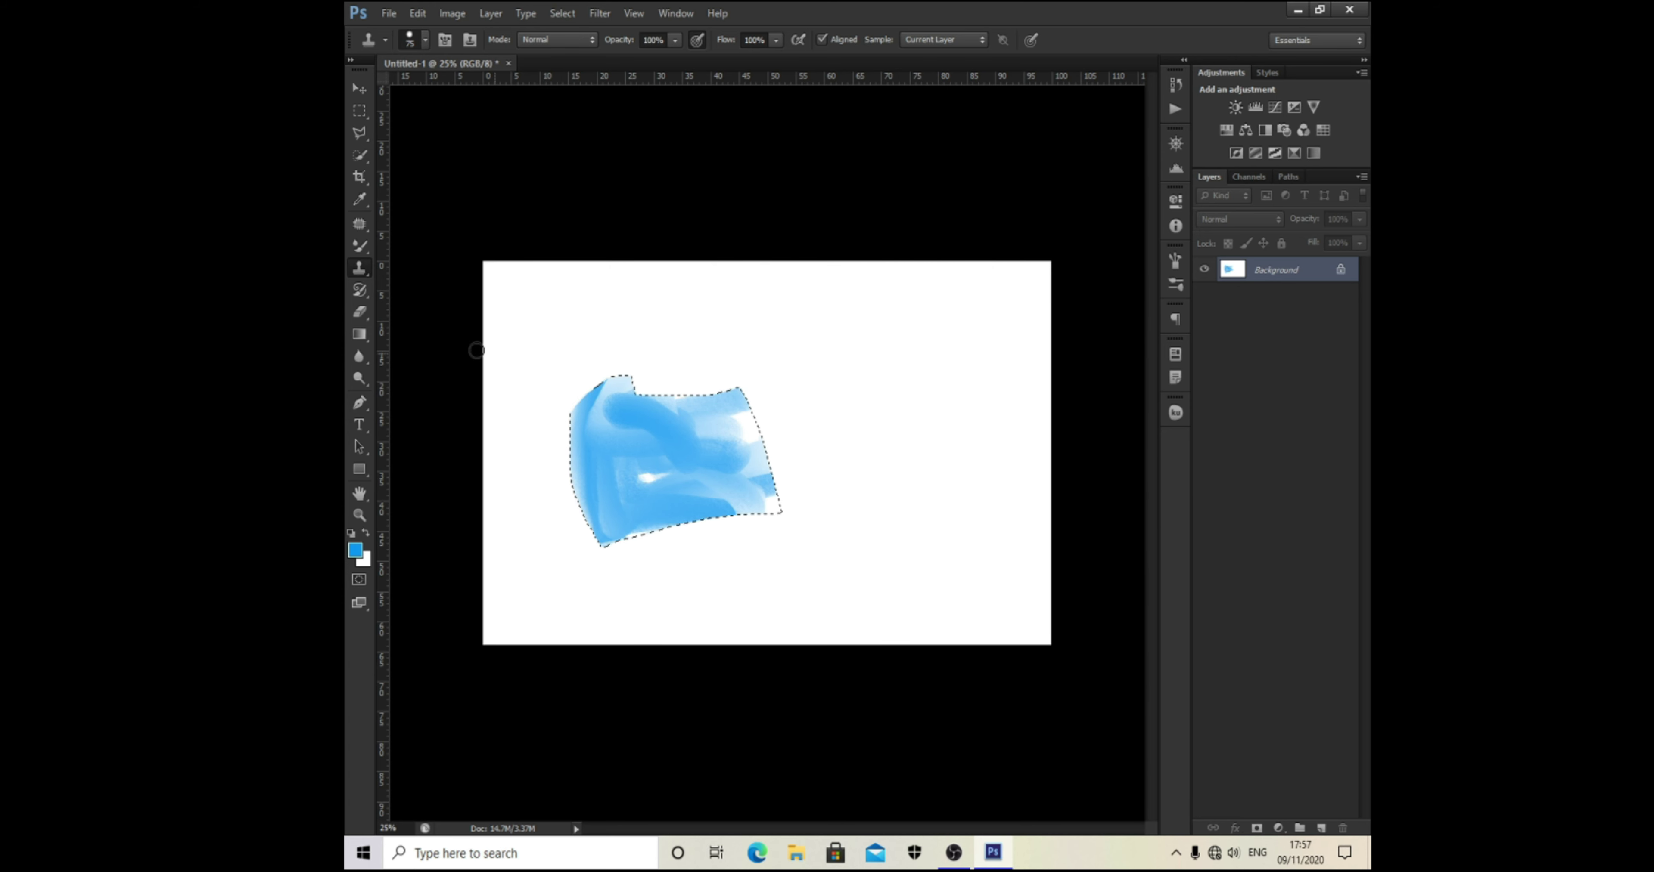
Step: View the History Brush variants, and erase the blue paint inside the selection with the Eraser tool at size 200
{"action": "left_click", "coordinate": [364, 297]}
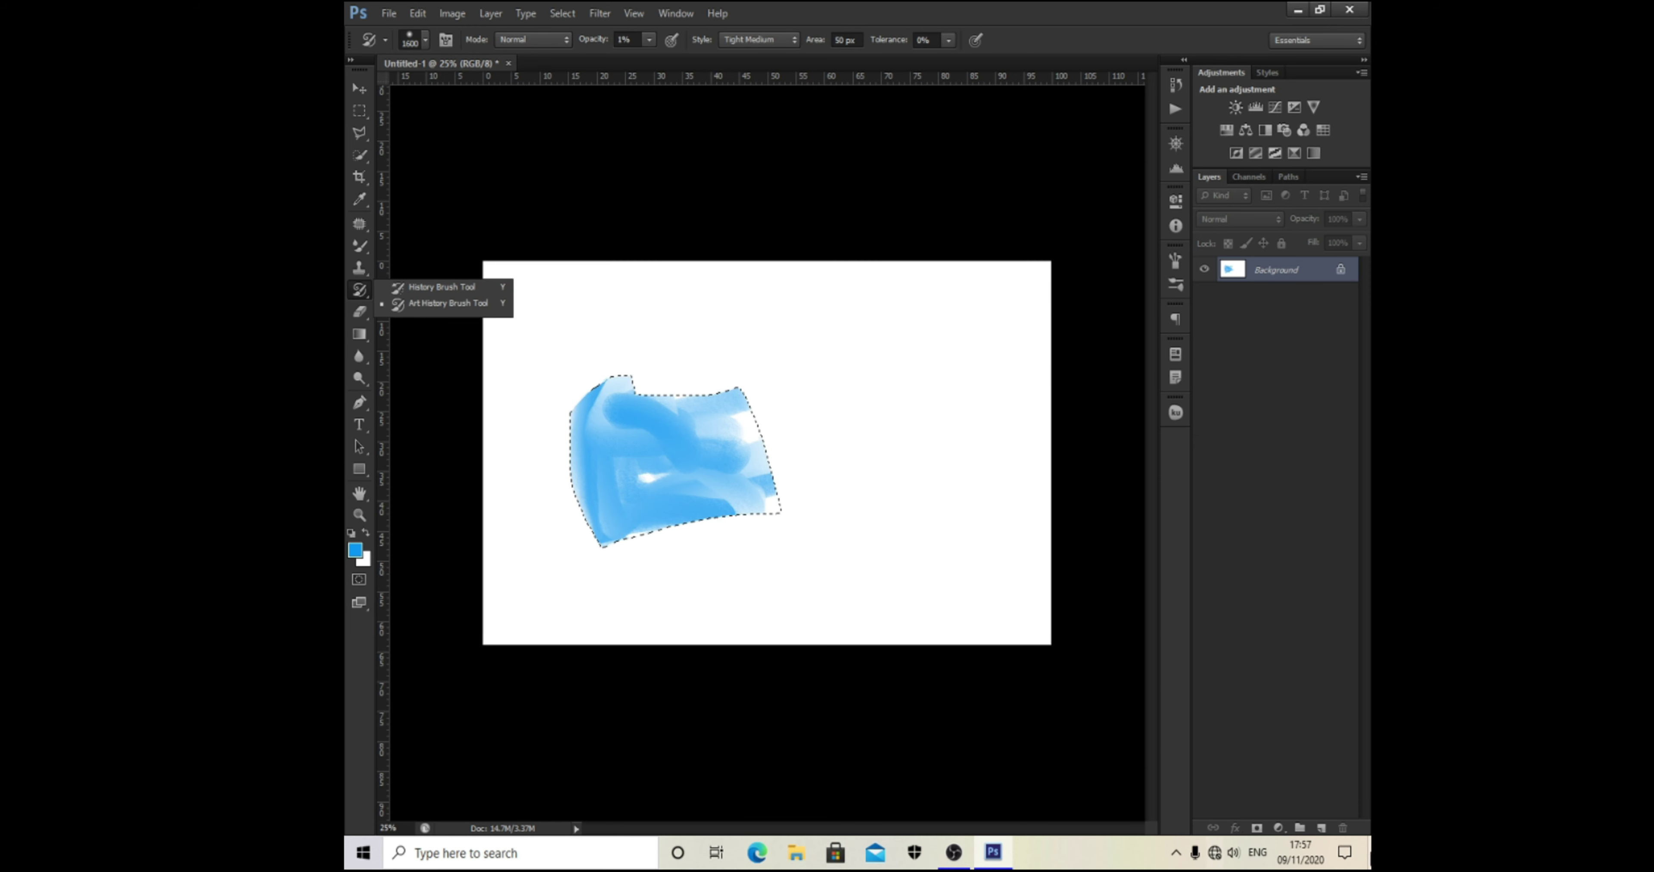
{"action": "left_click", "coordinate": [362, 312]}
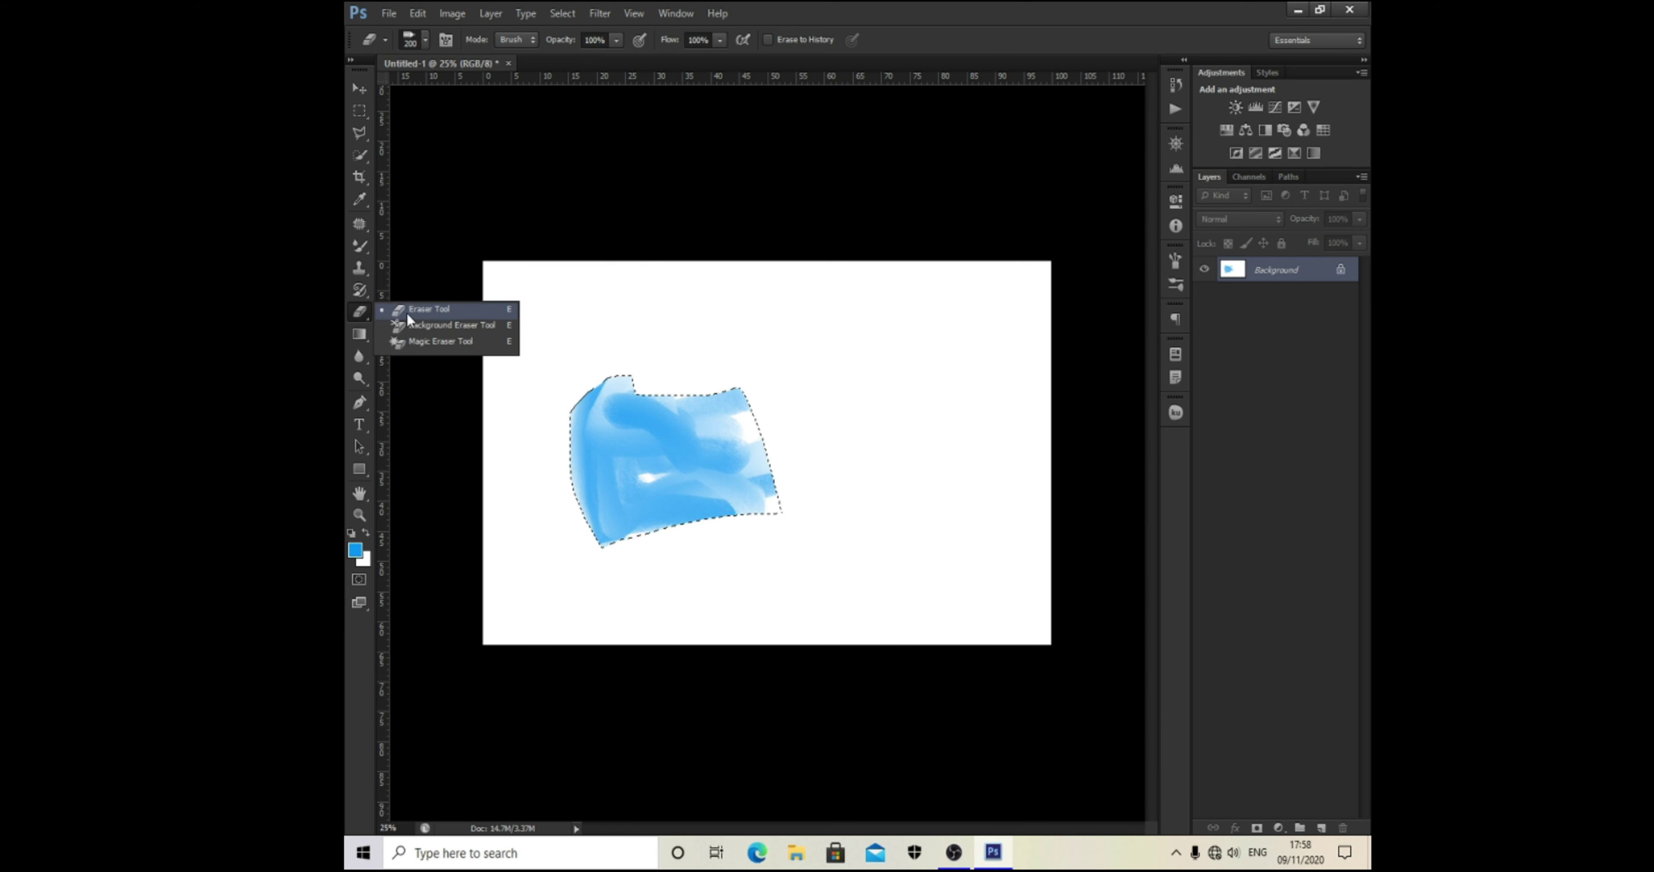
{"action": "left_click", "coordinate": [418, 309]}
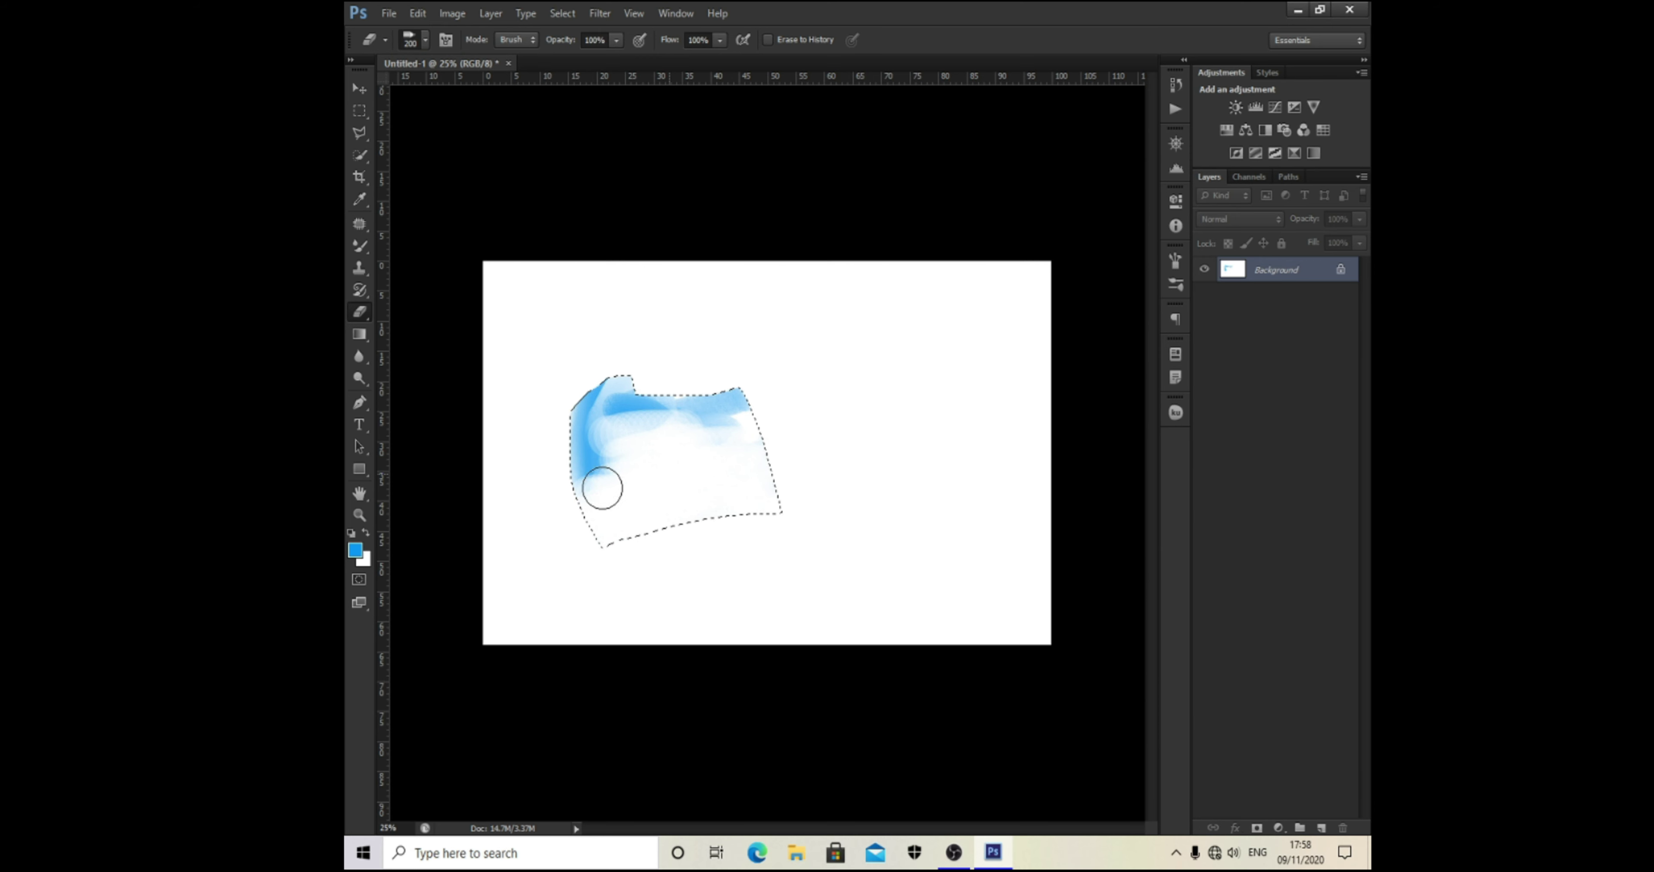
{"action": "left_click_drag", "start_coordinate": [667, 425], "coordinate": [623, 405]}
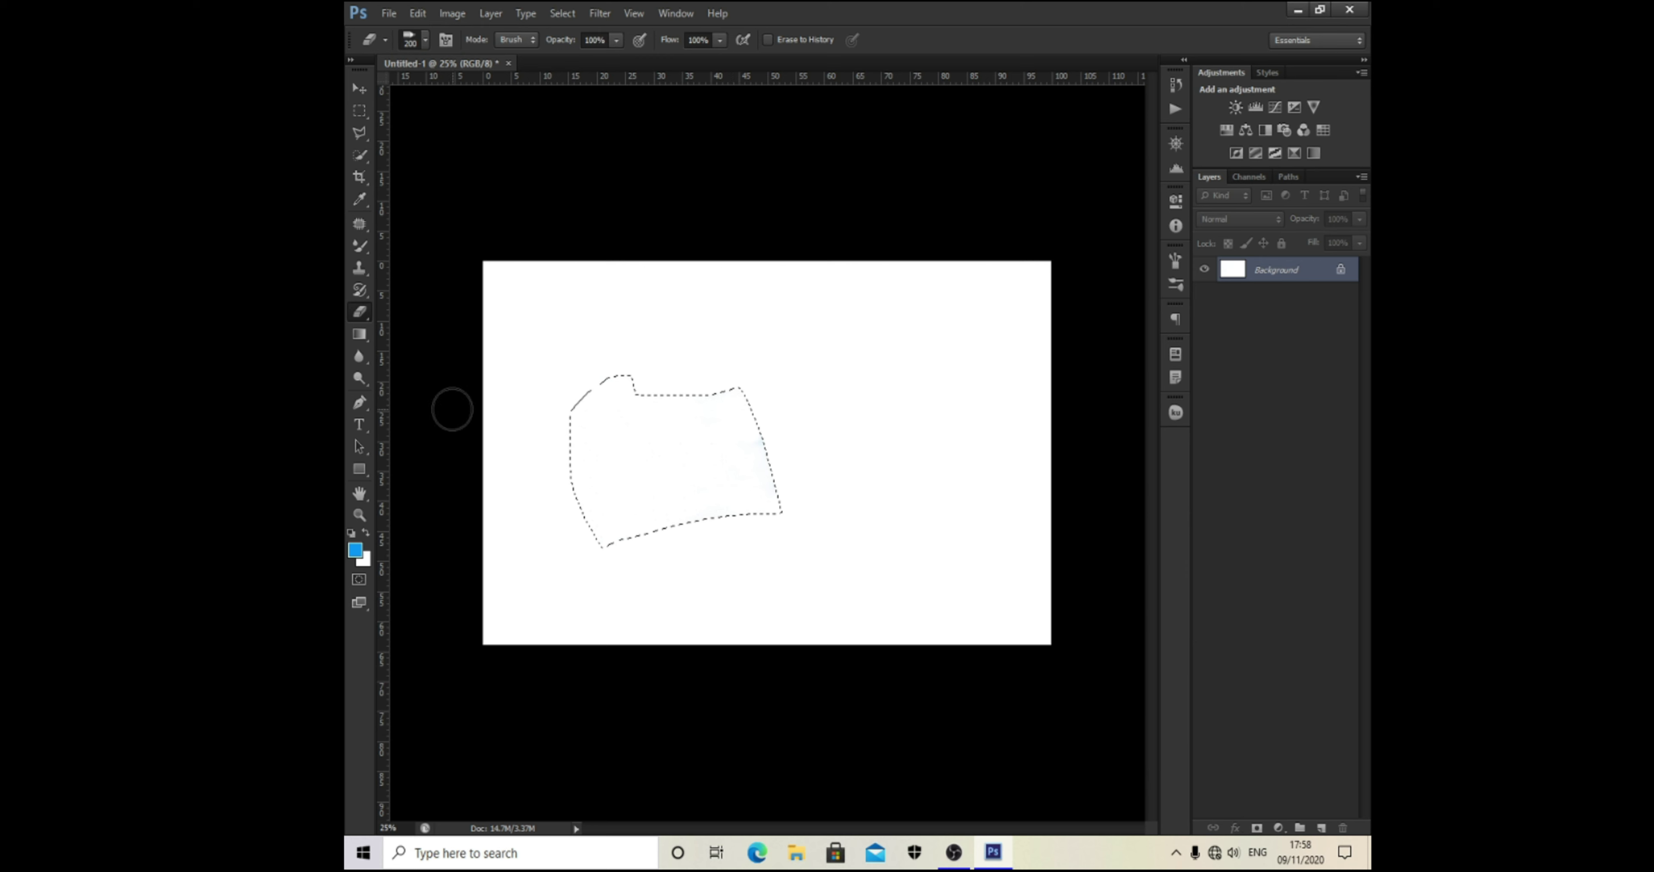
Step: Apply several gradients across the selected area with the Gradient tool in Screen mode at 90% opacity
{"action": "left_click", "coordinate": [357, 335]}
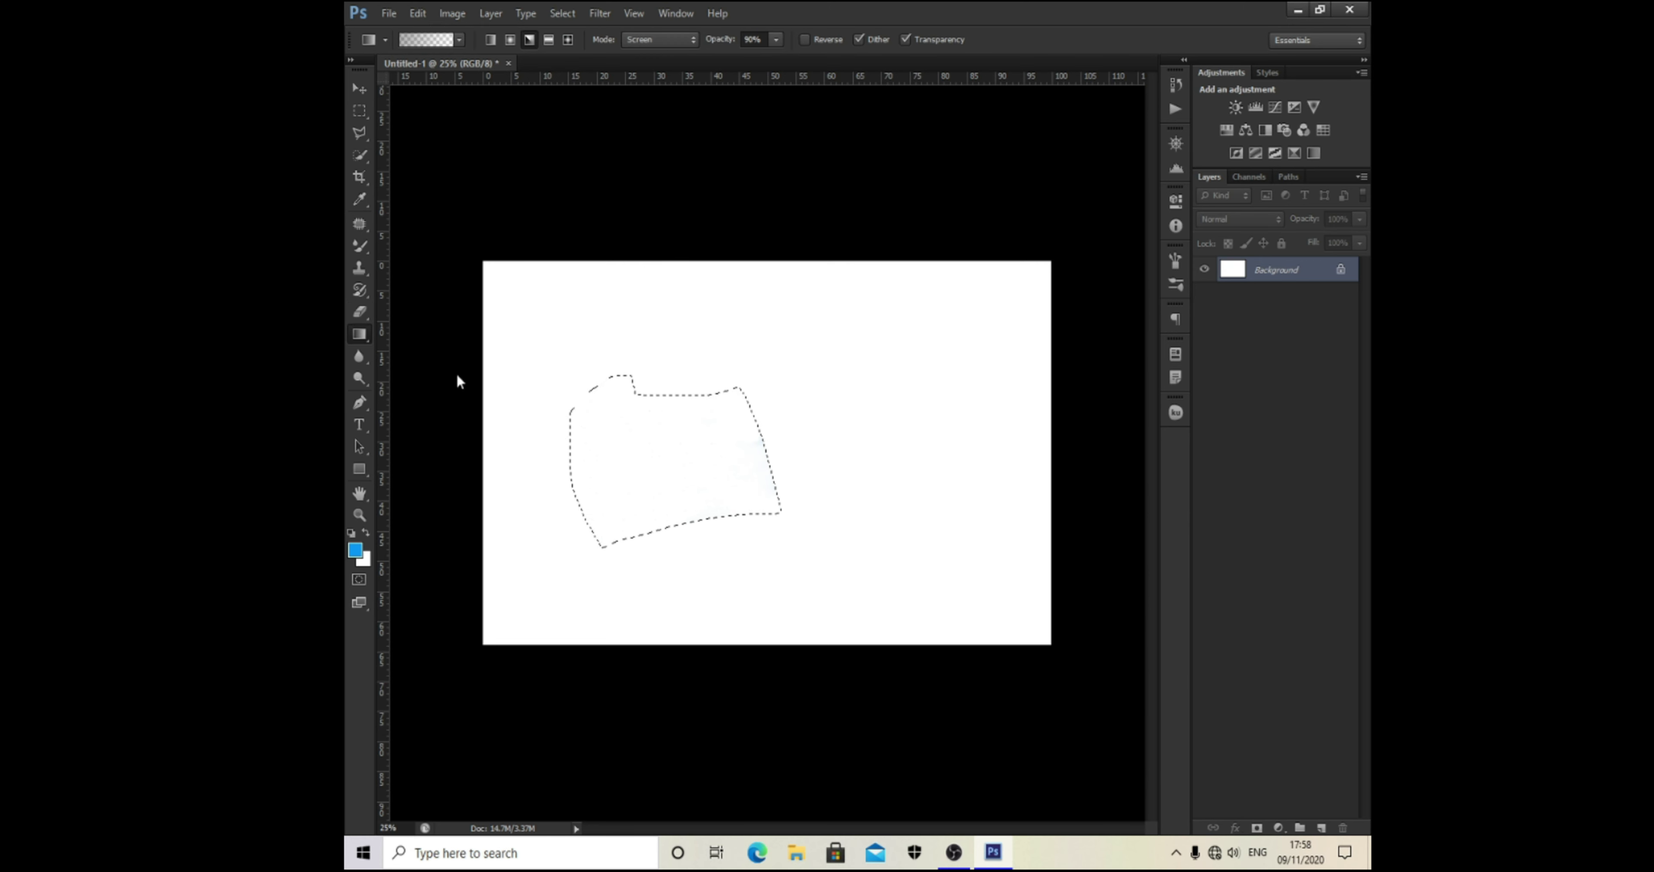
{"action": "left_click_drag", "start_coordinate": [870, 427], "coordinate": [996, 678]}
{"action": "left_click_drag", "start_coordinate": [753, 271], "coordinate": [796, 306]}
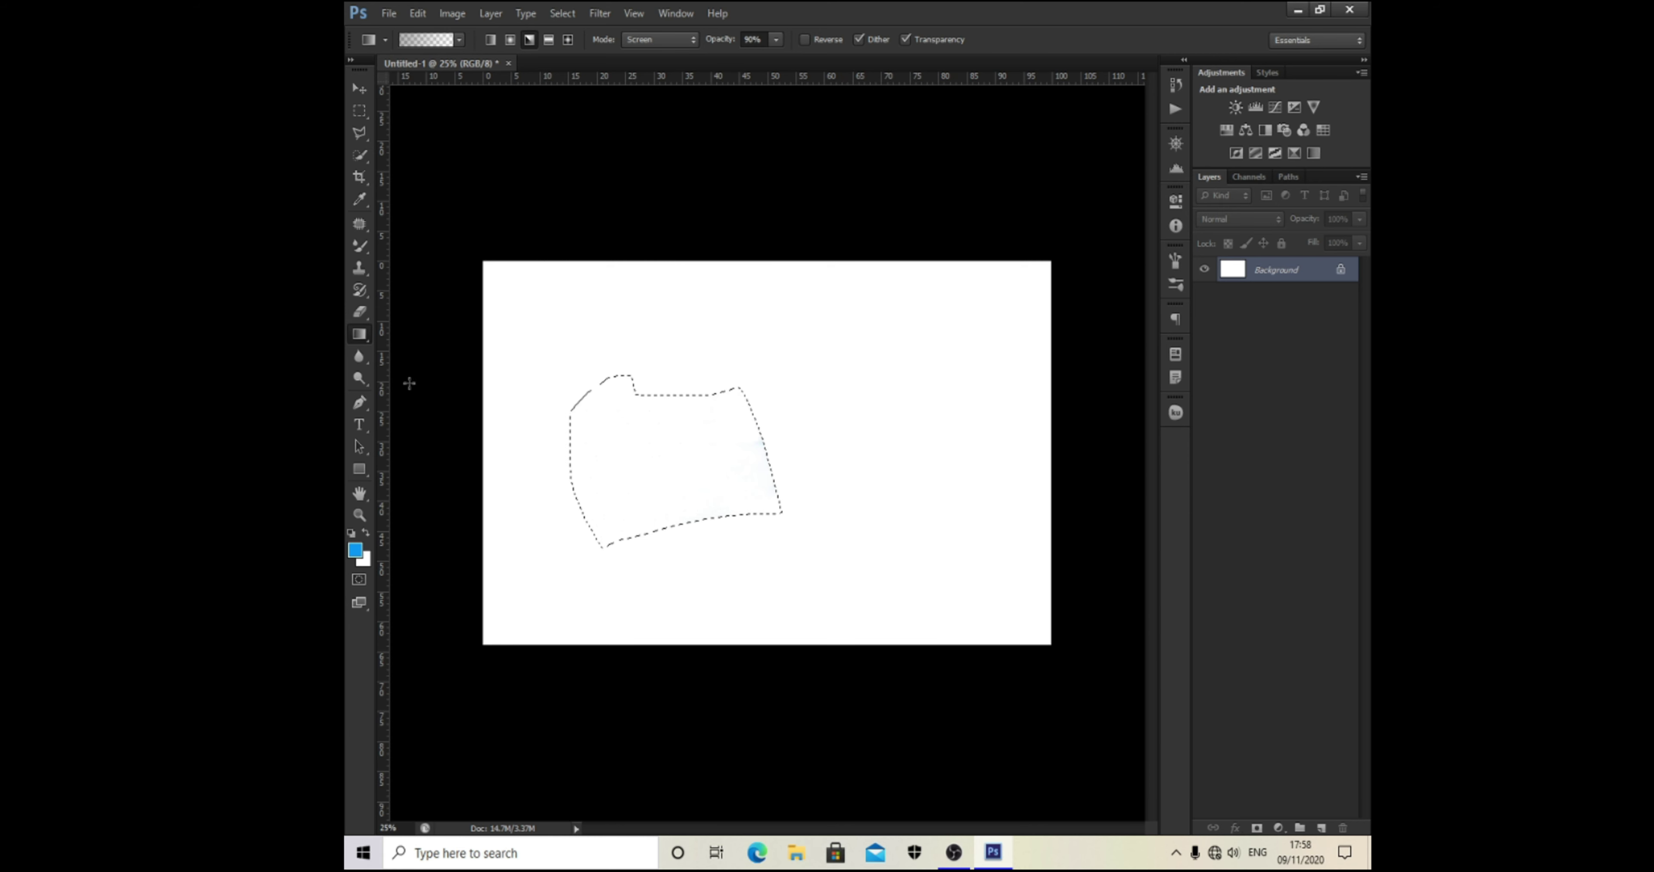
{"action": "left_click_drag", "start_coordinate": [760, 305], "coordinate": [999, 777]}
{"action": "left_click_drag", "start_coordinate": [879, 240], "coordinate": [486, 738]}
{"action": "left_click_drag", "start_coordinate": [966, 229], "coordinate": [848, 768]}
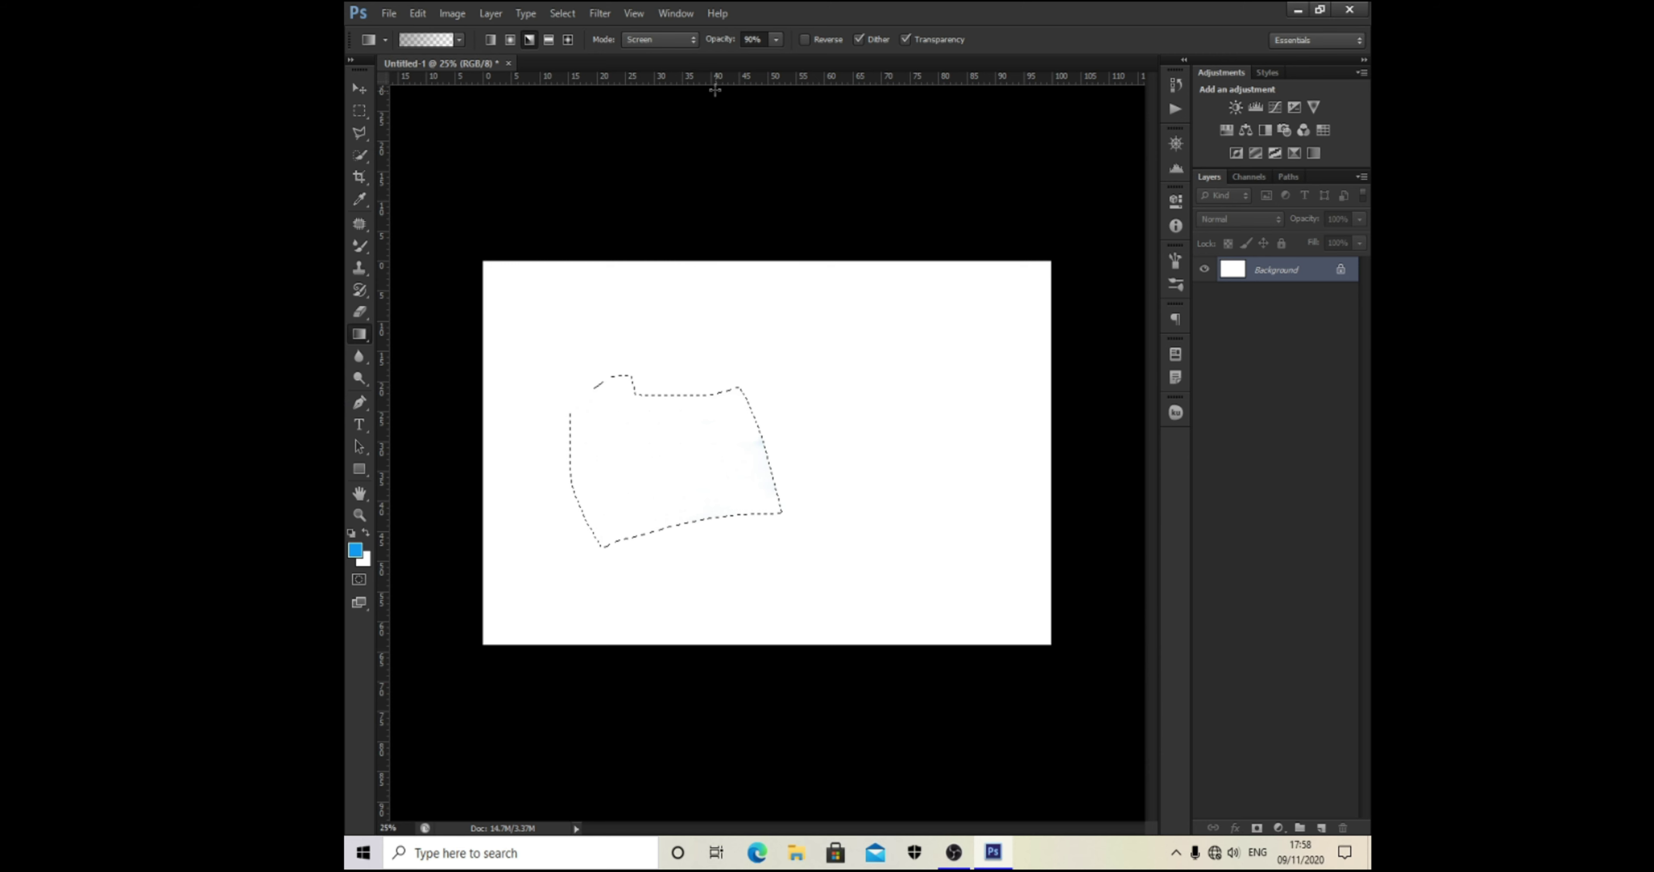
{"action": "left_click_drag", "start_coordinate": [742, 453], "coordinate": [771, 705]}
{"action": "left_click_drag", "start_coordinate": [671, 173], "coordinate": [787, 751]}
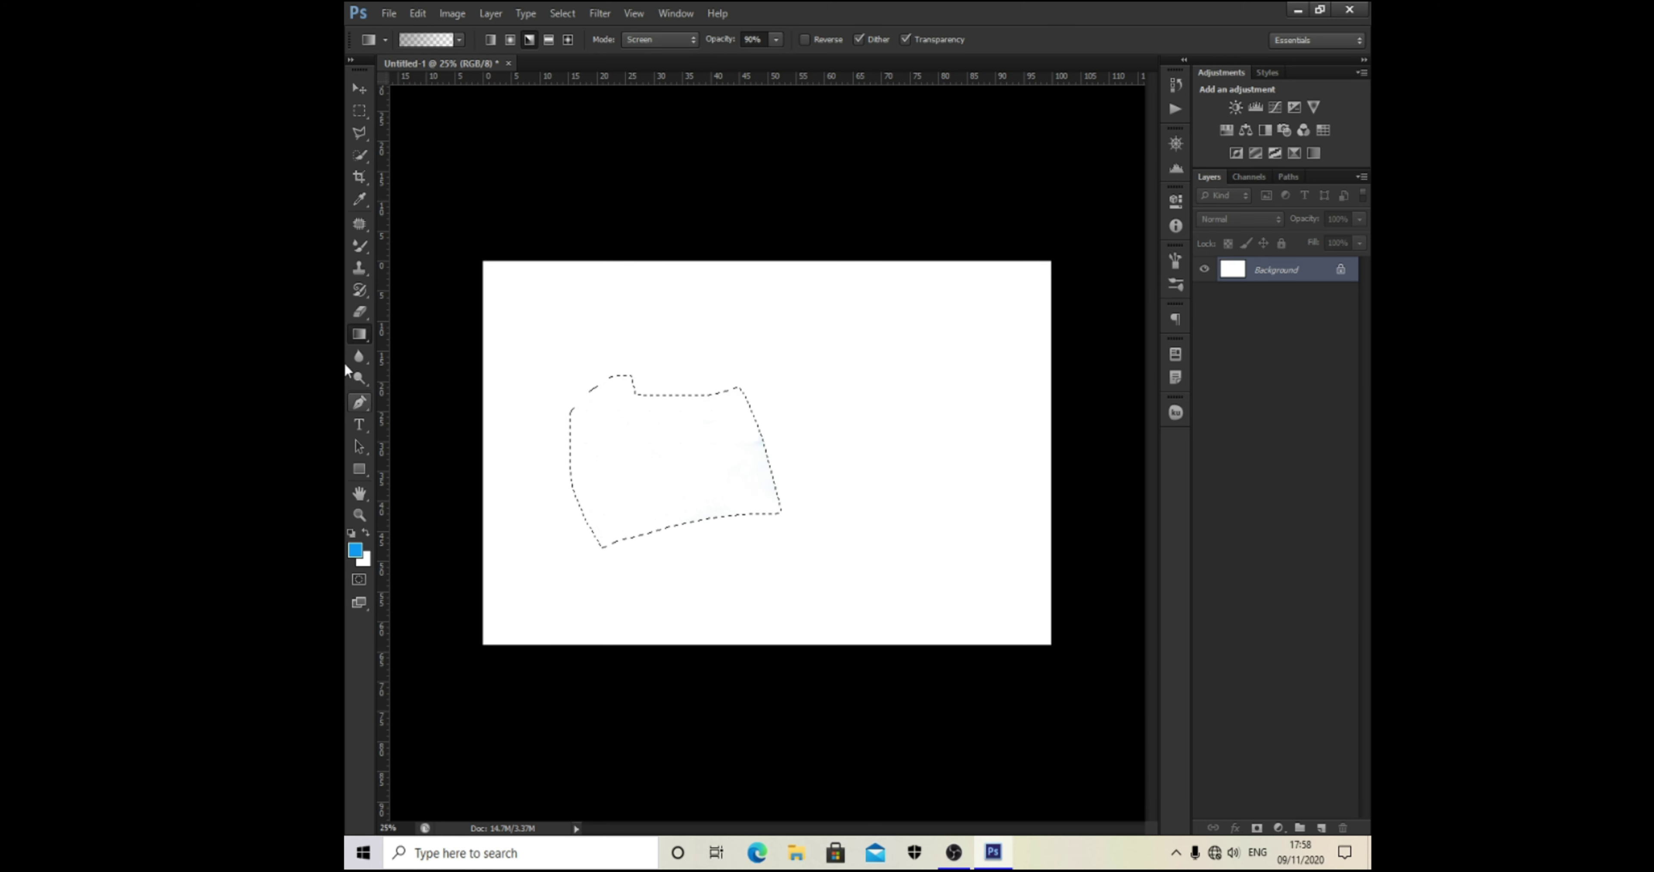
Step: Select the Blur and Dodge tools in turn, and view the Burn and Sponge variants grouped with the Dodge tool
{"action": "left_click", "coordinate": [361, 358]}
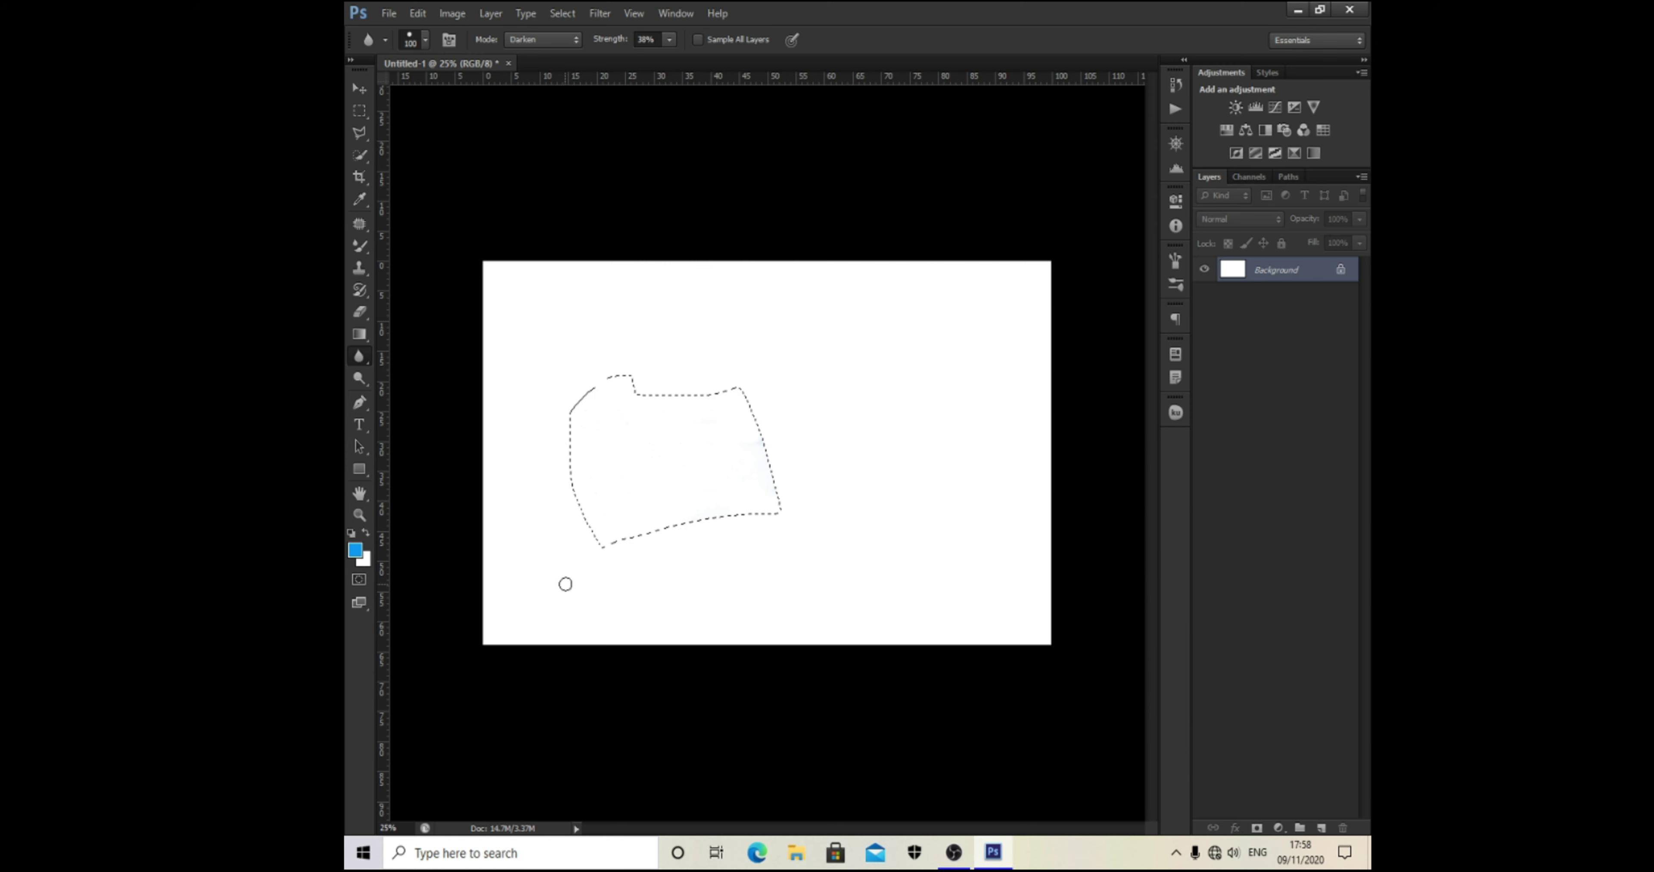
{"action": "left_click", "coordinate": [358, 380]}
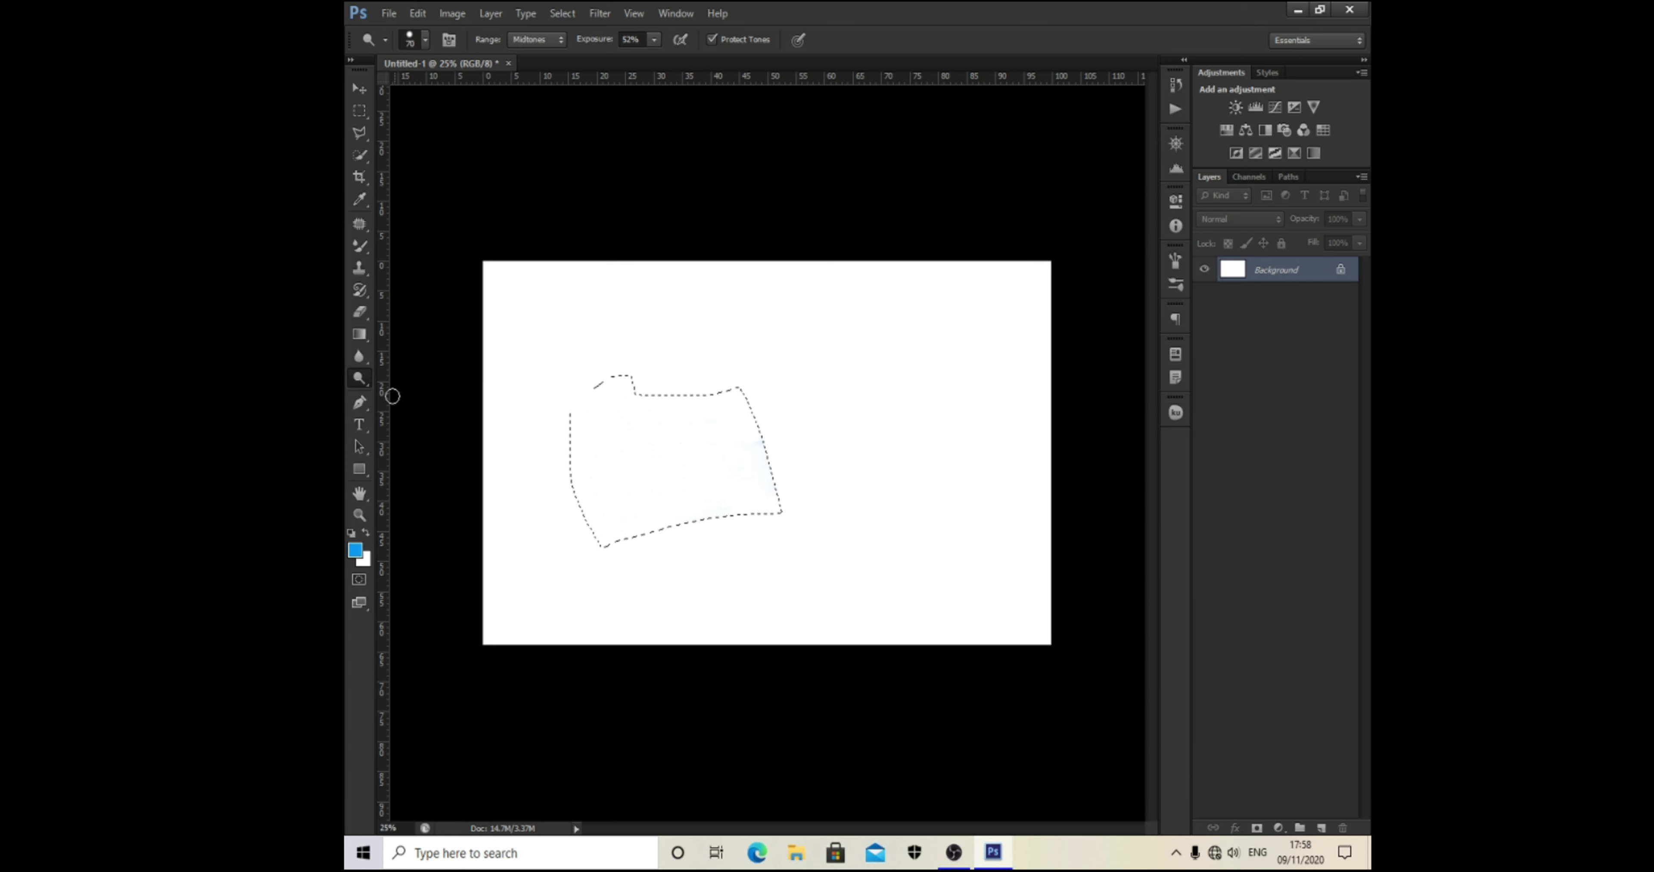
{"action": "right_click", "coordinate": [362, 379]}
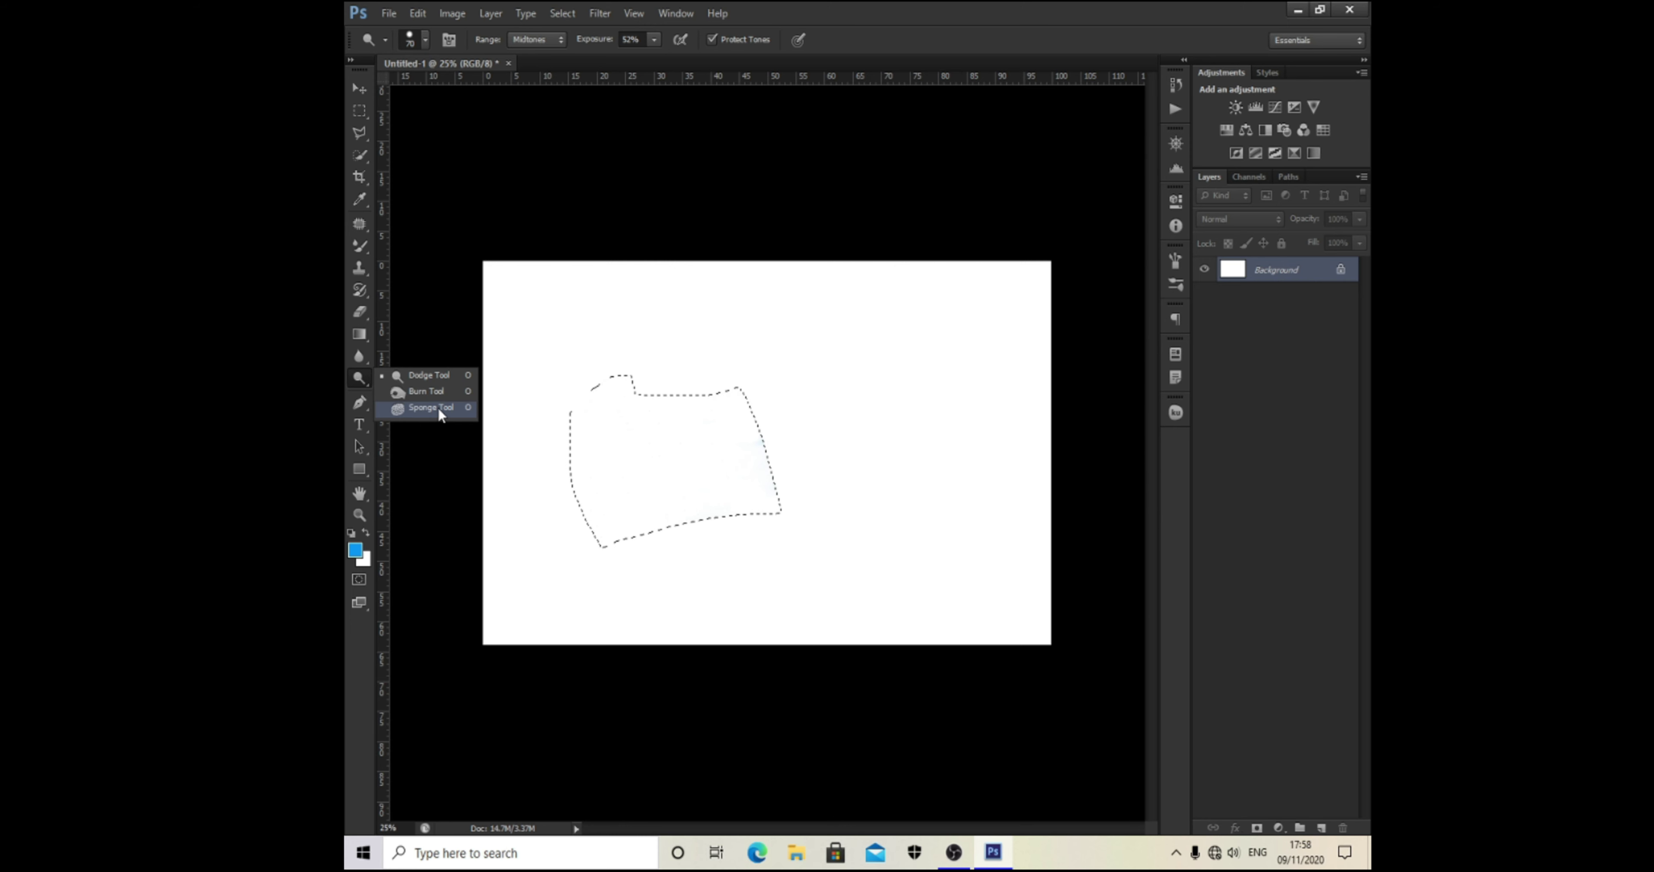
{"action": "left_click", "coordinate": [658, 385]}
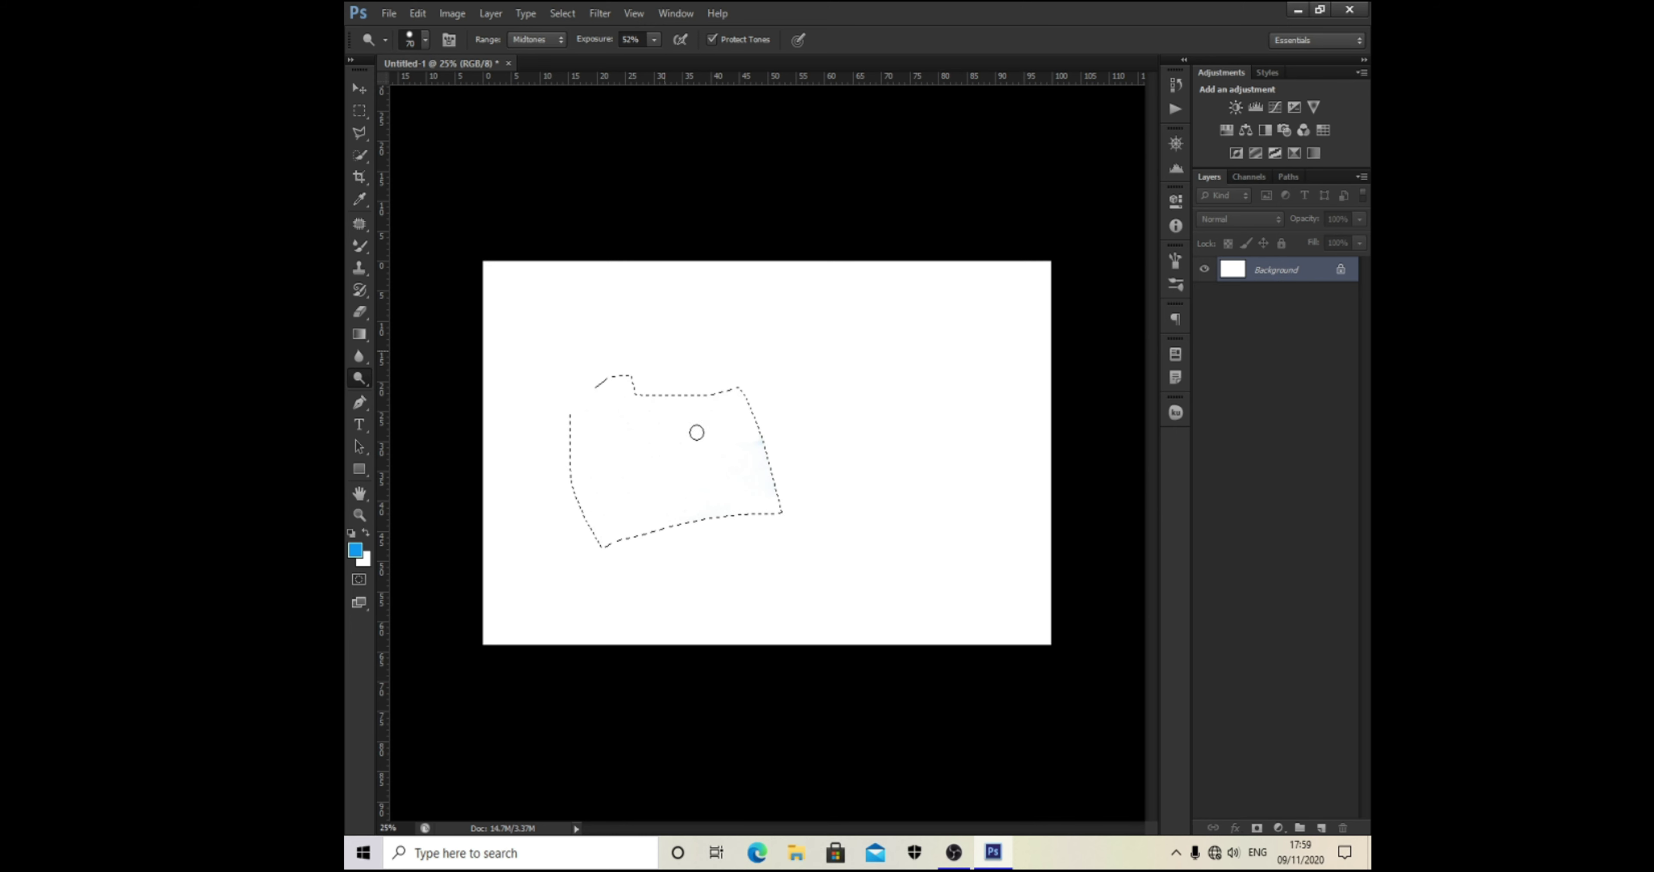
{"action": "right_click", "coordinate": [361, 378]}
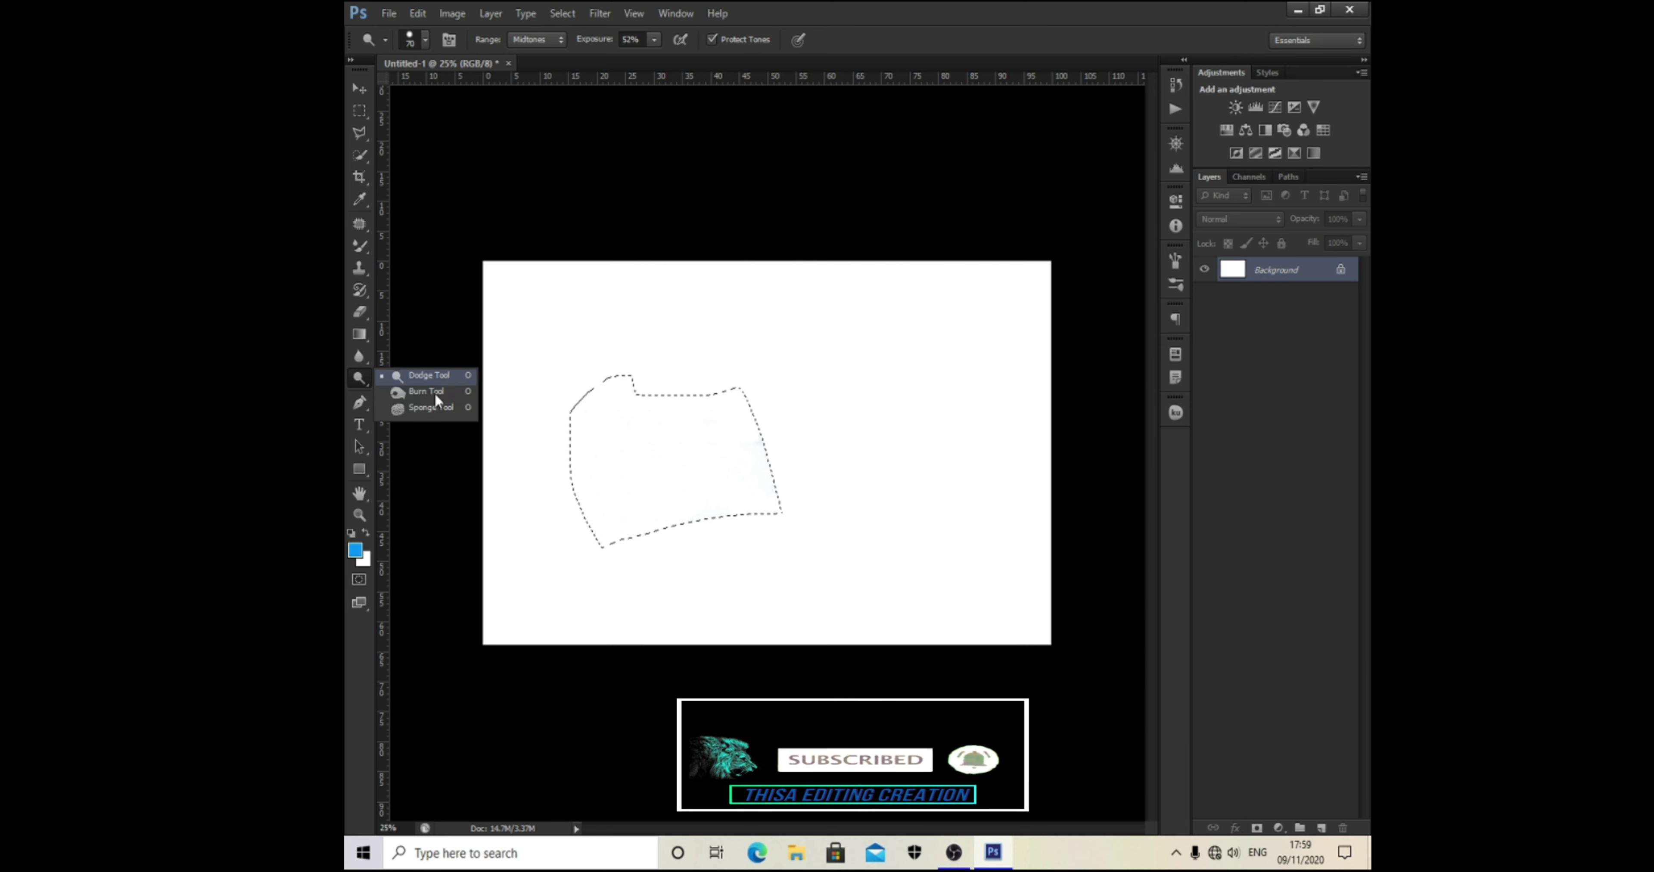
{"action": "key", "text": "Escape"}
Step: Draw a closed polygonal path with the Pen tool in the area right of the existing selection
{"action": "left_click", "coordinate": [356, 399]}
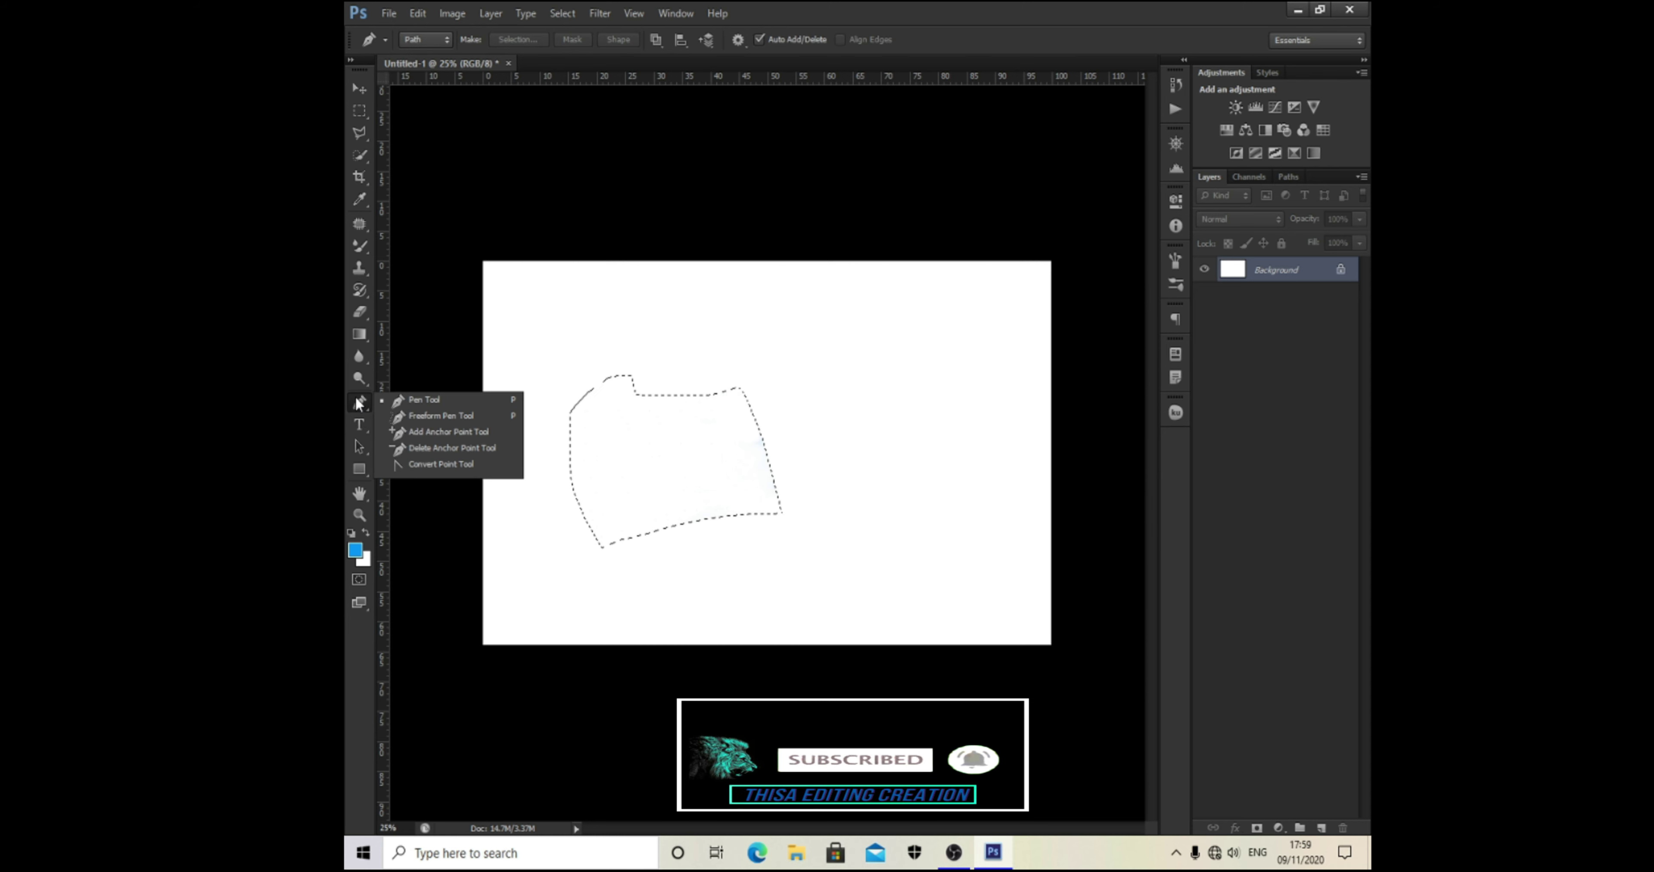
{"action": "left_click", "coordinate": [402, 395]}
{"action": "left_click", "coordinate": [793, 376]}
{"action": "left_click", "coordinate": [812, 428]}
{"action": "left_click", "coordinate": [839, 479]}
{"action": "left_click", "coordinate": [887, 447]}
{"action": "left_click", "coordinate": [953, 405]}
{"action": "left_click", "coordinate": [923, 360]}
{"action": "left_click", "coordinate": [891, 356]}
{"action": "left_click", "coordinate": [857, 361]}
{"action": "left_click", "coordinate": [793, 376]}
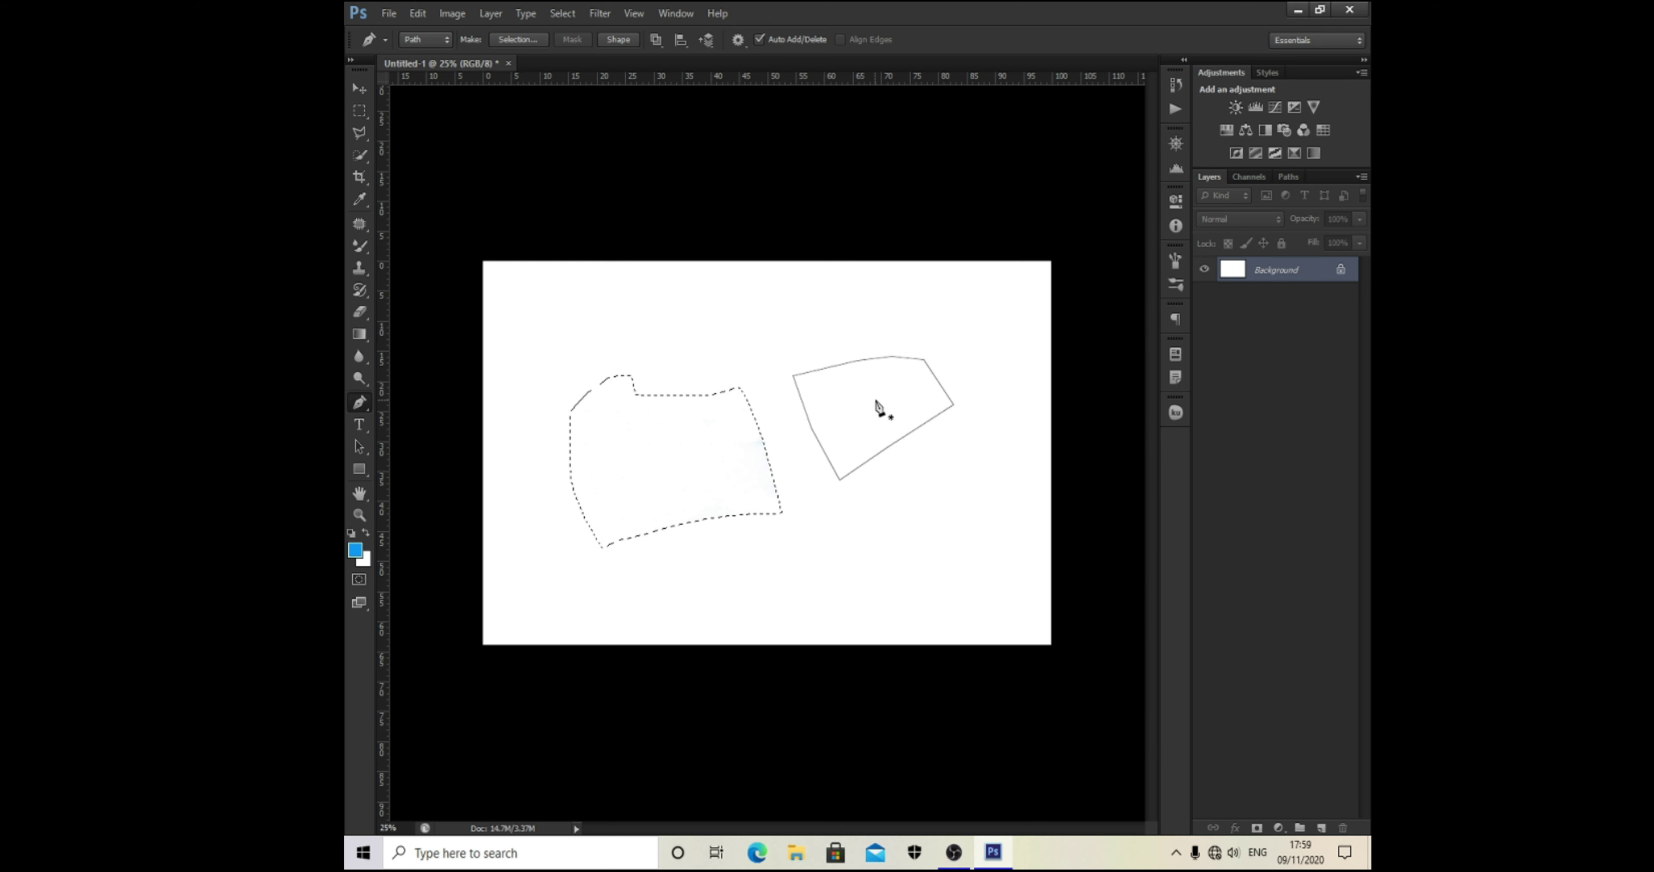
Step: Draw a curved open path that loops around the polygon with the Pen tool, pulling out direction handles at its anchor points
{"action": "left_click", "coordinate": [863, 419], "text": "ctrl"}
{"action": "left_click", "coordinate": [893, 383]}
{"action": "left_click_drag", "start_coordinate": [889, 423], "coordinate": [845, 446]}
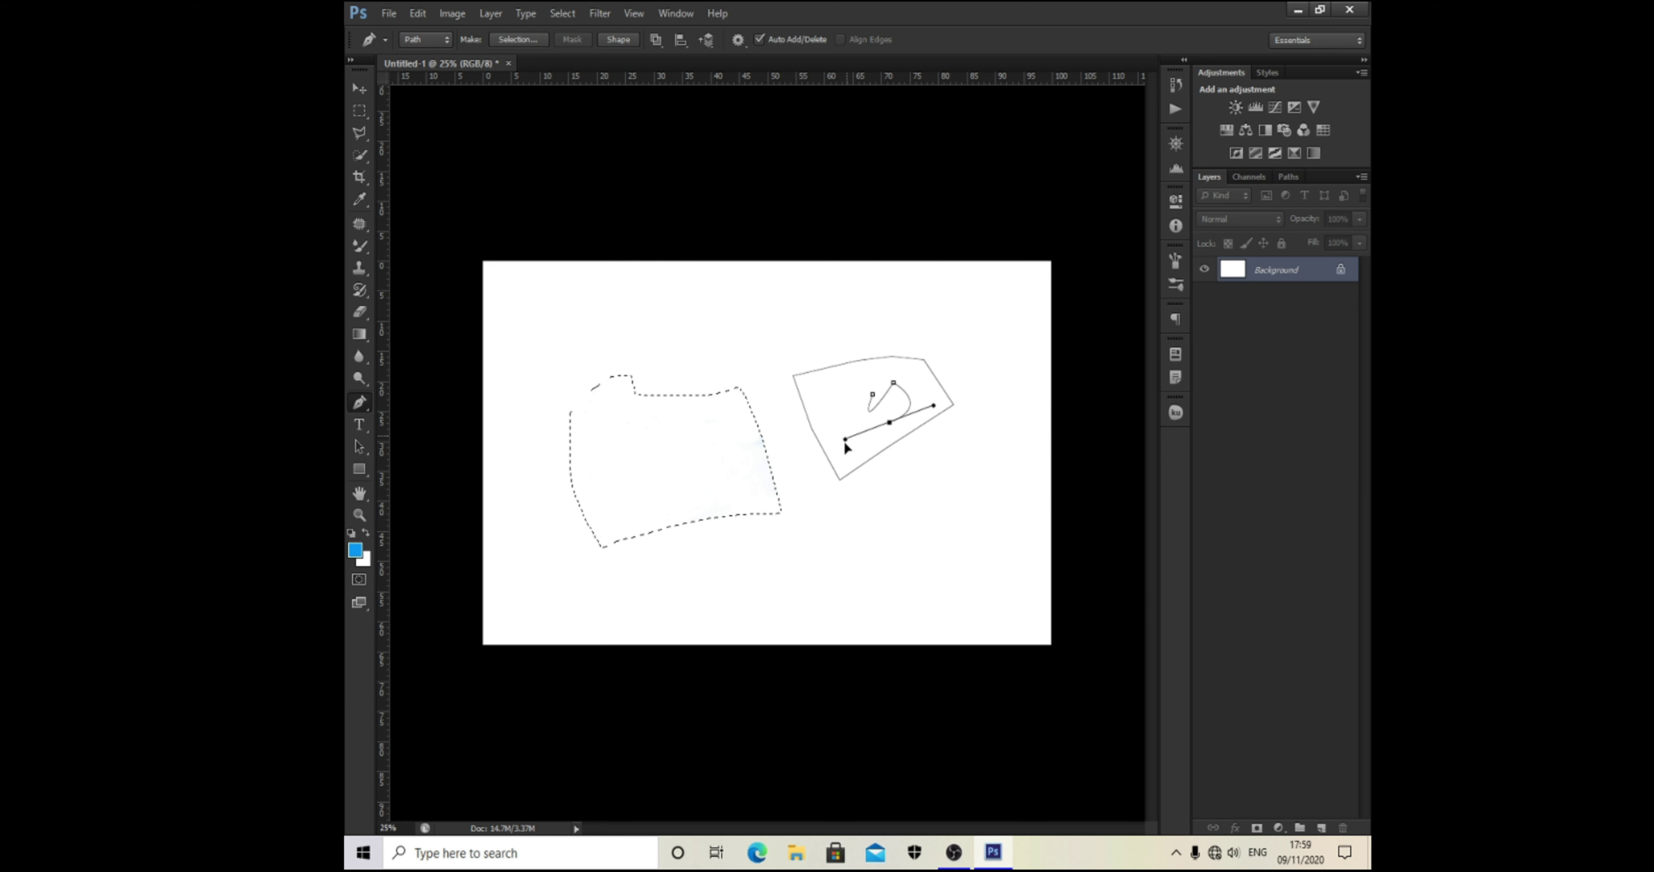
{"action": "left_click_drag", "start_coordinate": [725, 360], "coordinate": [736, 301]}
{"action": "left_click", "coordinate": [971, 416]}
{"action": "left_click_drag", "start_coordinate": [977, 443], "coordinate": [757, 411]}
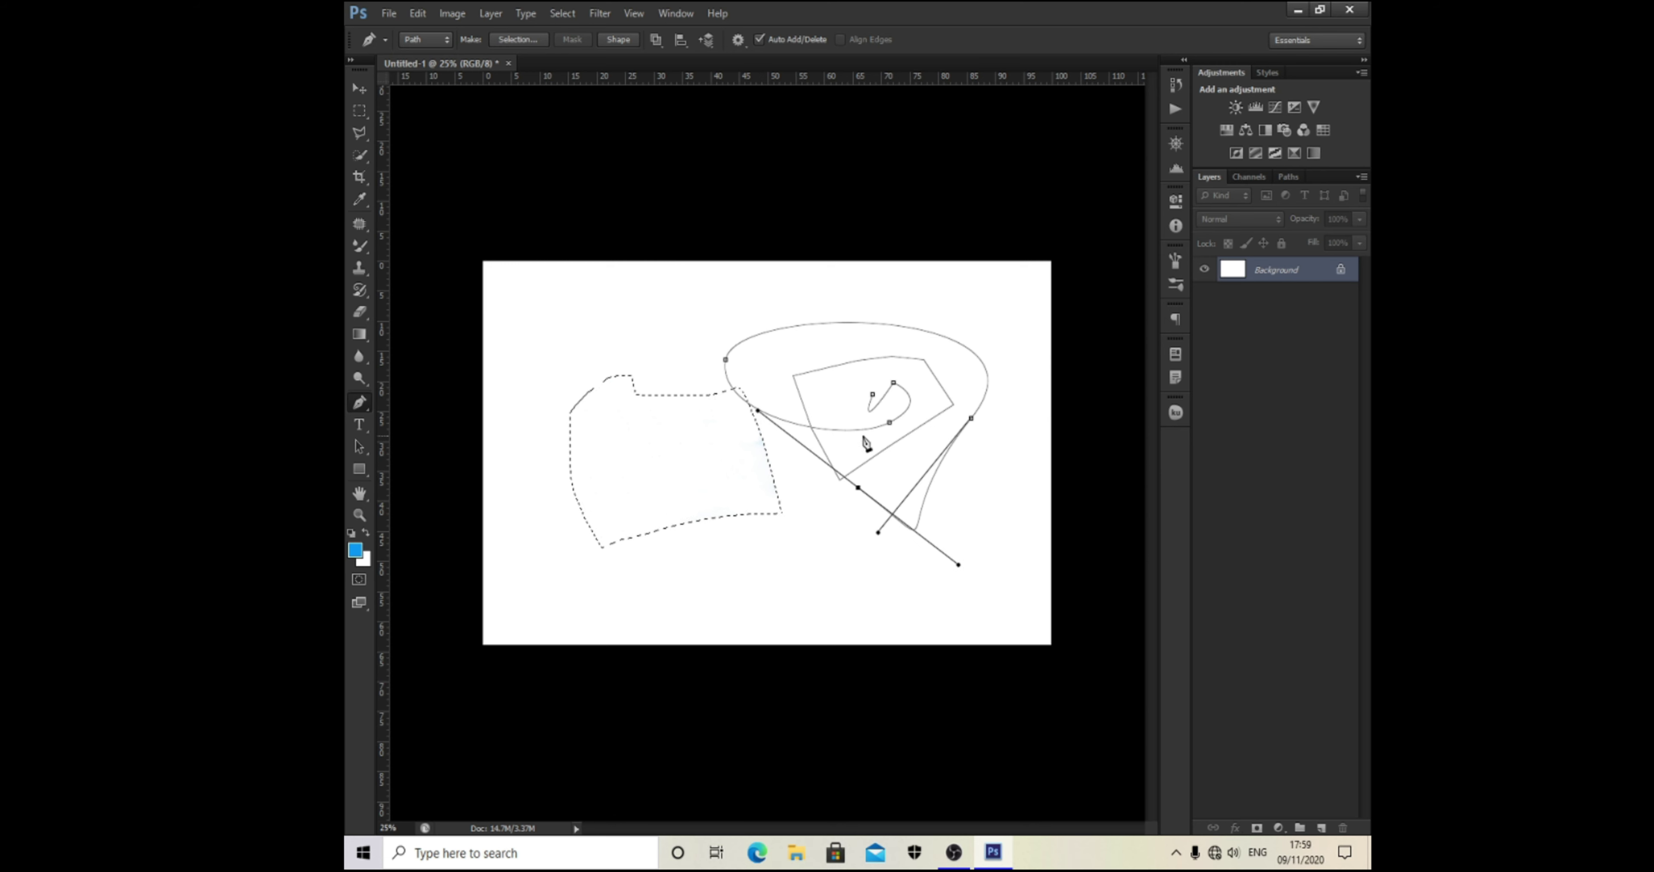
Step: Add a short line of random letters above the selected area with the Type tool, in 7 pt DinaminaUniWeb
{"action": "left_click", "coordinate": [361, 426]}
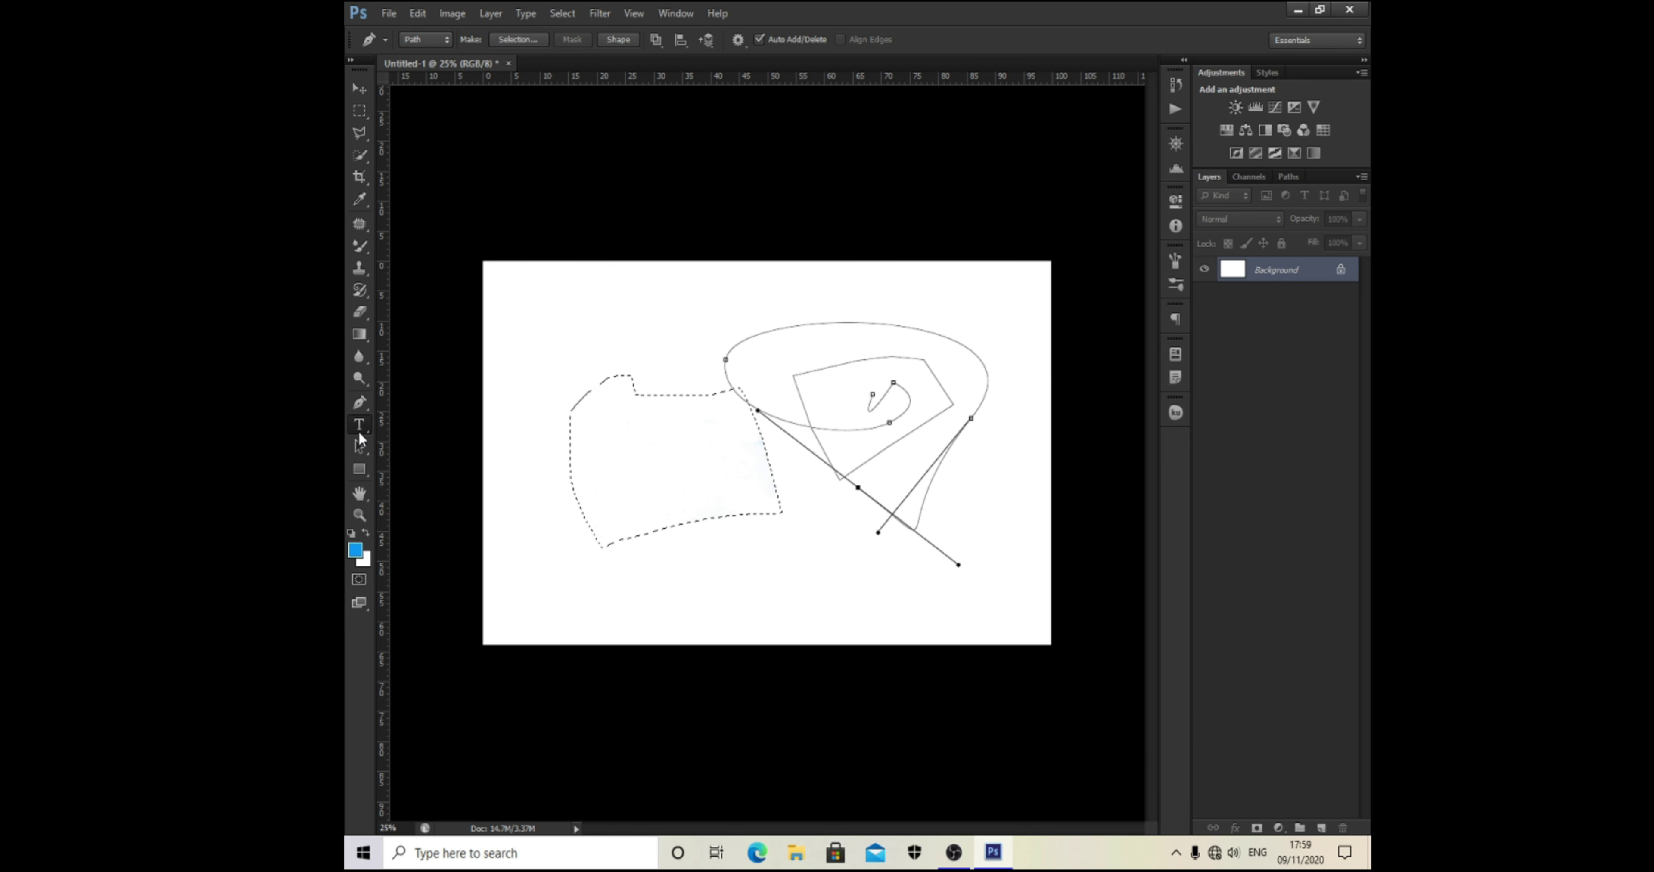
{"action": "left_click", "coordinate": [598, 312]}
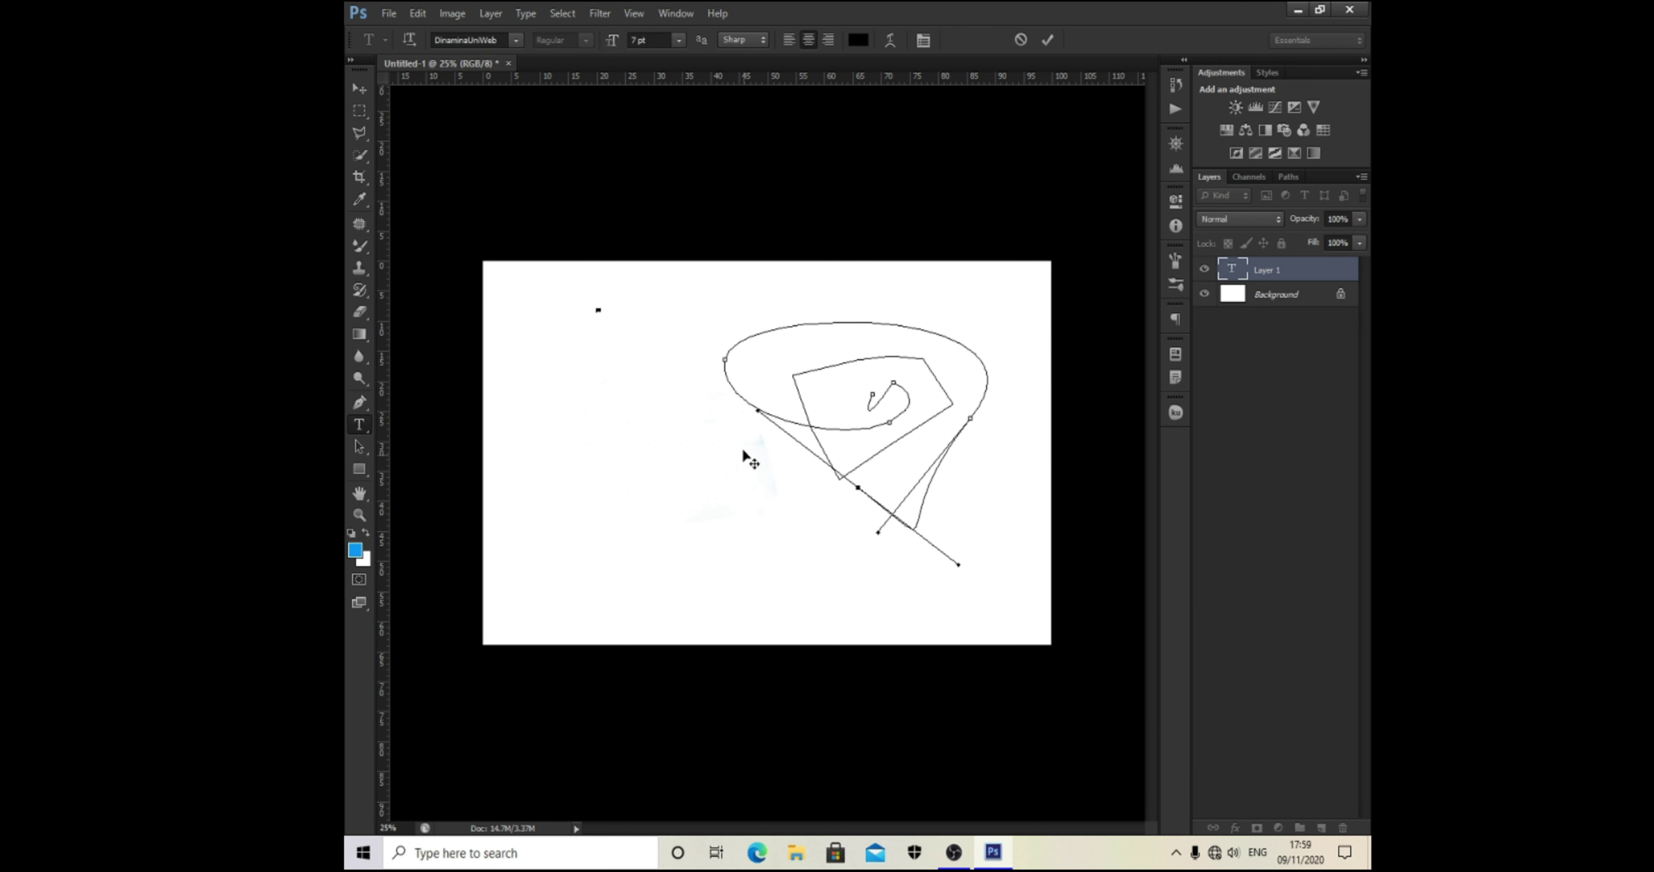
{"action": "left_click", "coordinate": [359, 88]}
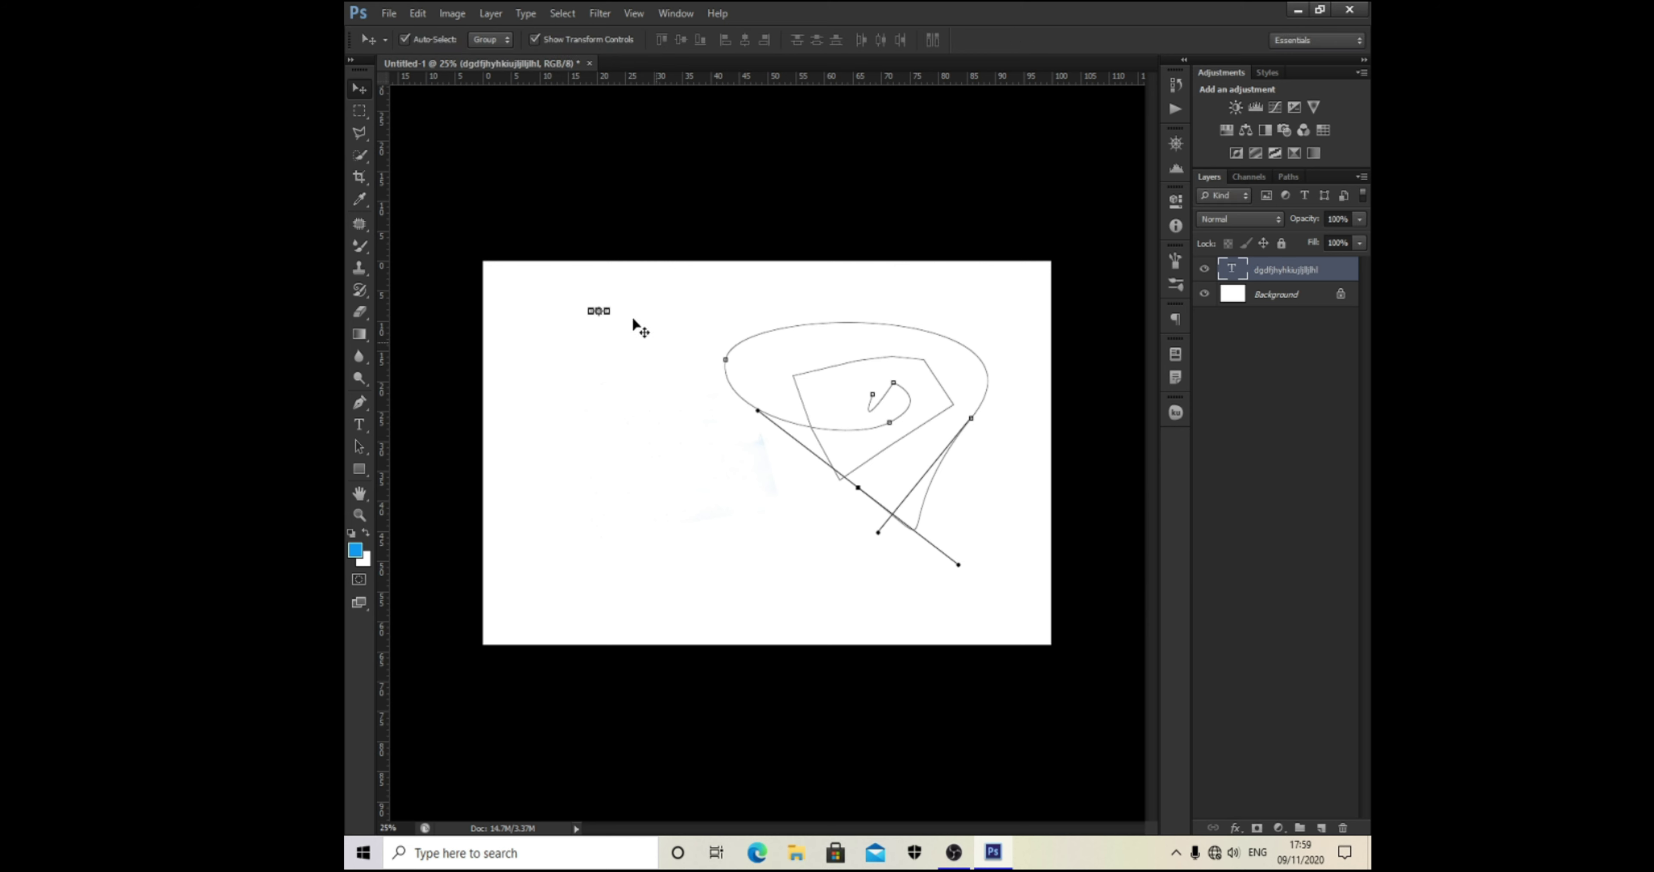
Step: Scale the text to 903.06% width and 6203.60% height, rotate it -2.08°, place it left of the pen paths, and apply the transformation
{"action": "left_click_drag", "start_coordinate": [612, 312], "coordinate": [623, 366]}
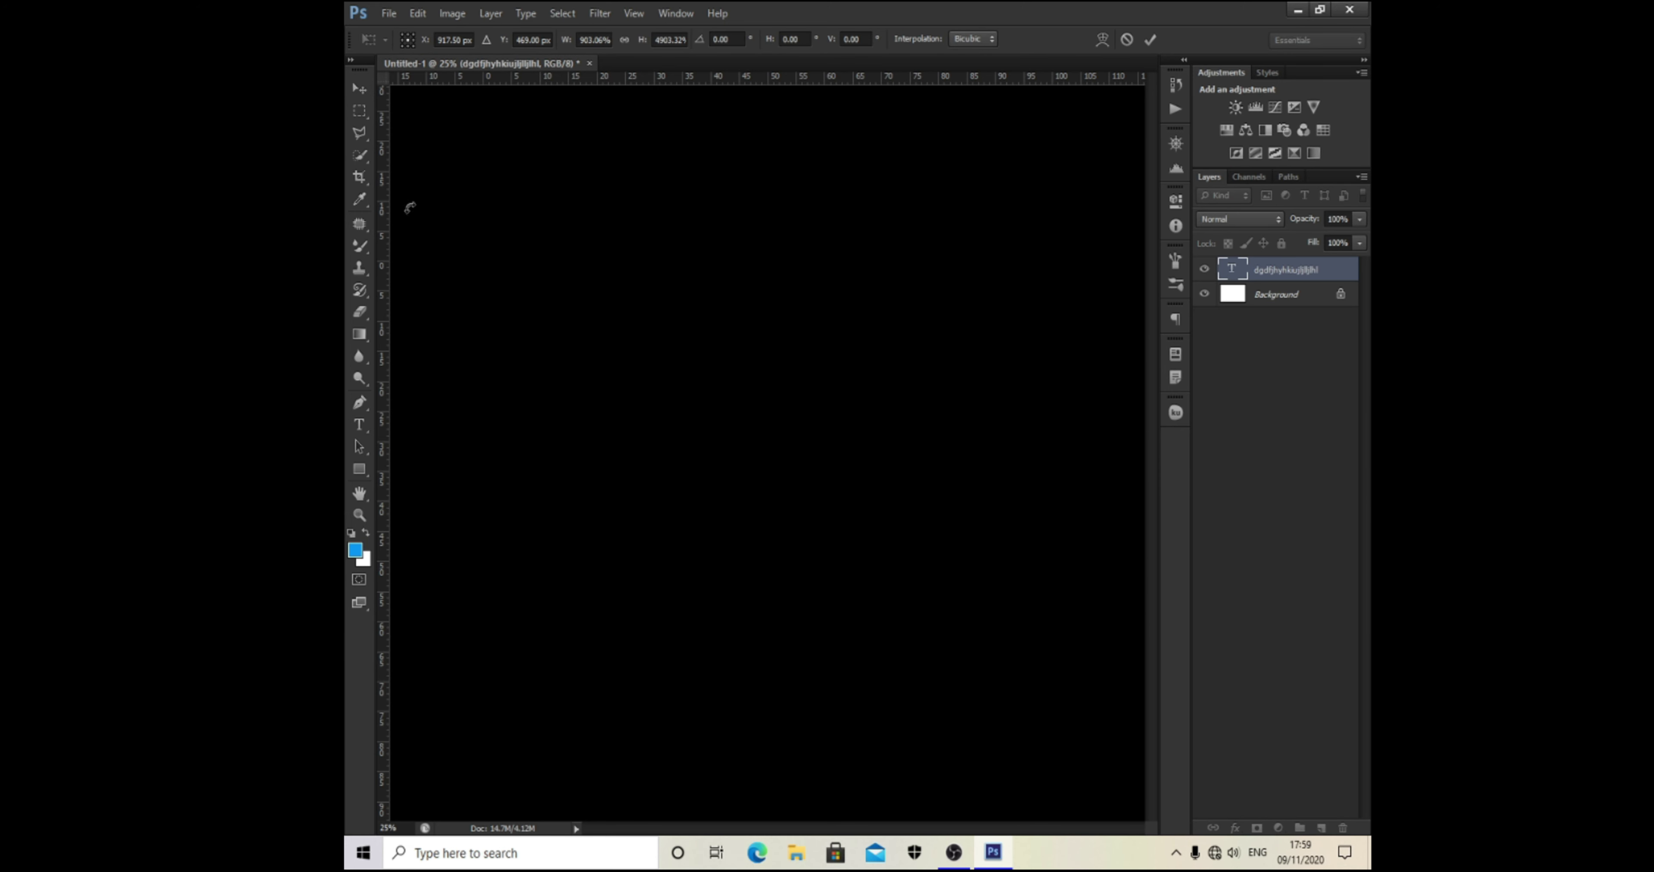
{"action": "left_click", "coordinate": [364, 422]}
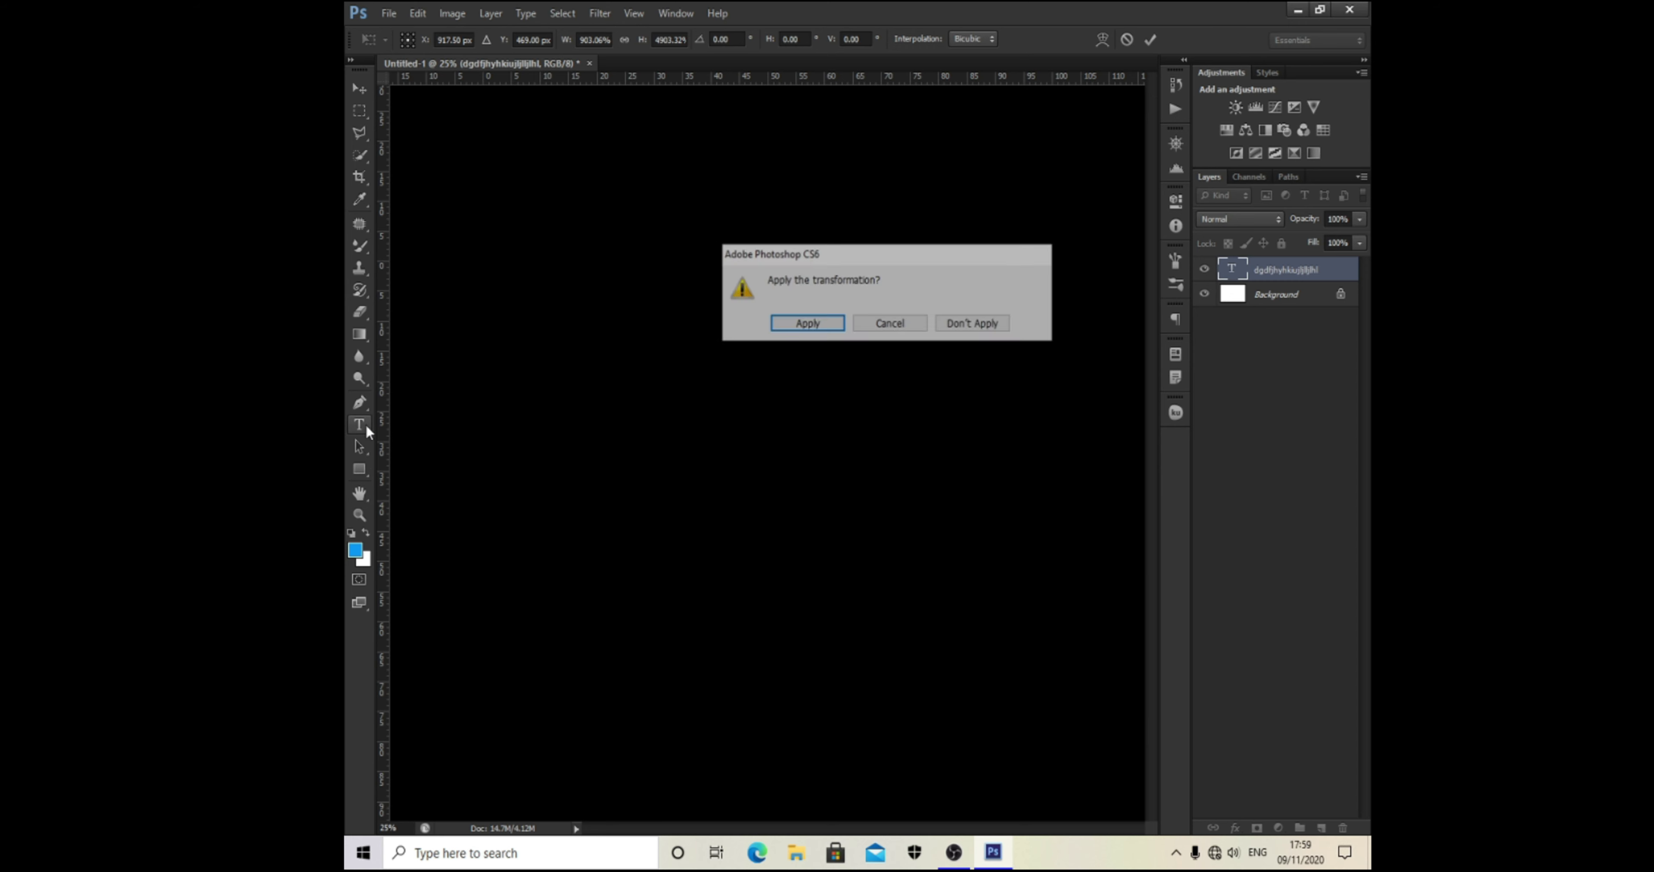
{"action": "left_click", "coordinate": [891, 323]}
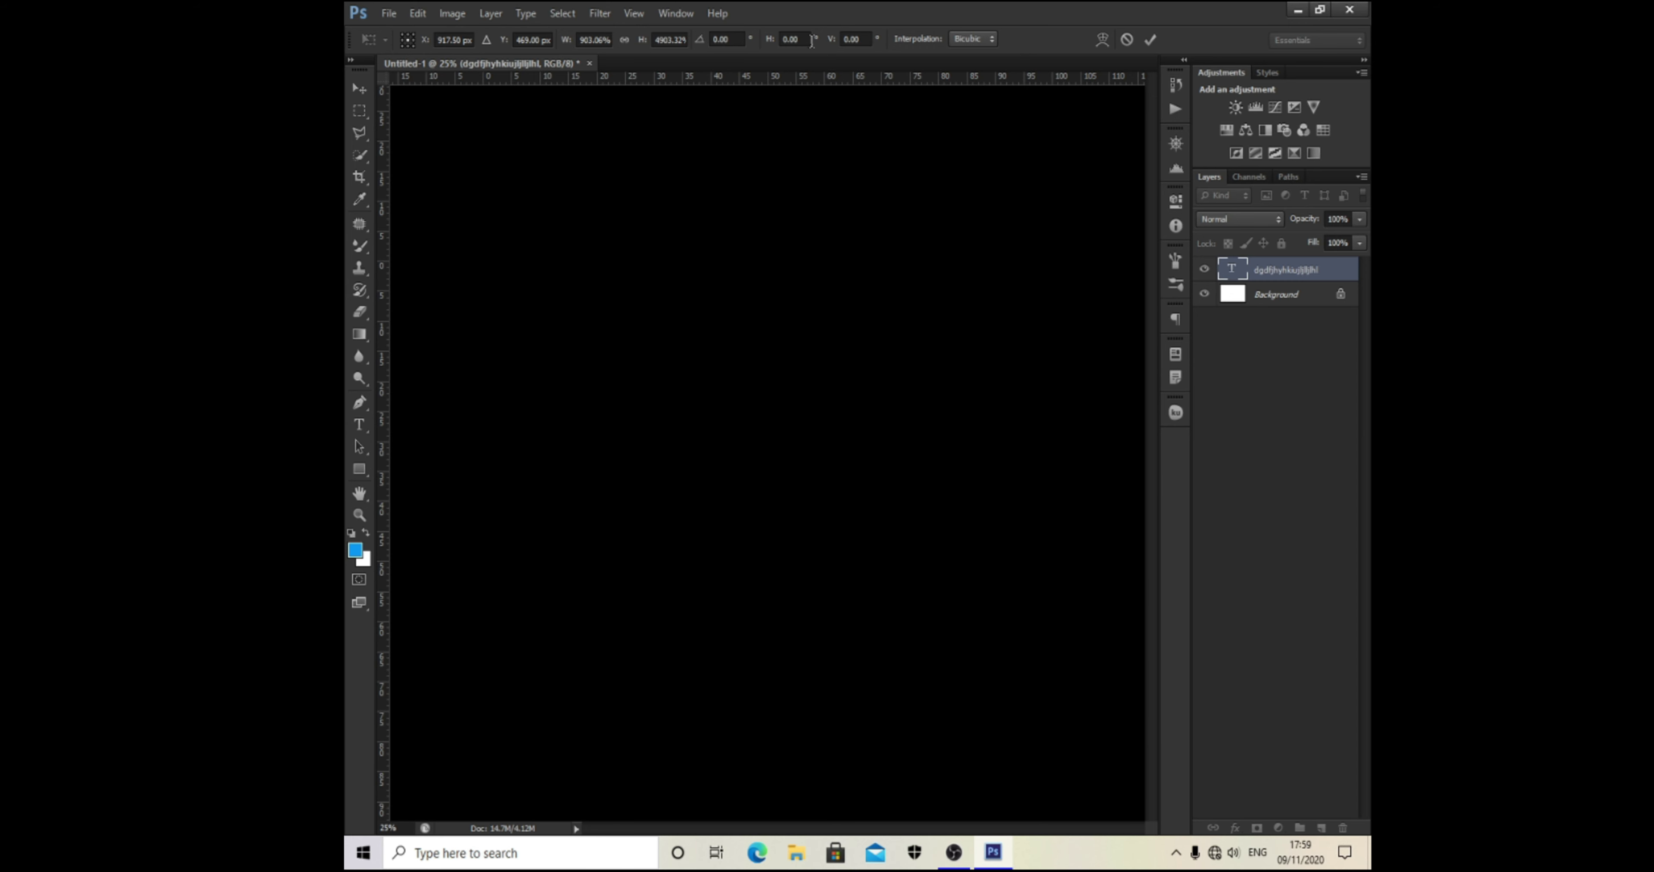
{"action": "left_click_drag", "start_coordinate": [708, 277], "coordinate": [615, 383]}
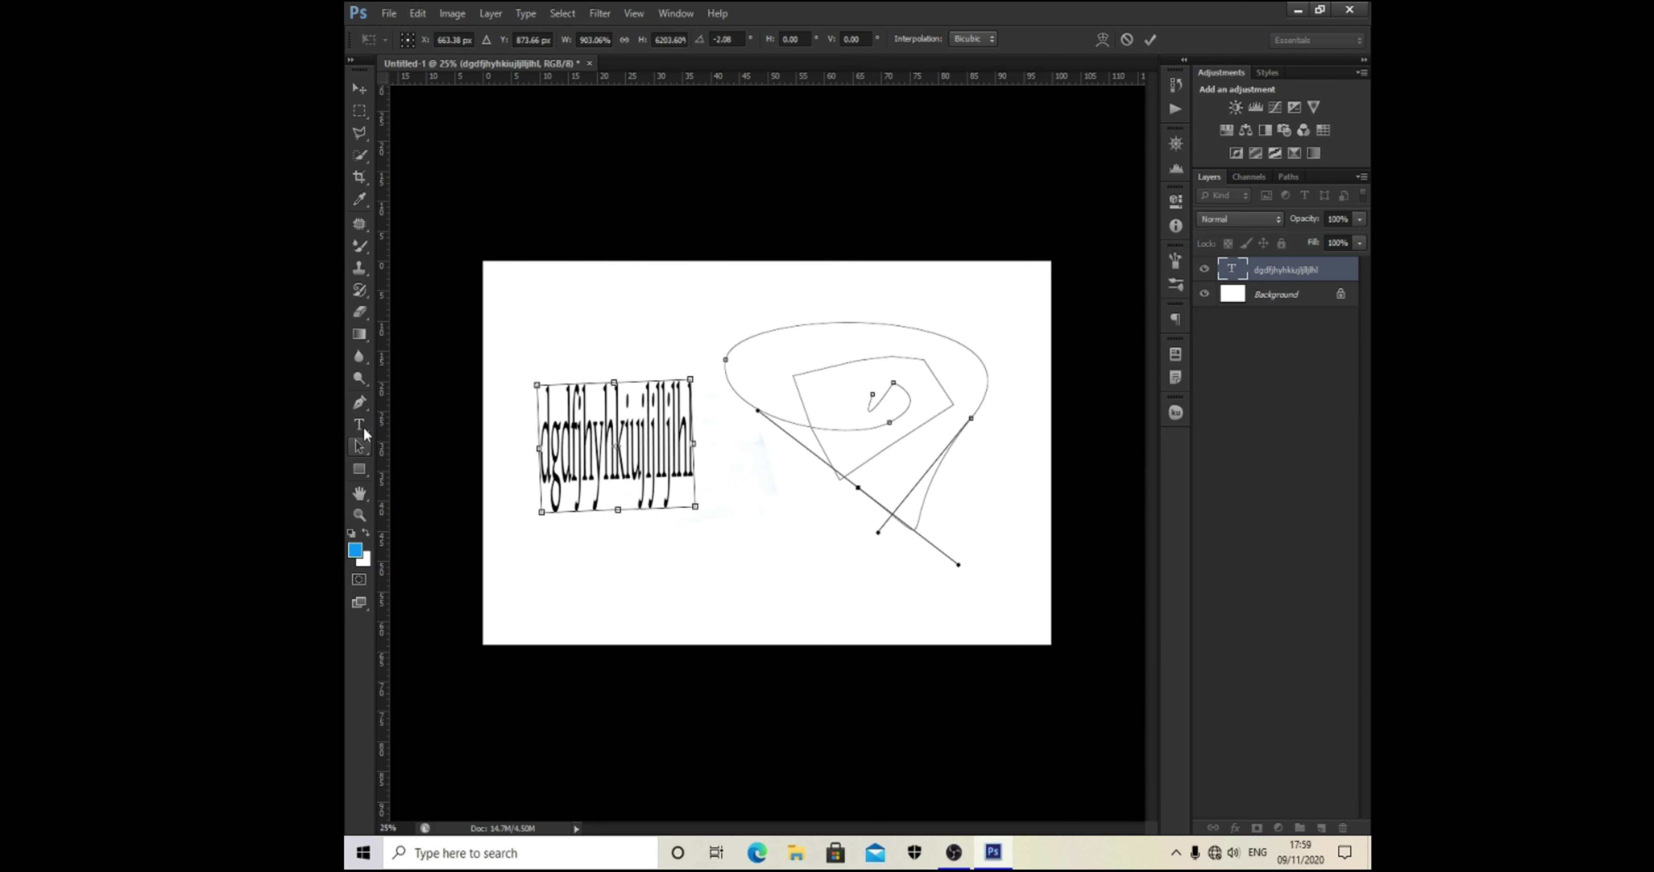
{"action": "left_click", "coordinate": [360, 424]}
{"action": "left_click", "coordinate": [806, 325]}
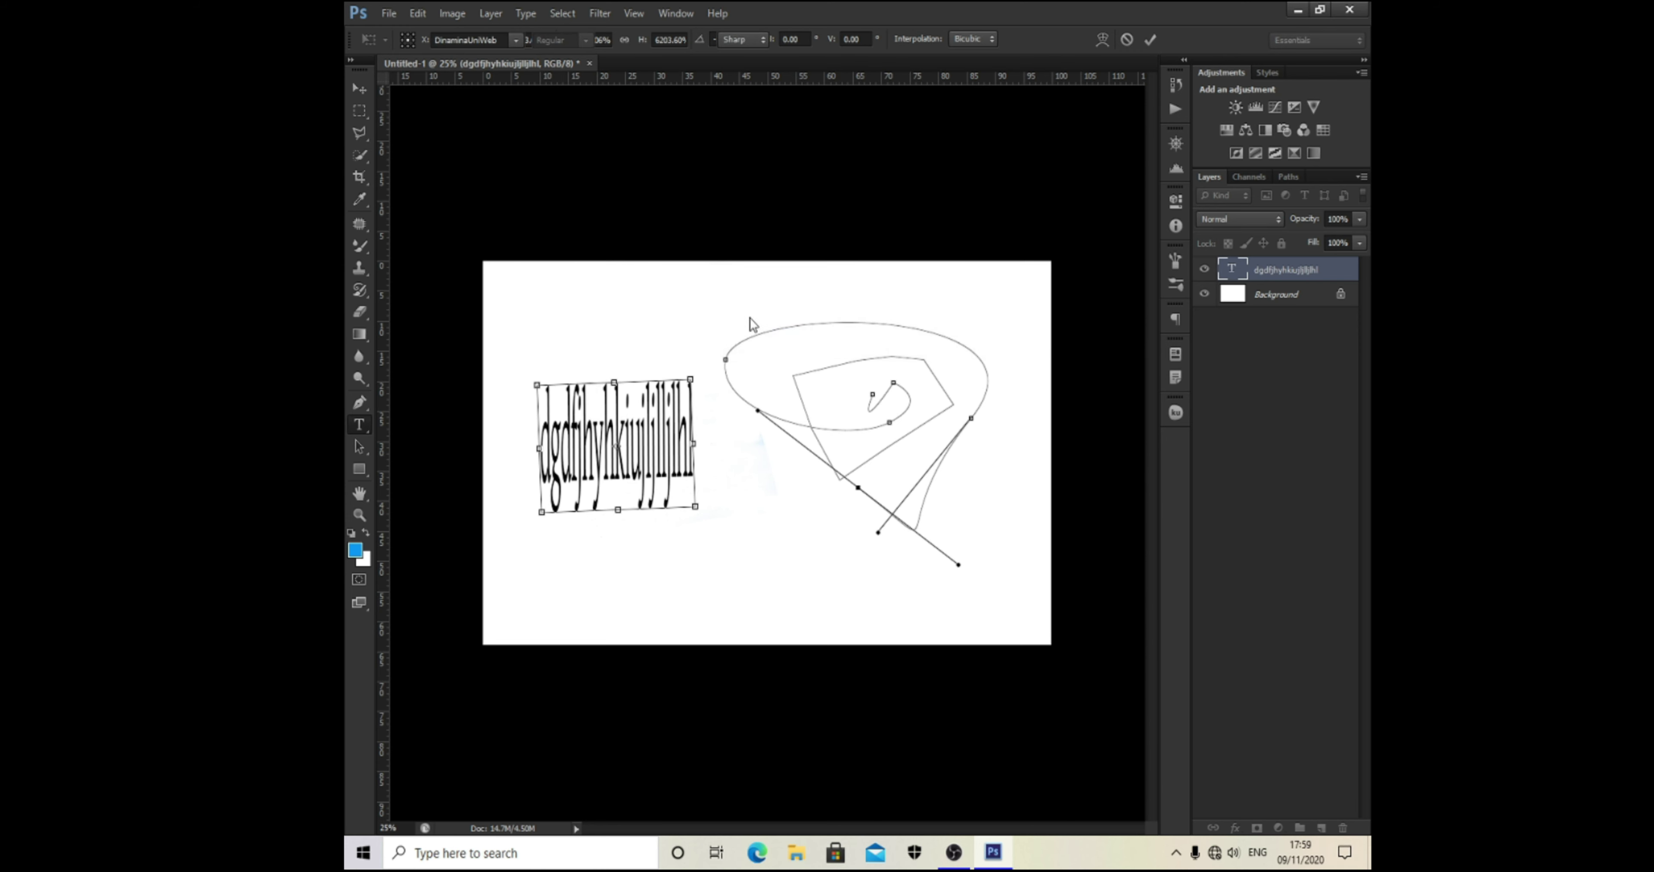
Step: View the fonts available for the Type tool without changing the text's font
{"action": "left_click", "coordinate": [515, 41]}
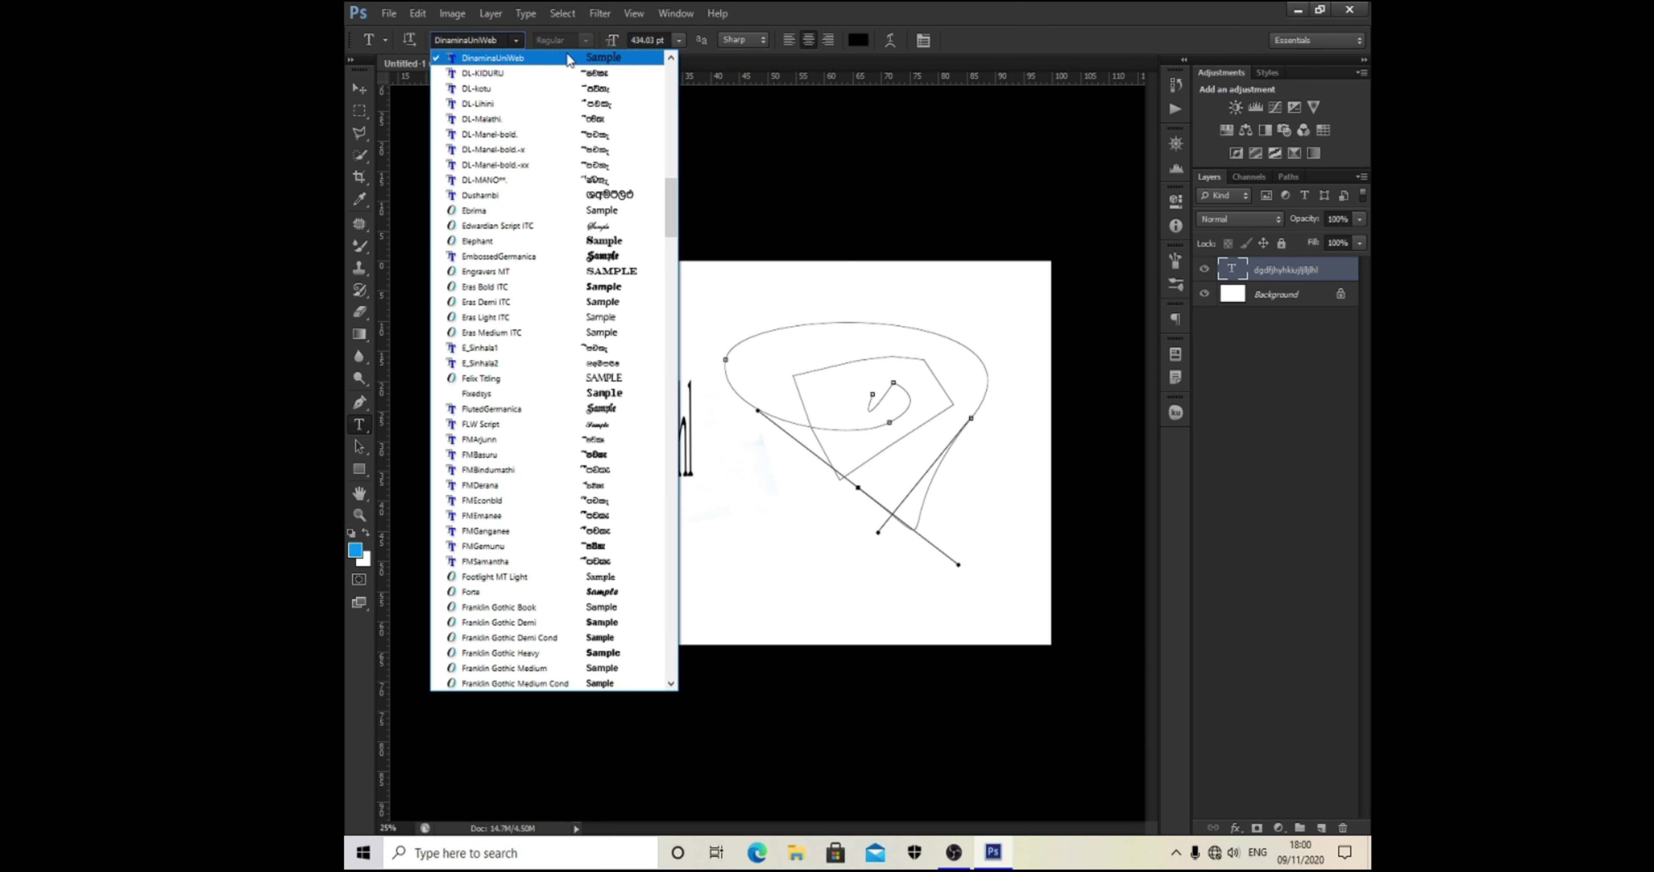
{"action": "left_click", "coordinate": [744, 173]}
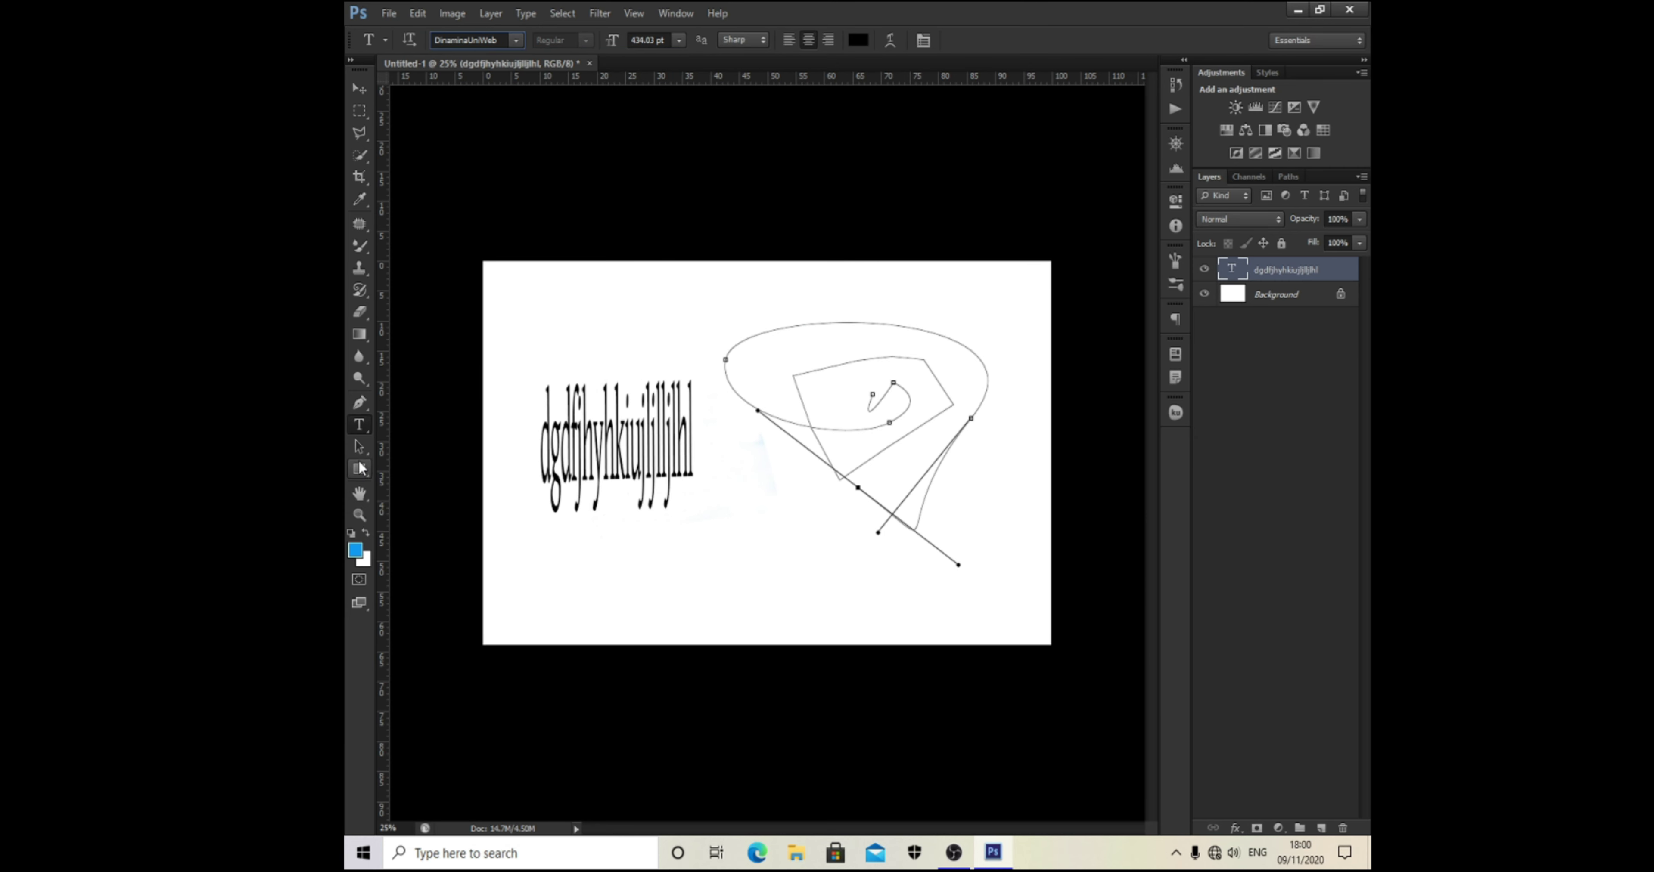
Step: Try to select the enlarged text by drawing selection boxes around it with the Path Selection tool
{"action": "left_click", "coordinate": [357, 451]}
{"action": "left_click", "coordinate": [636, 562]}
{"action": "left_click_drag", "start_coordinate": [537, 361], "coordinate": [702, 524]}
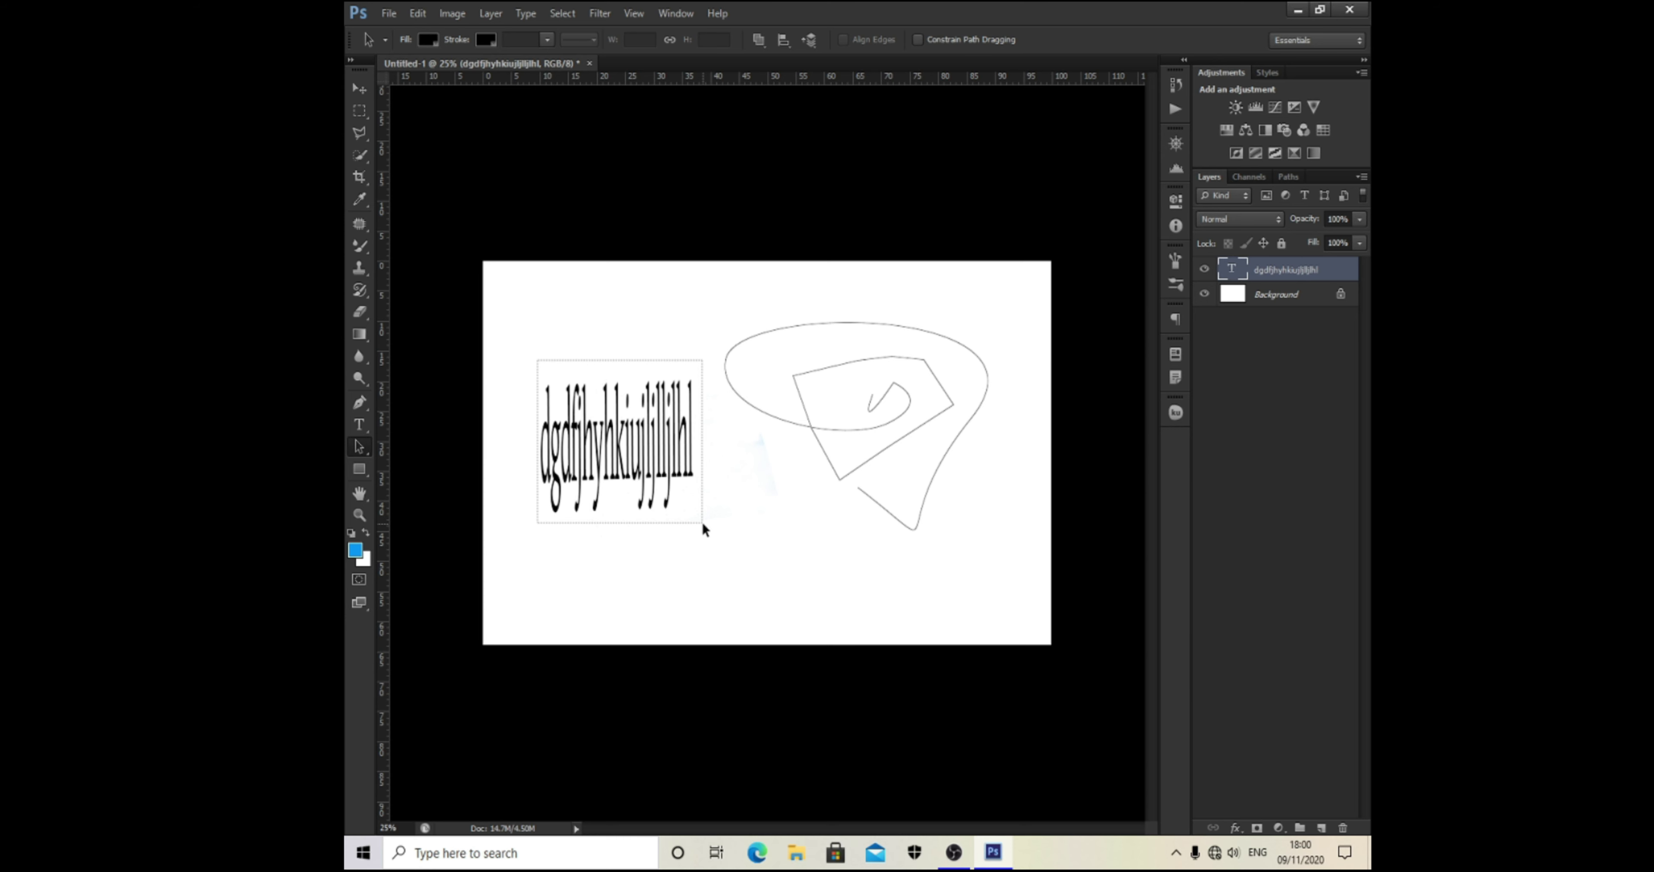
{"action": "left_click_drag", "start_coordinate": [504, 353], "coordinate": [724, 539]}
Step: Draw several overlapping rectangular paths across the canvas with the Rectangle tool in Path mode
{"action": "left_click", "coordinate": [358, 470]}
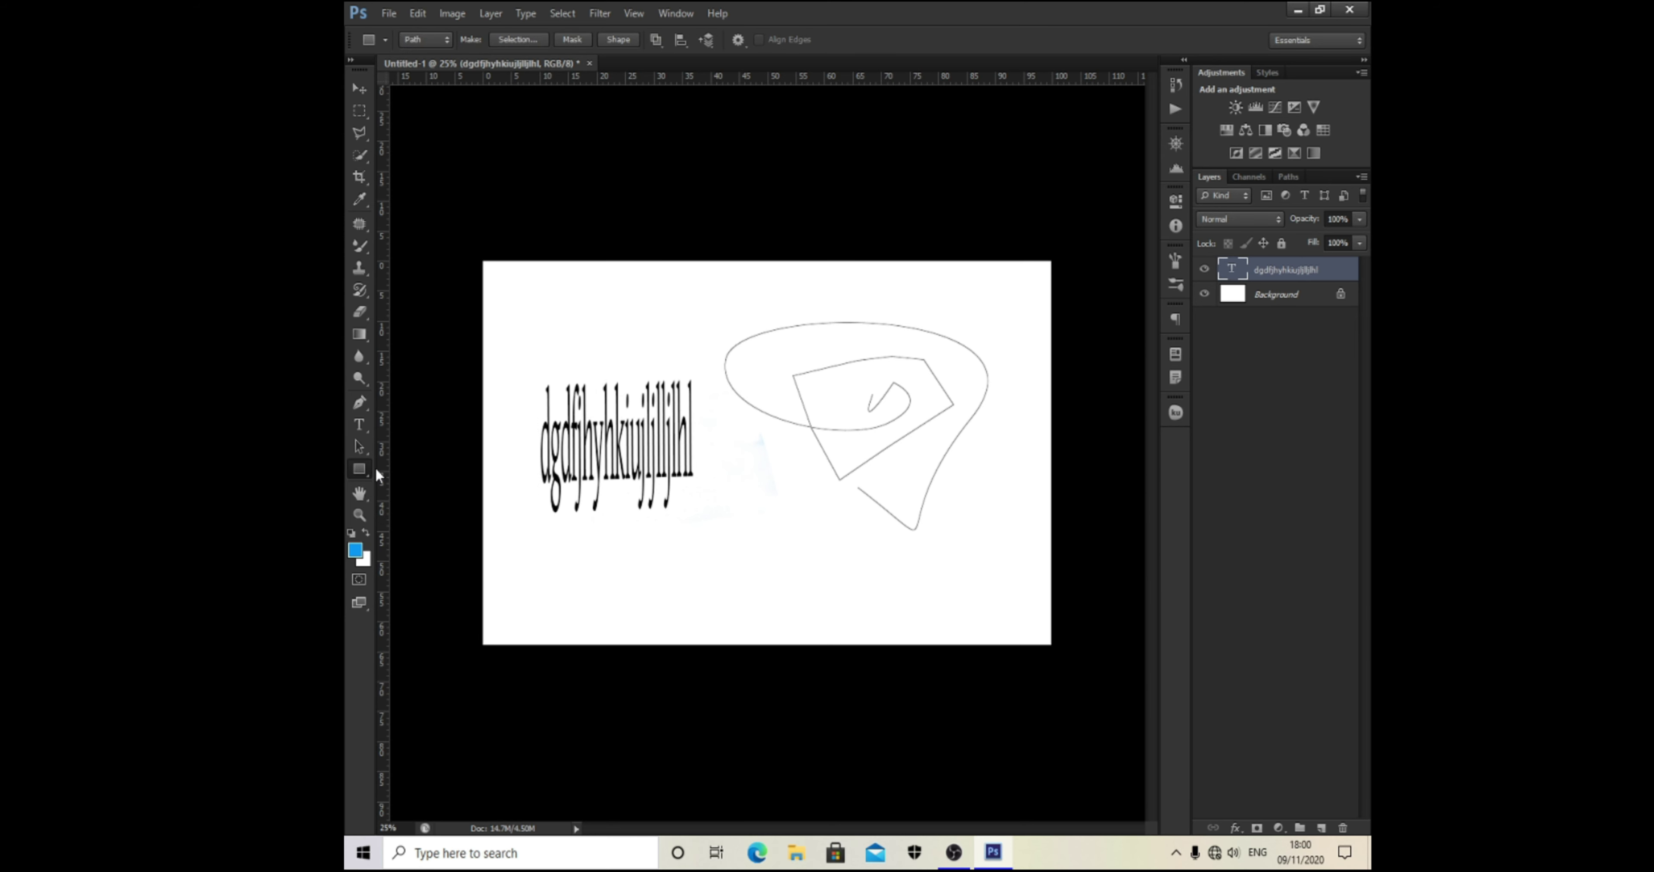
{"action": "left_click", "coordinate": [362, 466]}
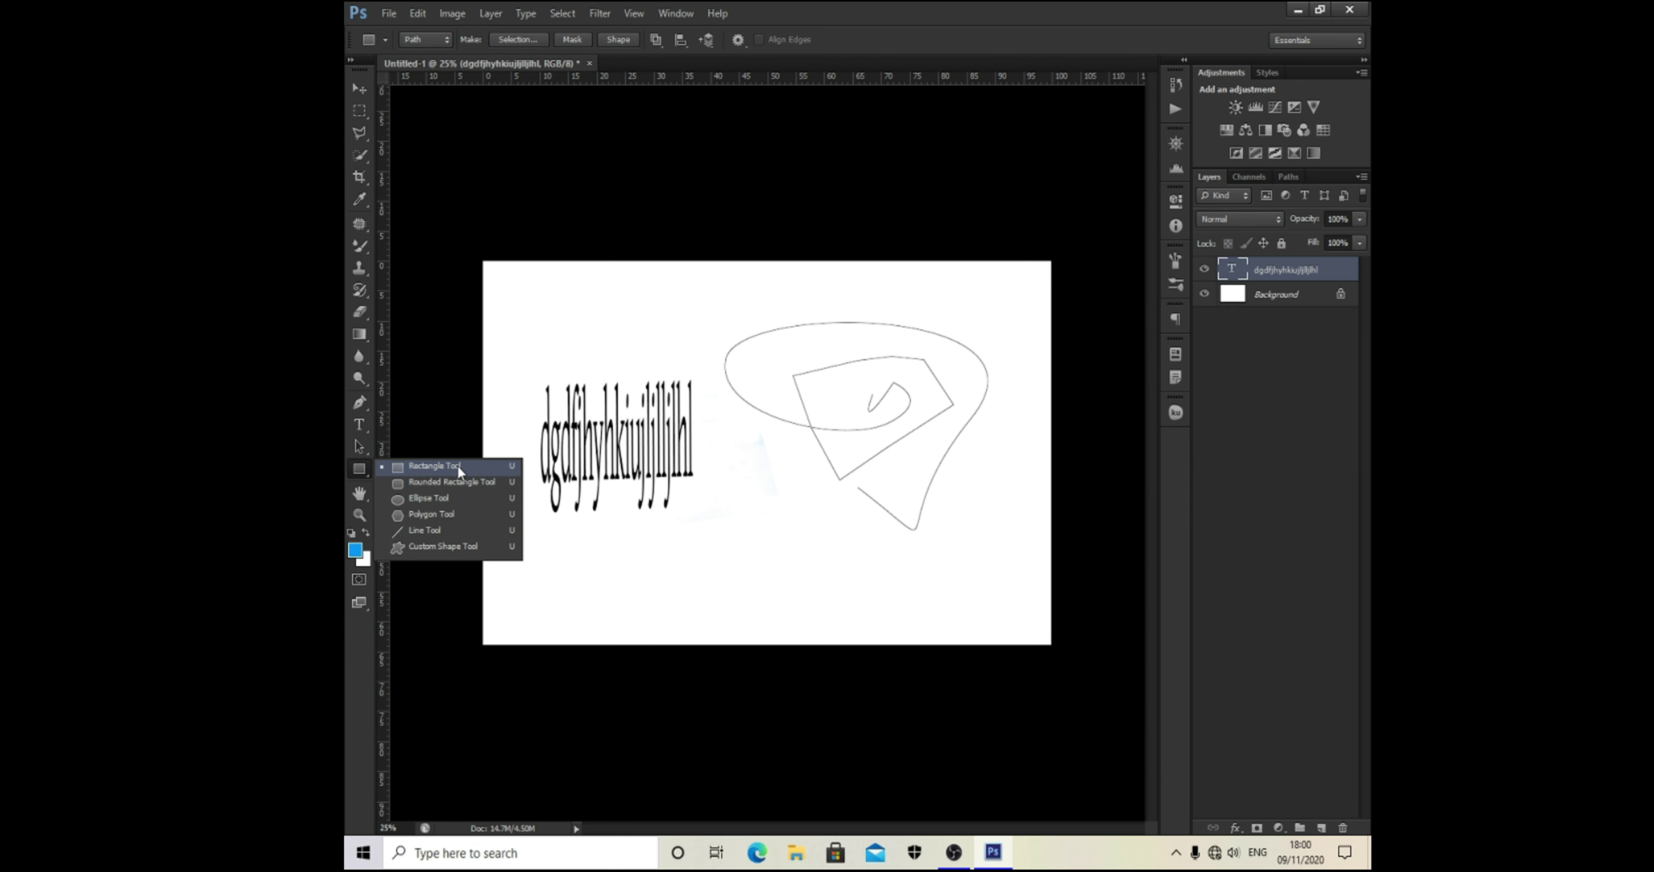
{"action": "mouse_move", "coordinate": [636, 315]}
{"action": "left_mouse_down"}
{"action": "mouse_move", "coordinate": [724, 383]}
{"action": "mouse_move", "coordinate": [730, 428]}
{"action": "left_mouse_up"}
{"action": "mouse_move", "coordinate": [765, 500]}
{"action": "left_mouse_down"}
{"action": "mouse_move", "coordinate": [813, 589]}
{"action": "mouse_move", "coordinate": [895, 594]}
{"action": "left_mouse_up"}
{"action": "left_click_drag", "start_coordinate": [879, 487], "coordinate": [932, 573]}
{"action": "left_click_drag", "start_coordinate": [961, 509], "coordinate": [1004, 598]}
Step: Draw two overlapping rounded rectangle paths with a 10 px radius below the text
{"action": "right_click", "coordinate": [369, 468]}
{"action": "left_click", "coordinate": [424, 486]}
{"action": "left_click_drag", "start_coordinate": [587, 511], "coordinate": [645, 607]}
{"action": "left_click_drag", "start_coordinate": [567, 538], "coordinate": [597, 601]}
Step: Choose the Ellipse tool from the shape tool variants
{"action": "right_click", "coordinate": [360, 472]}
{"action": "left_click", "coordinate": [443, 504]}
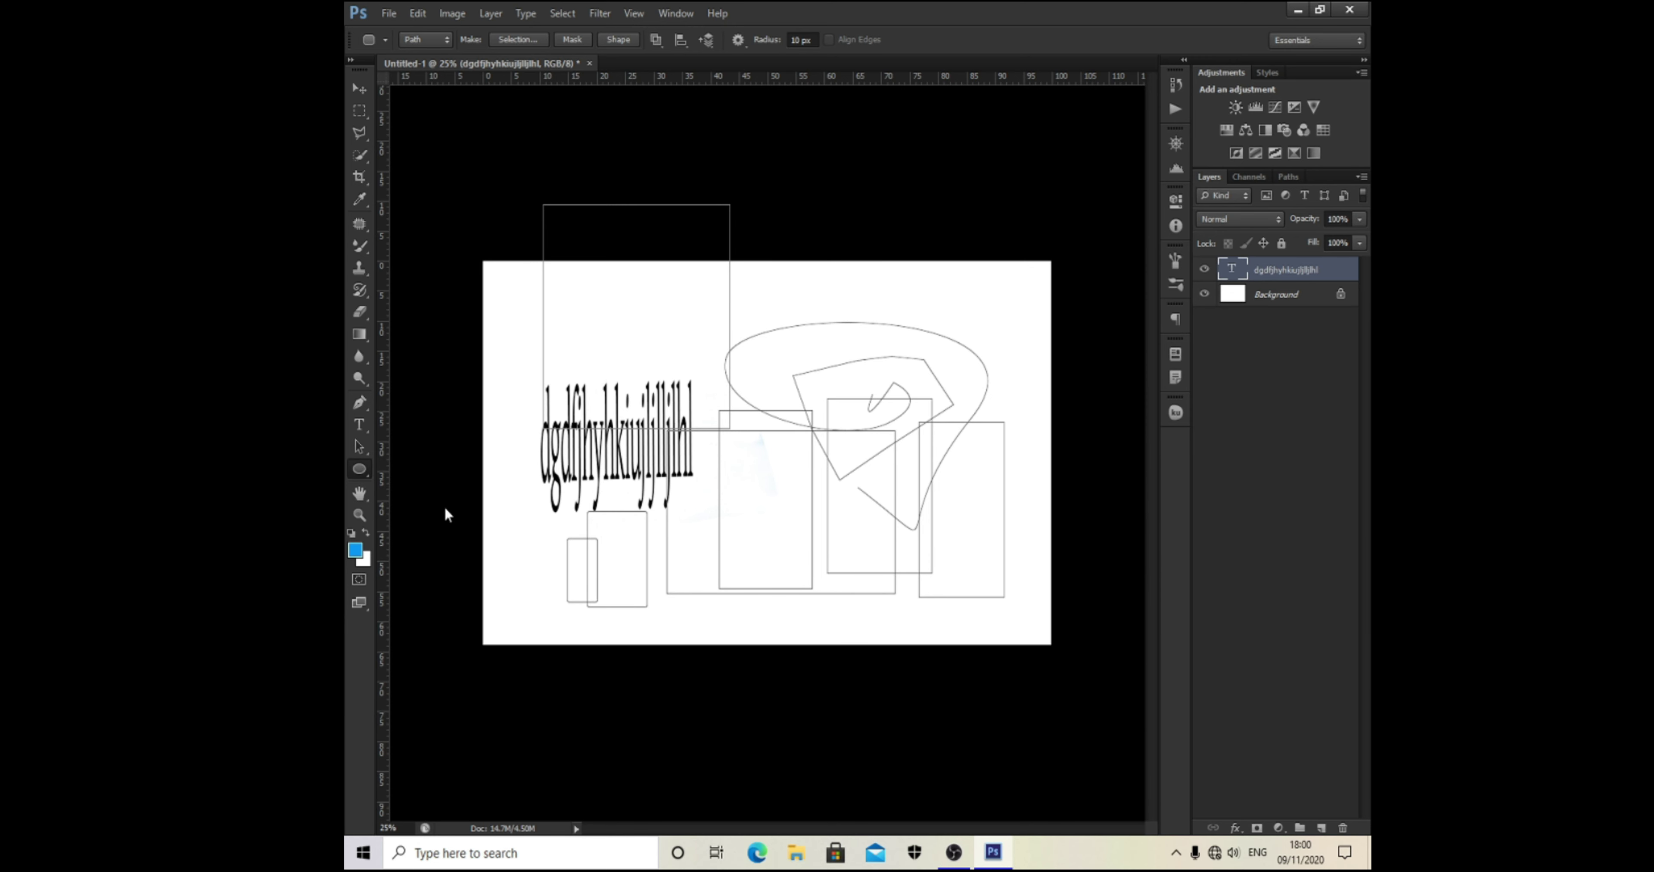